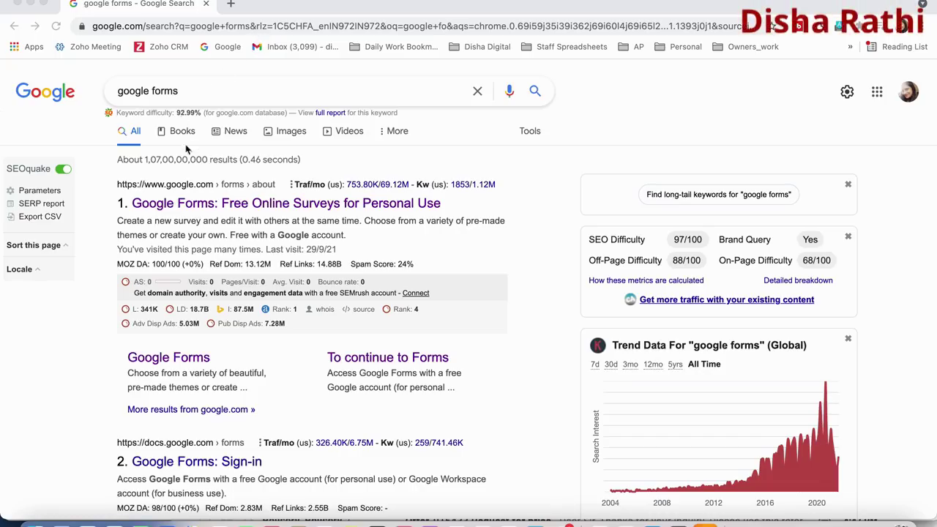
Open Google Forms from the search results and enter the free personal version.
scroll(282, 362, "down", 2)
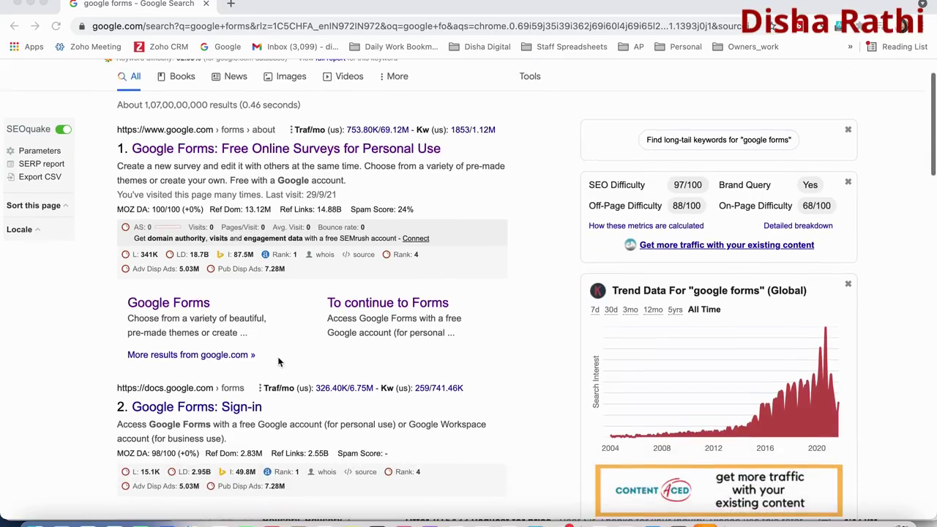
left_click(192, 306)
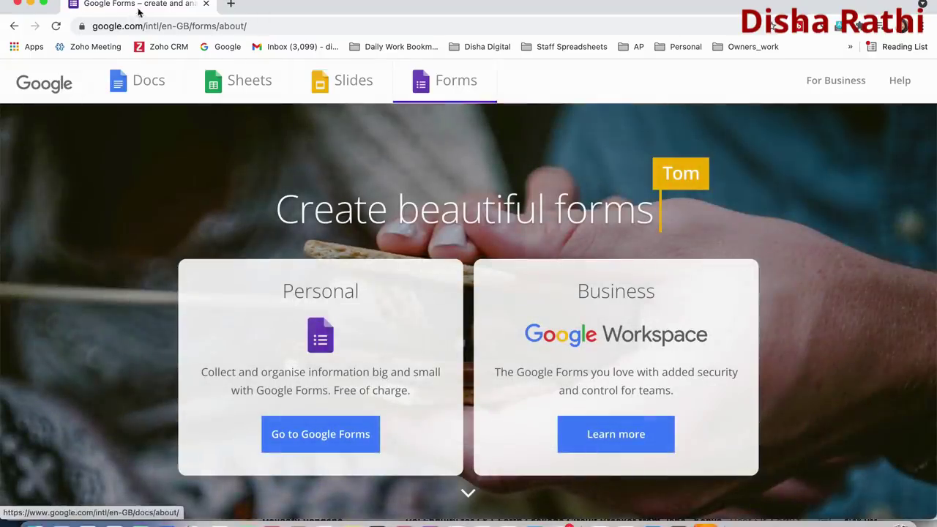
scroll(167, 111, "down", 1)
scroll(279, 185, "up", 1)
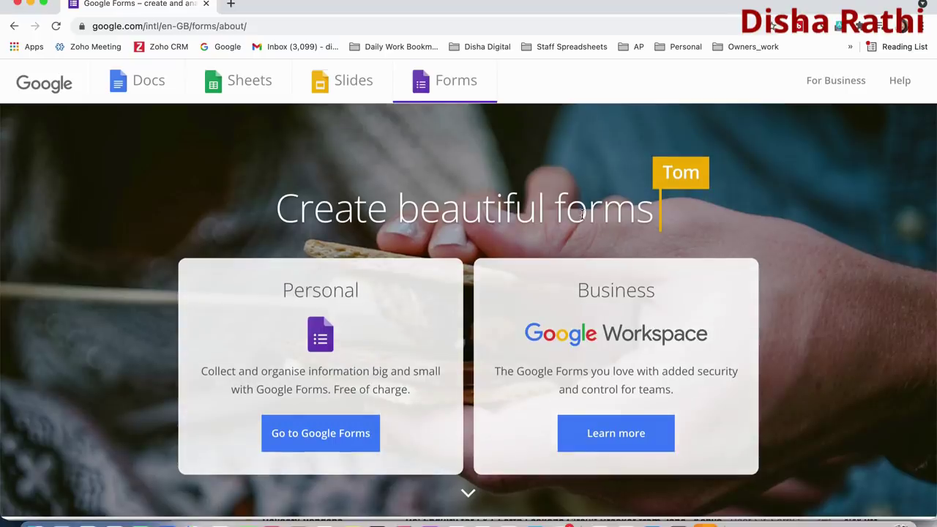
scroll(266, 362, "down", 1)
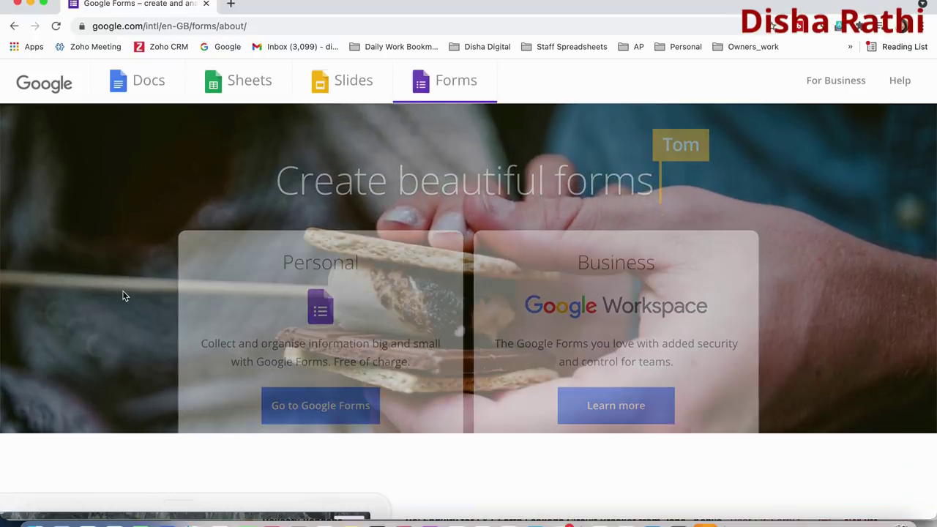
scroll(211, 291, "up", 2)
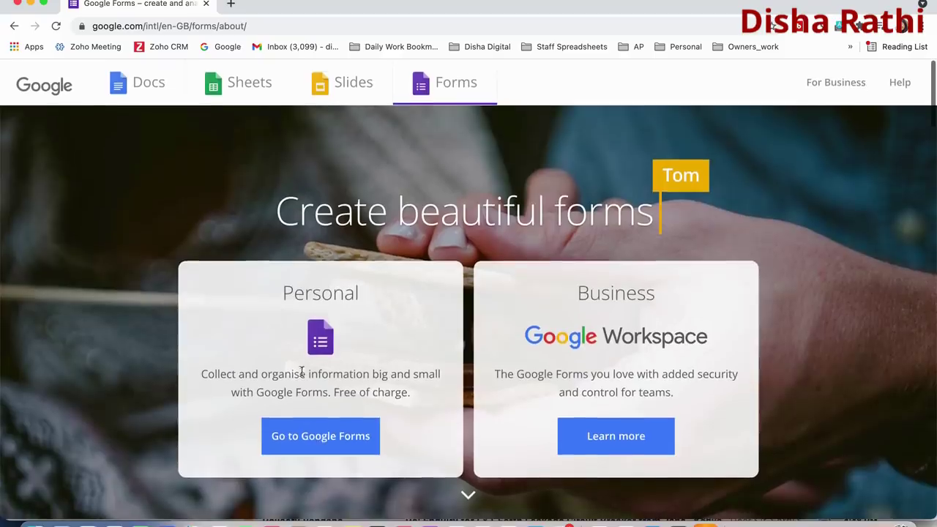
left_click(334, 438)
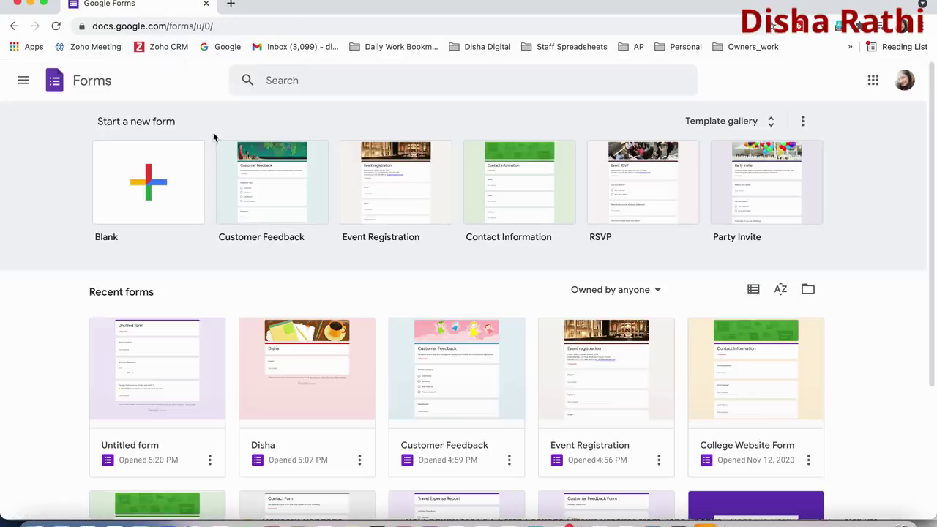
Browse the template gallery's Personal, Work and Education sections and create a form from the Customer Feedback template.
scroll(38, 309, "down", 5)
scroll(37, 314, "up", 2)
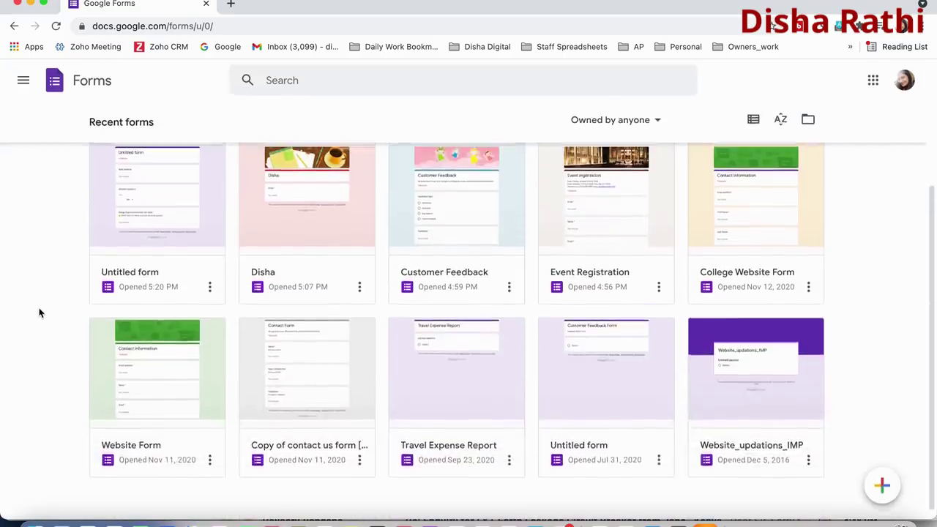
scroll(40, 313, "up", 3)
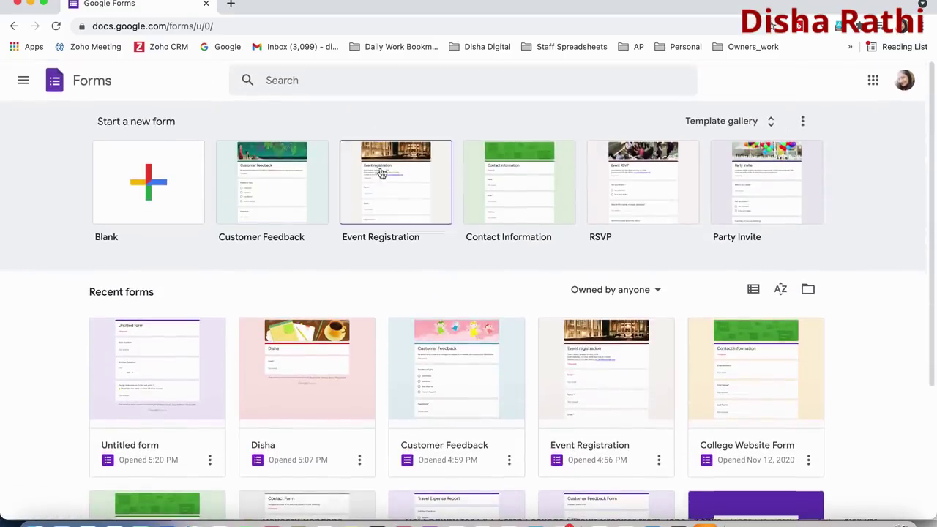
left_click(738, 124)
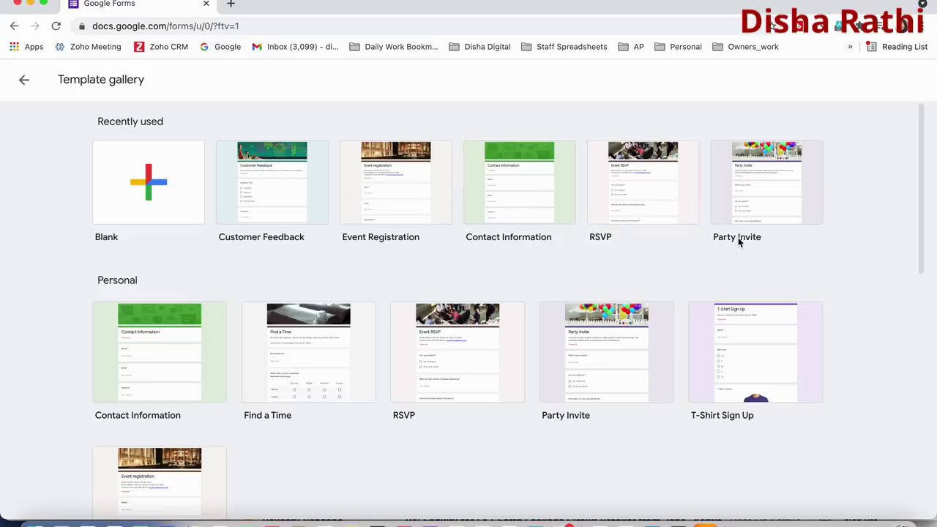
scroll(125, 402, "down", 5)
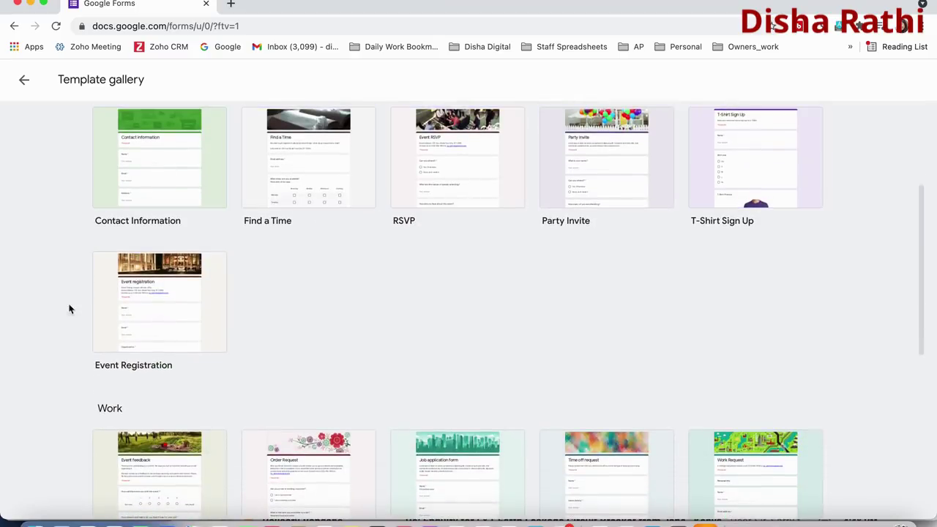
scroll(57, 311, "down", 7)
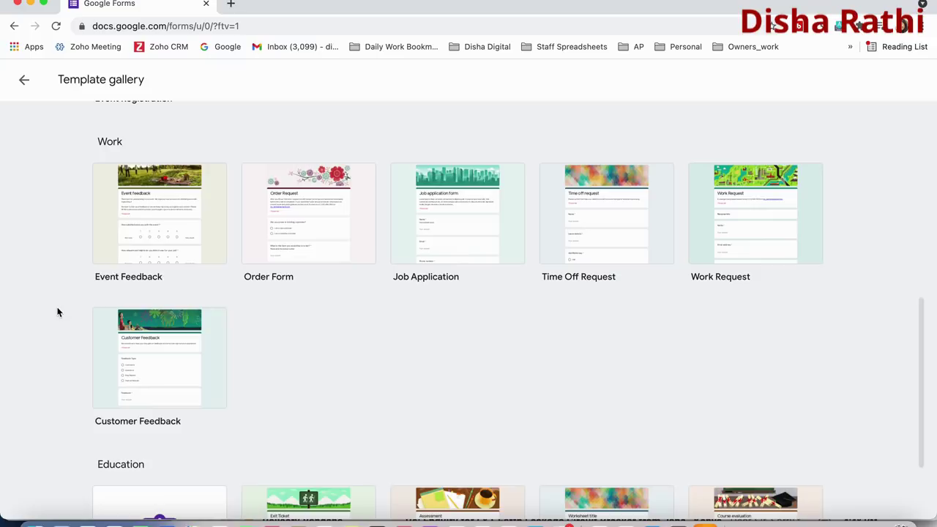
scroll(74, 431, "down", 3)
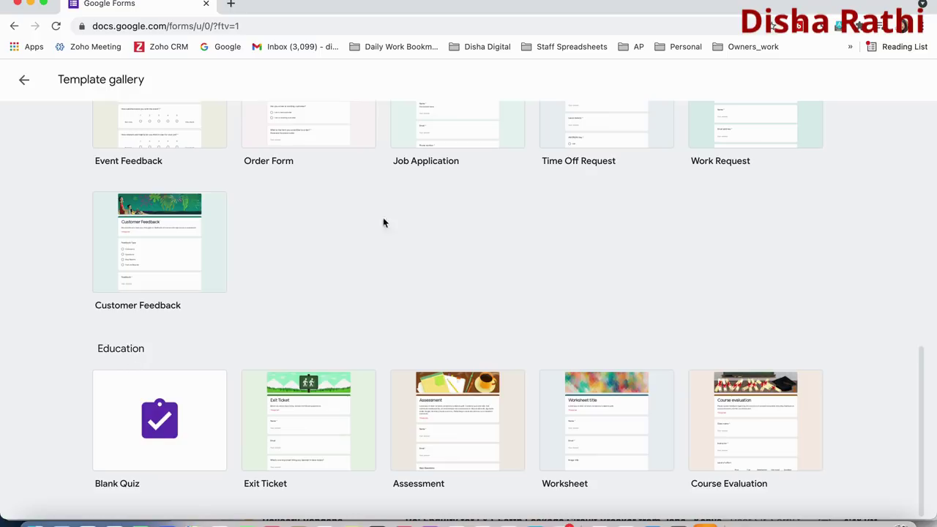
scroll(303, 286, "up", 4)
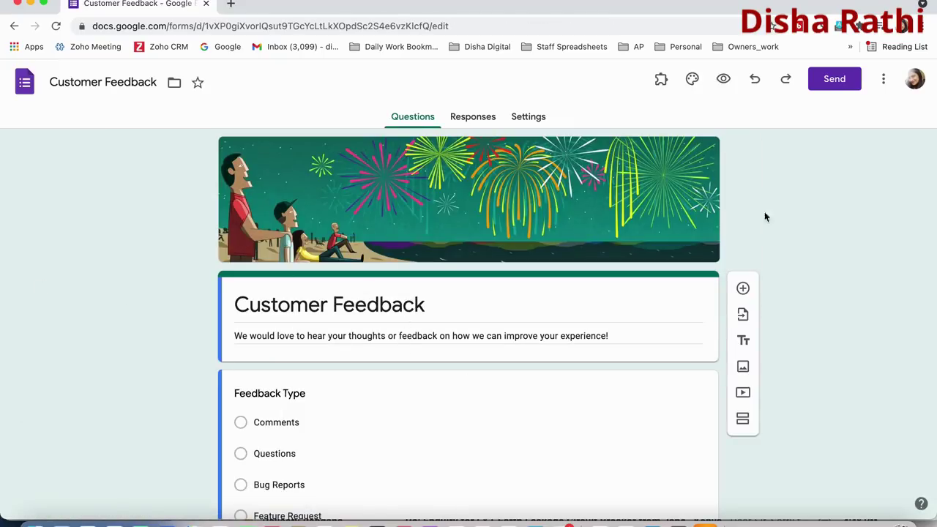
Look through the Customer Feedback form's header, questions and available editing tools.
scroll(360, 190, "down", 10)
scroll(360, 190, "up", 10)
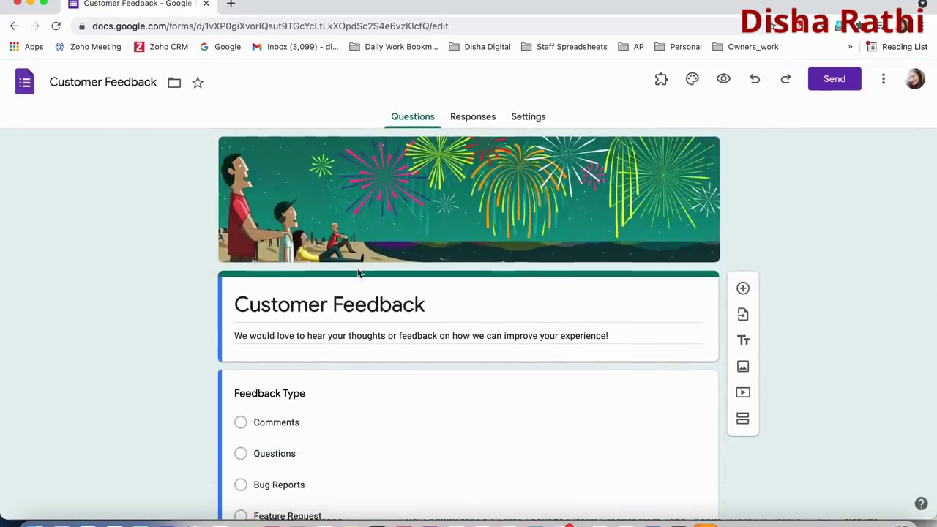
scroll(264, 307, "down", 1)
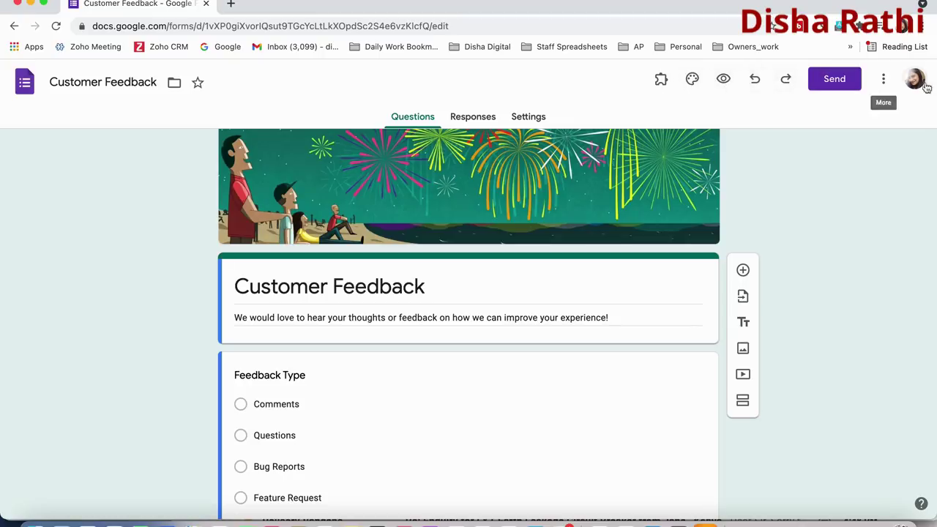
scroll(351, 327, "down", 2)
scroll(348, 327, "down", 5)
scroll(348, 322, "up", 10)
scroll(385, 286, "down", 1)
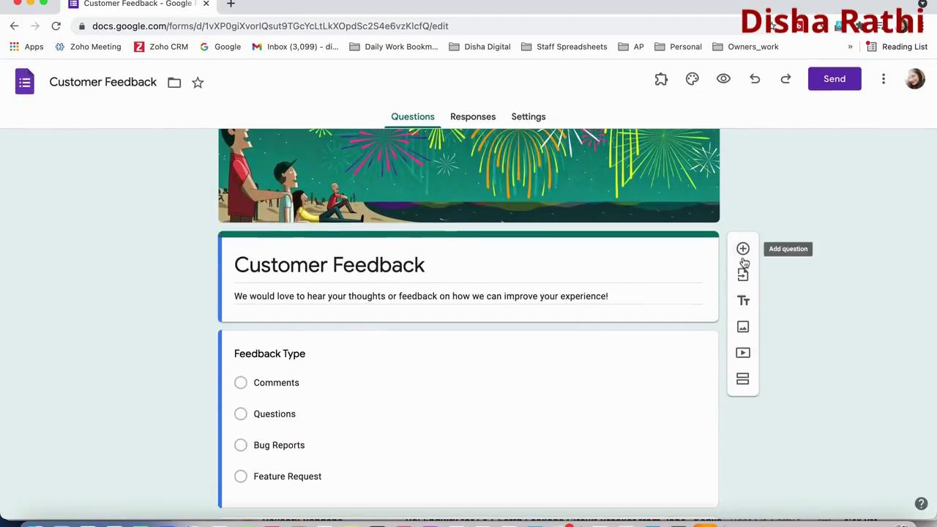
key("ctrl+Up")
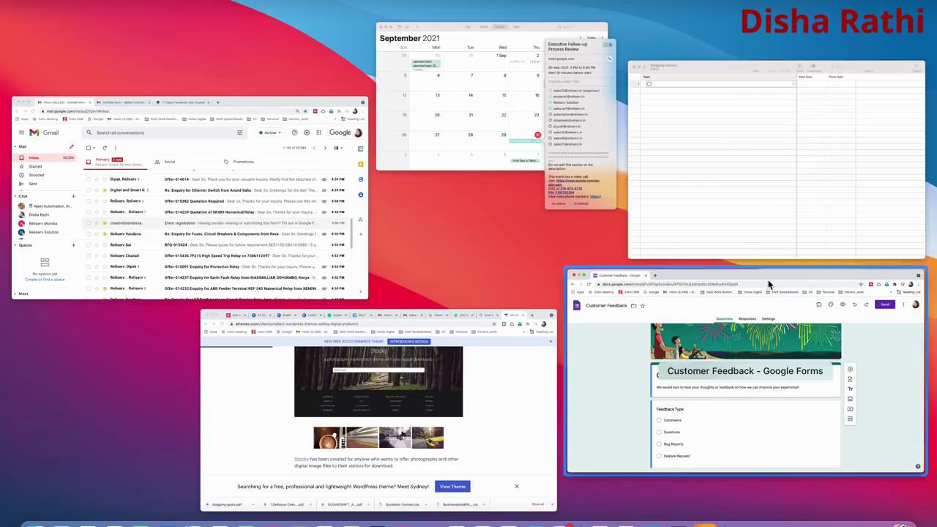
key("ctrl+Up")
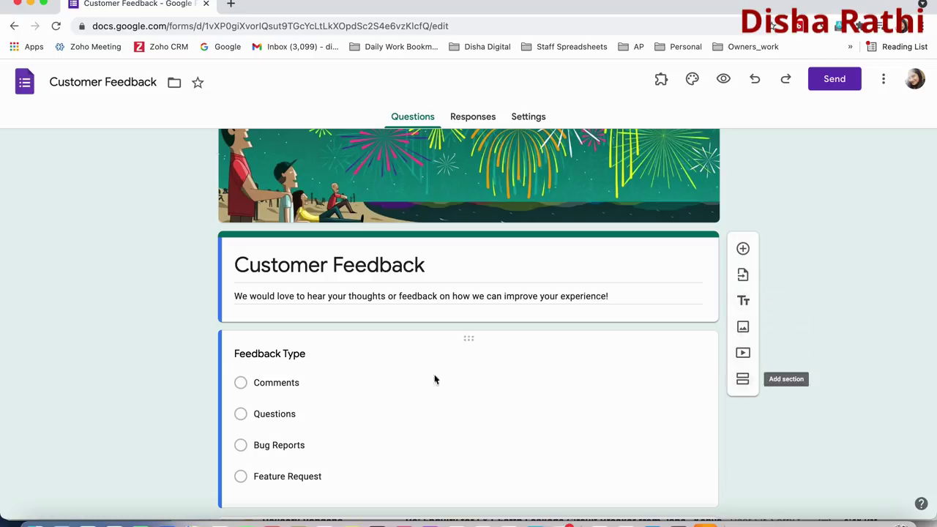
Change the form's heading to "Customer Survey" and replace its description with "abcd".
scroll(338, 322, "down", 6)
scroll(338, 322, "up", 10)
left_click(337, 320)
triple_click(272, 303)
left_click(322, 305)
left_click_drag(333, 304, 467, 300)
type("Su")
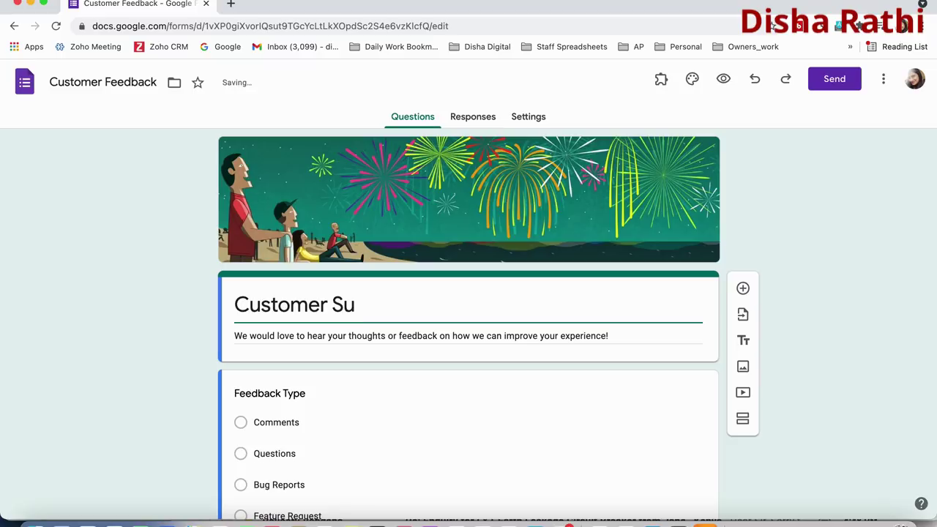
type("rvey")
triple_click(400, 336)
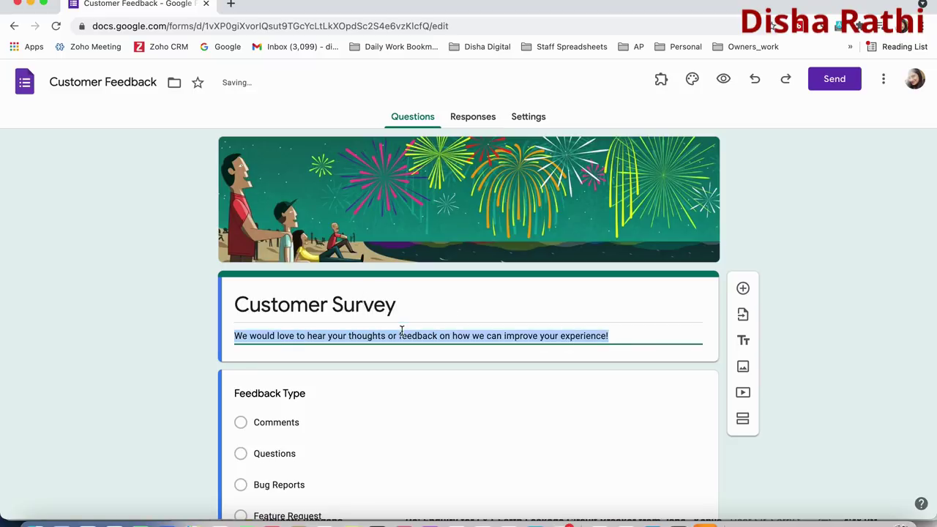
type("abcd")
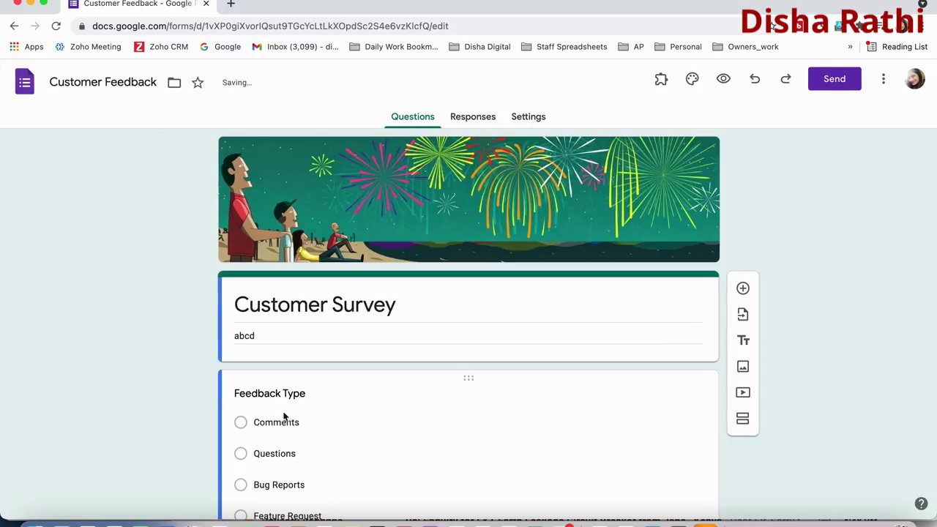
Change the Feedback Type question from multiple choice to Checkboxes and try its option boxes.
scroll(283, 417, "down", 2)
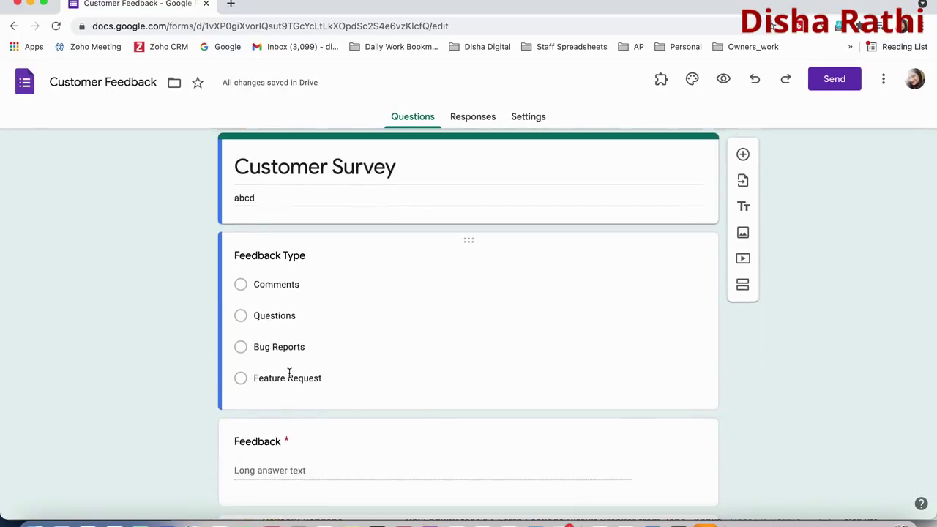
scroll(286, 376, "up", 1)
scroll(290, 376, "down", 4)
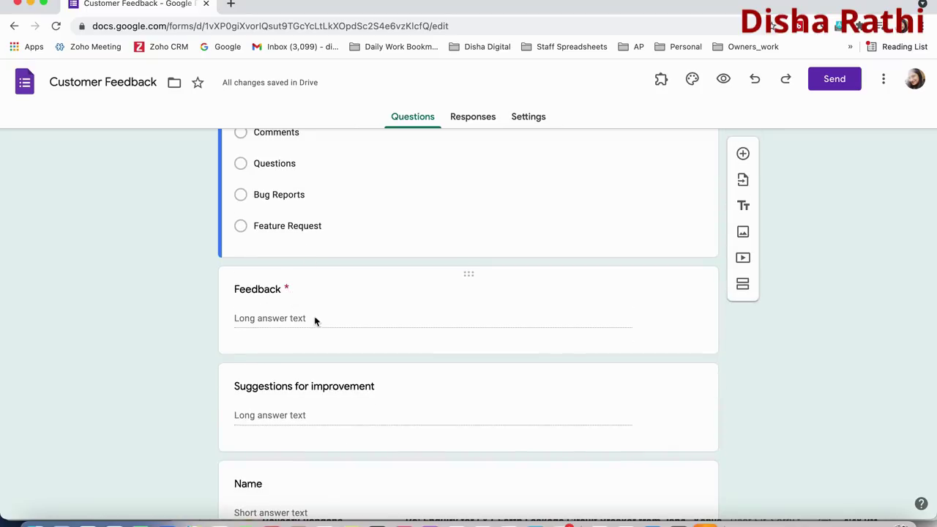
scroll(314, 316, "down", 3)
scroll(314, 316, "up", 6)
scroll(315, 319, "down", 2)
left_click(298, 310)
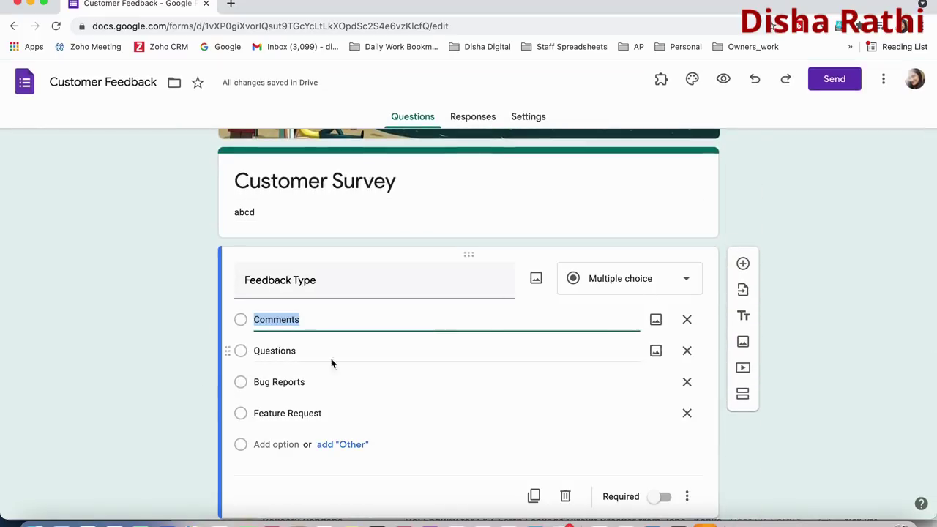
left_click(615, 278)
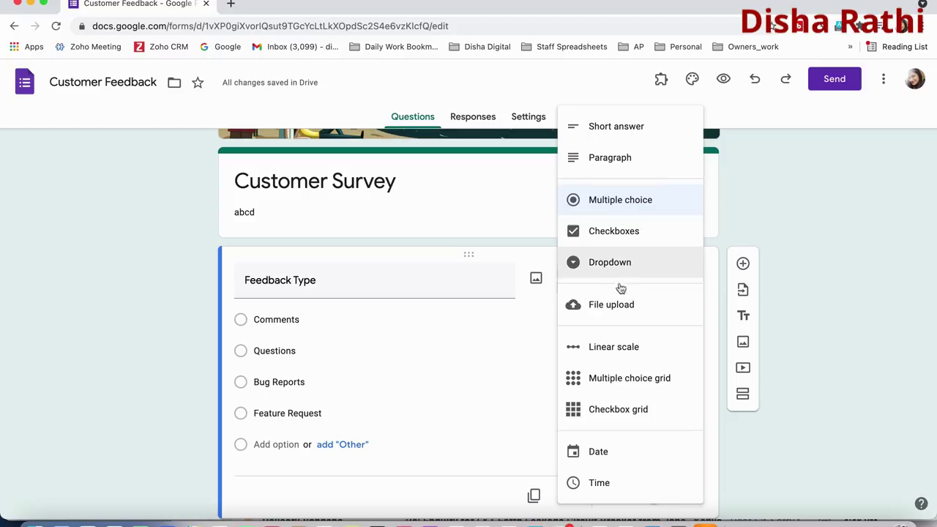
left_click(615, 233)
left_click(242, 322)
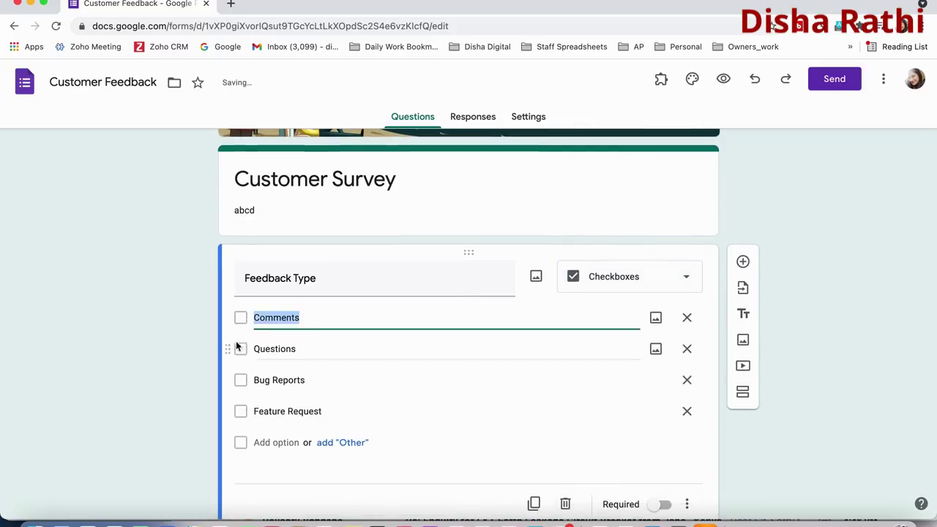
left_click(241, 349)
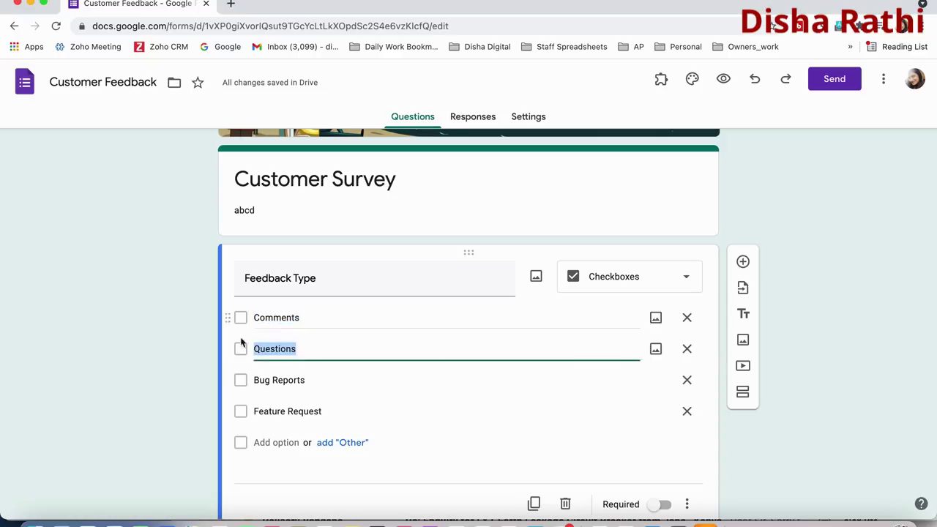
left_click(237, 381)
Change the Feedback Type question's answer type to Dropdown.
left_click(661, 285)
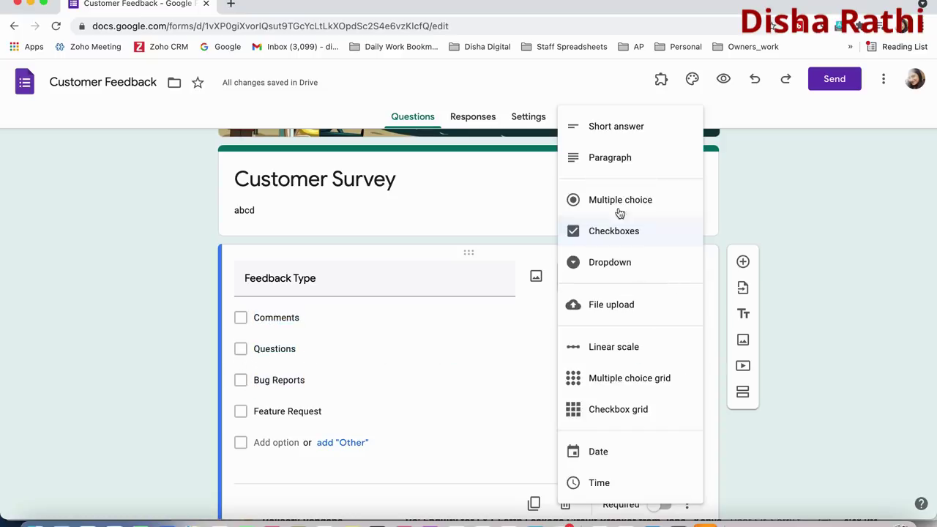
left_click(600, 268)
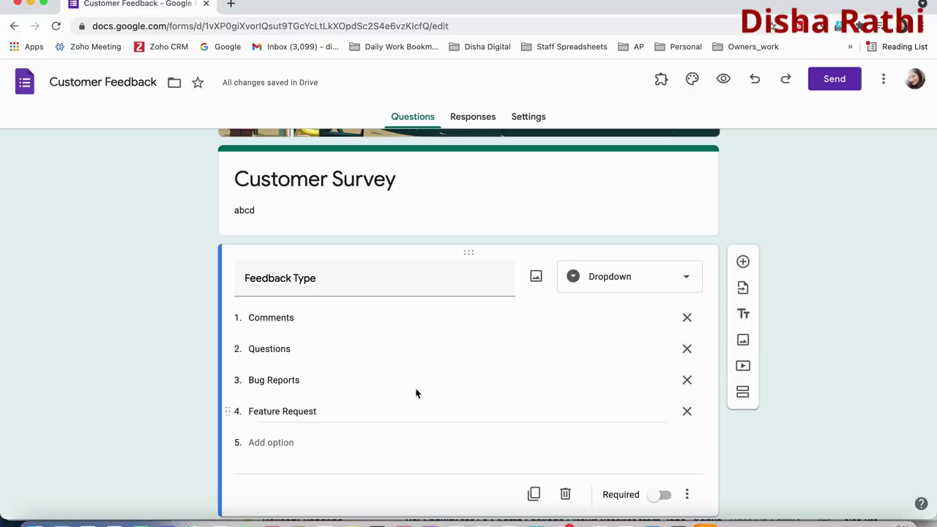
left_click(647, 286)
left_click(610, 265)
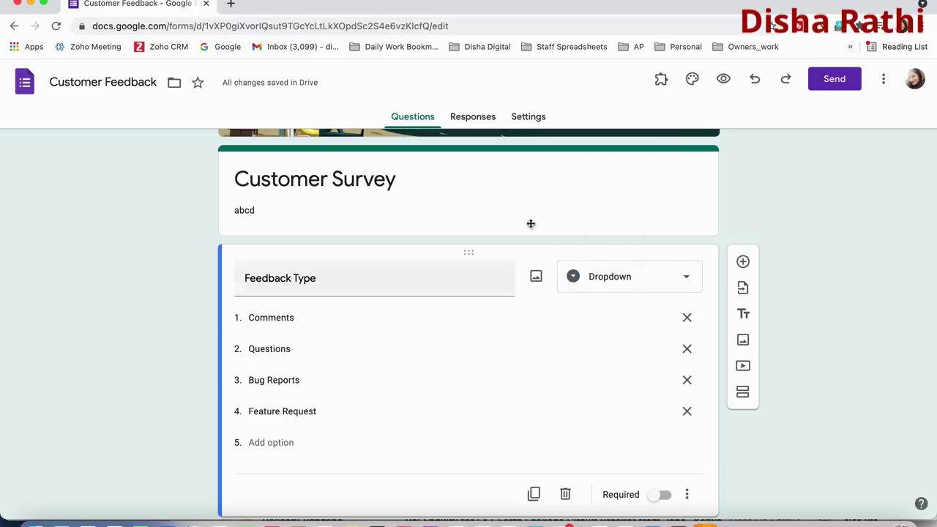
Preview the form, check the choices offered under Feedback Type, and return to the form editor.
left_click(723, 79)
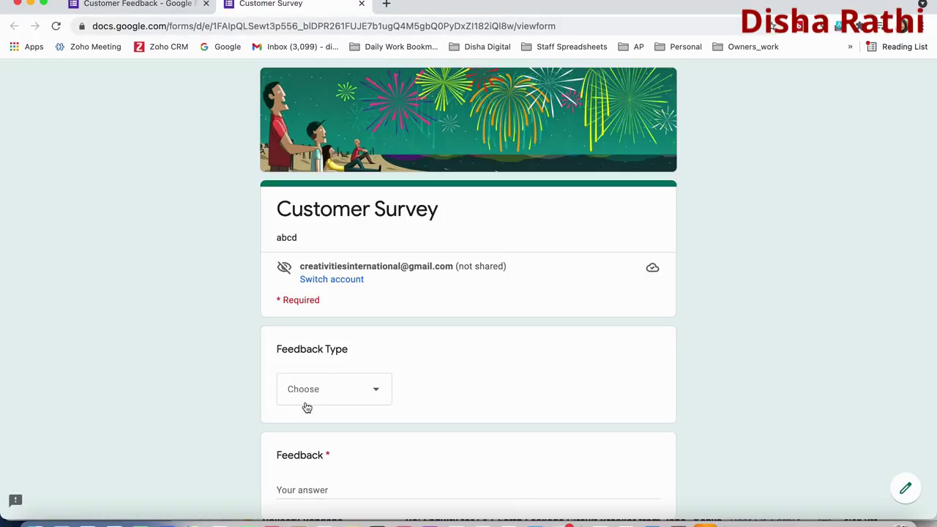
left_click(311, 399)
left_click(178, 410)
left_click(307, 389)
left_click(166, 397)
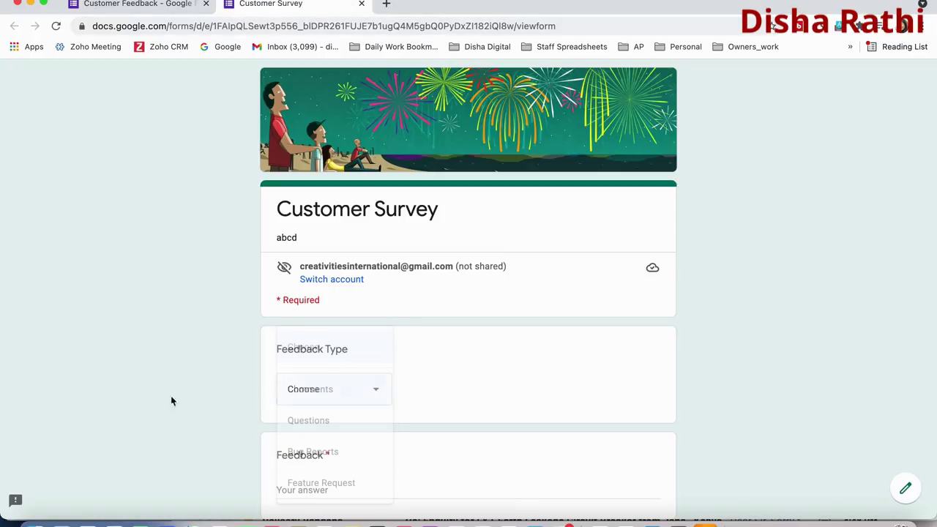
left_click(165, 4)
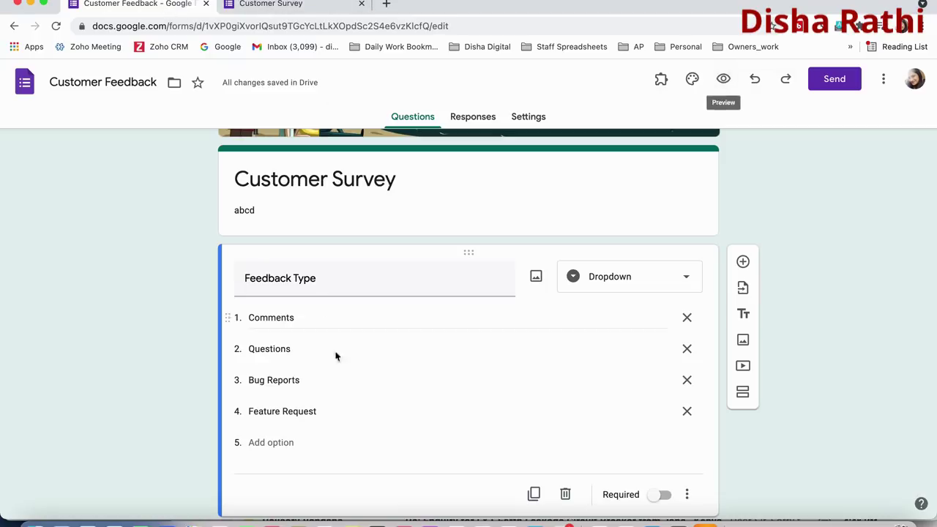
Change the Feedback Type question's answer type to Multiple choice grid.
left_click(623, 270)
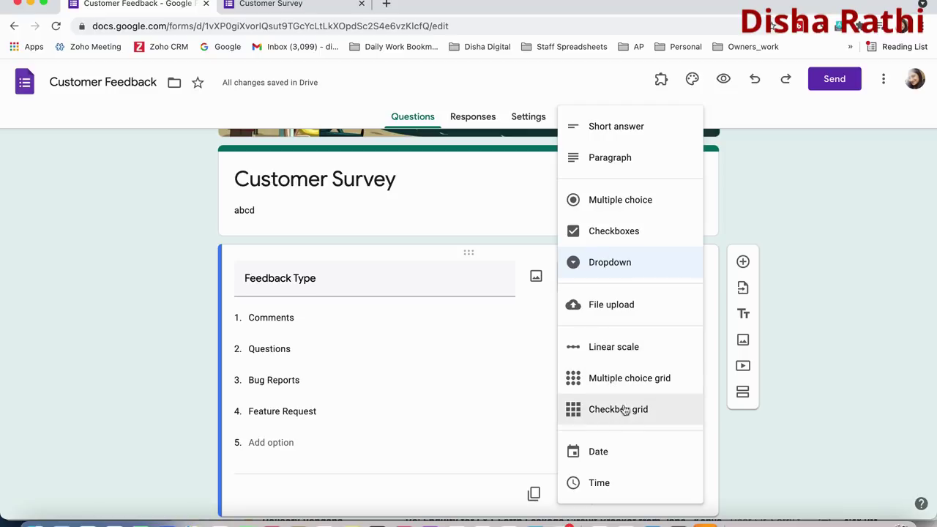
left_click(632, 381)
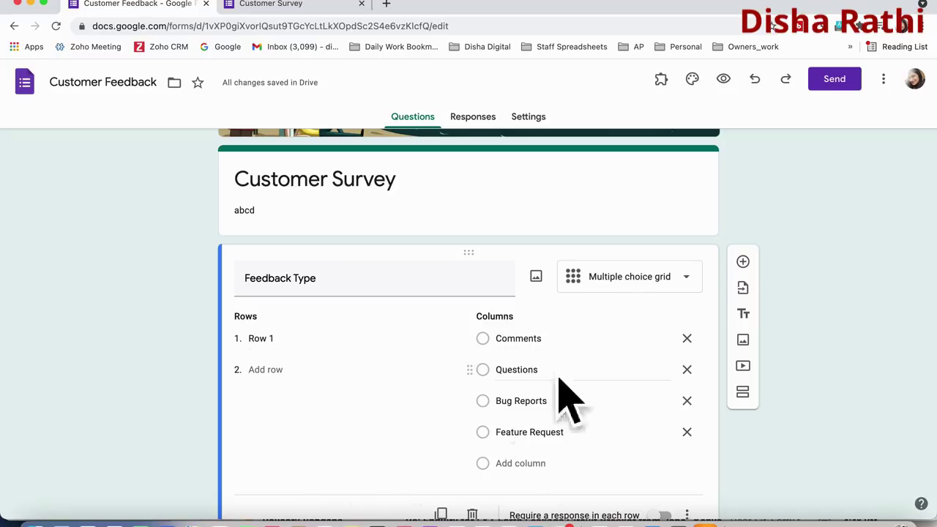
Add Row 2 through Row 5 to the Feedback Type question's multiple choice grid.
left_click(279, 337)
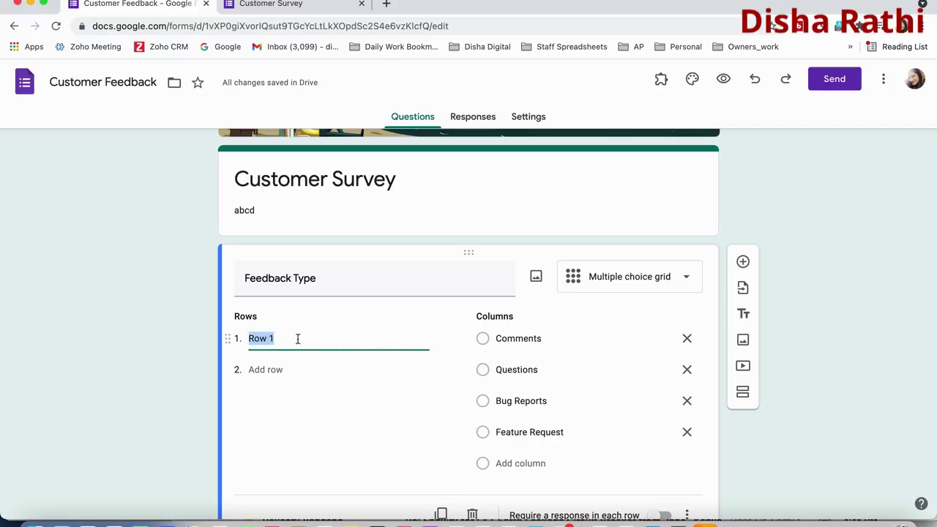
left_click(275, 371)
left_click(269, 401)
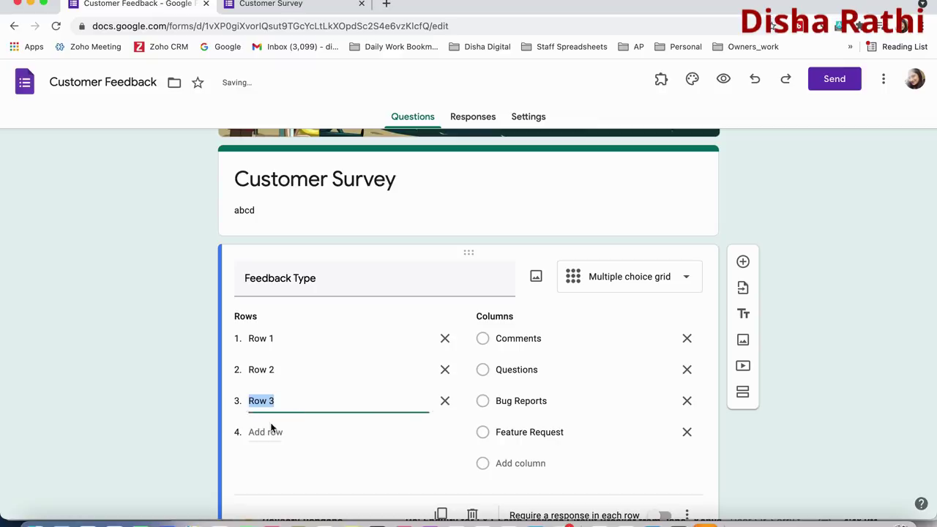
left_click(264, 432)
left_click(272, 464)
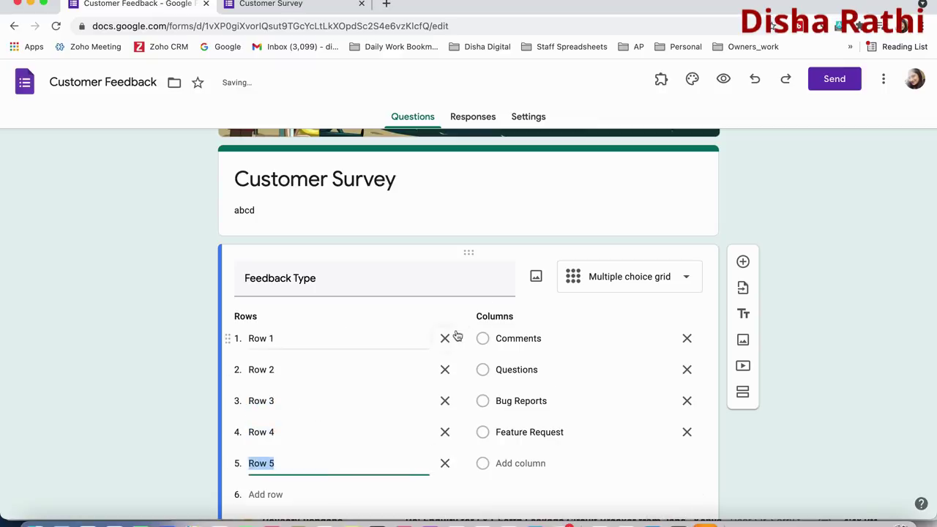
Change the Feedback Type question's answer type to Multiple choice and preview the form.
left_click(653, 283)
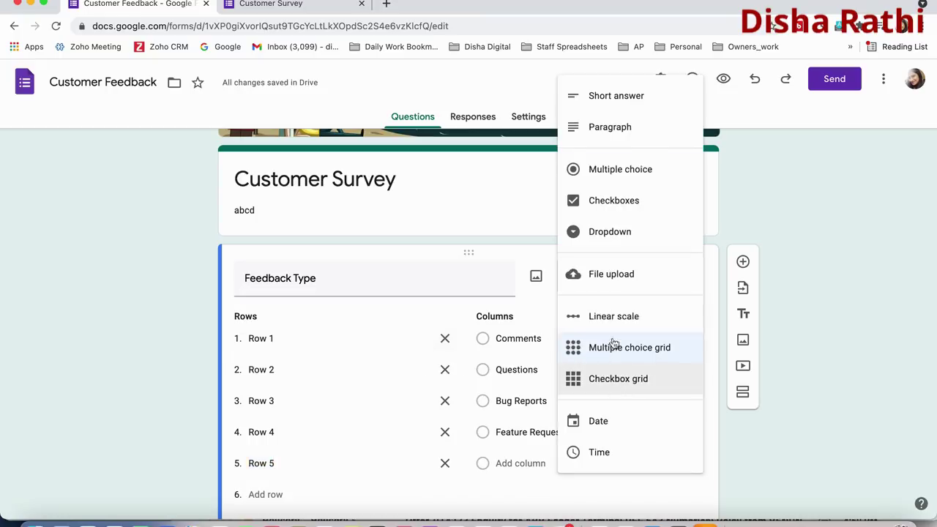
left_click(619, 176)
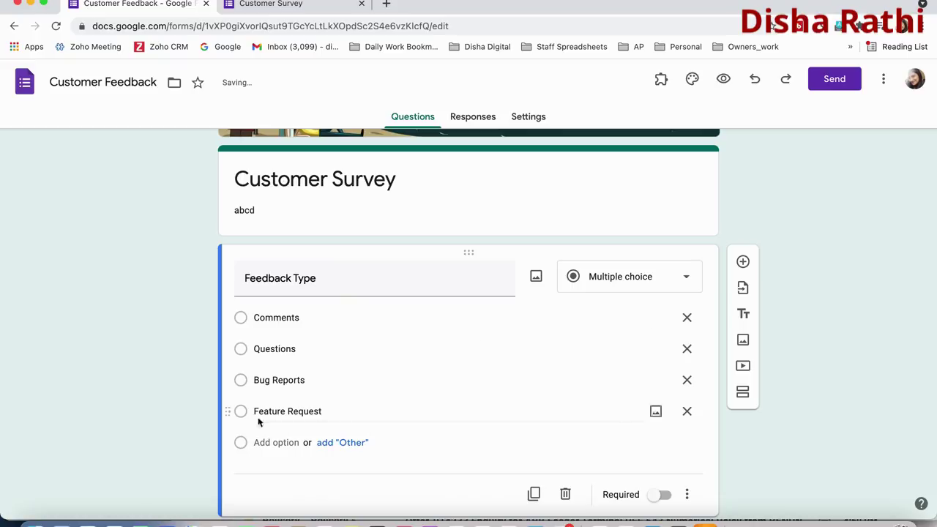
left_click(723, 82)
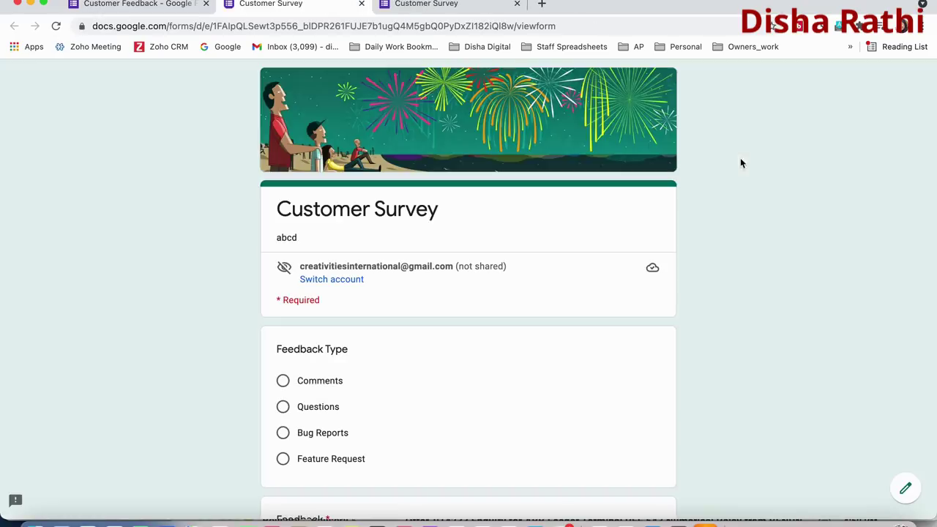
scroll(349, 411, "down", 3)
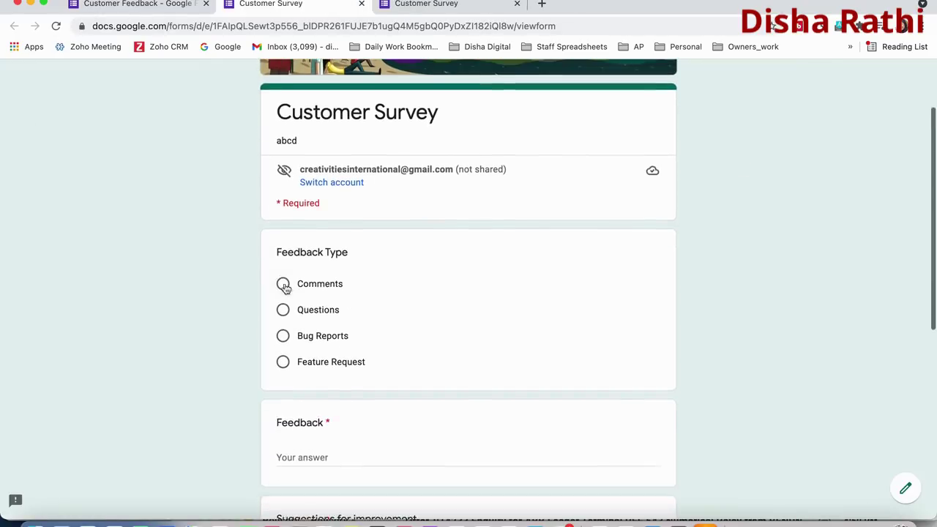
Try each Feedback Type option in the preview, finishing with Bug Reports selected.
left_click(282, 283)
left_click(283, 309)
left_click(282, 335)
left_click(283, 364)
left_click(283, 309)
left_click(282, 284)
left_click(283, 336)
Return to the form editor and change the Feedback Type question's answer type to Checkboxes.
left_click(149, 5)
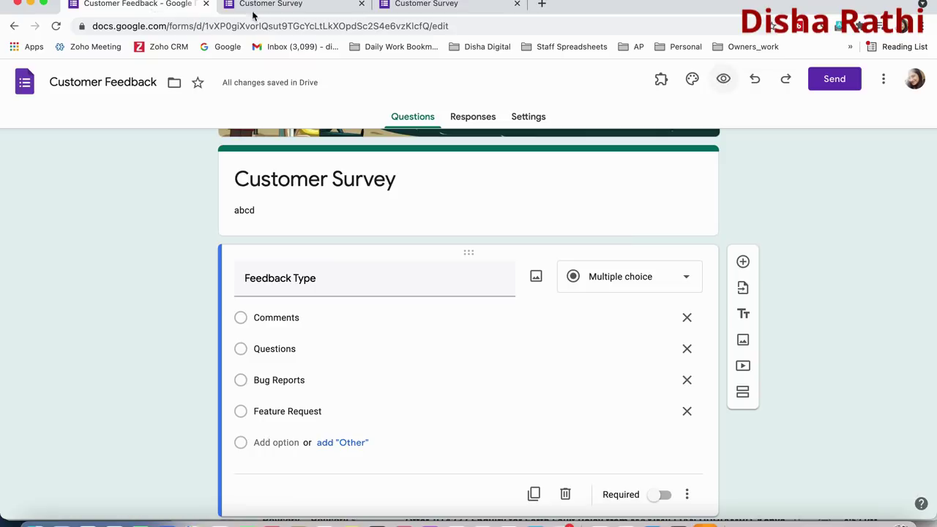
left_click(604, 287)
left_click(597, 233)
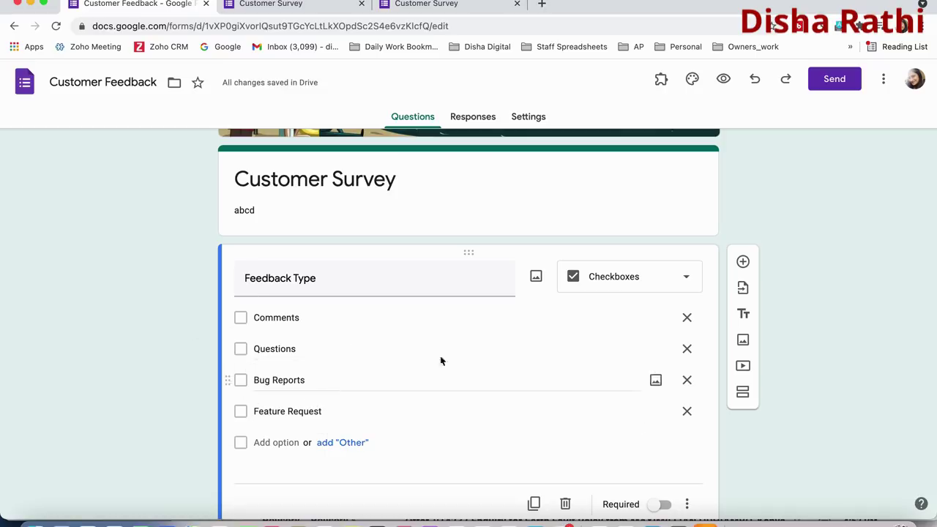
Preview the form and tick Comments and Questions under Feedback Type.
left_click(723, 79)
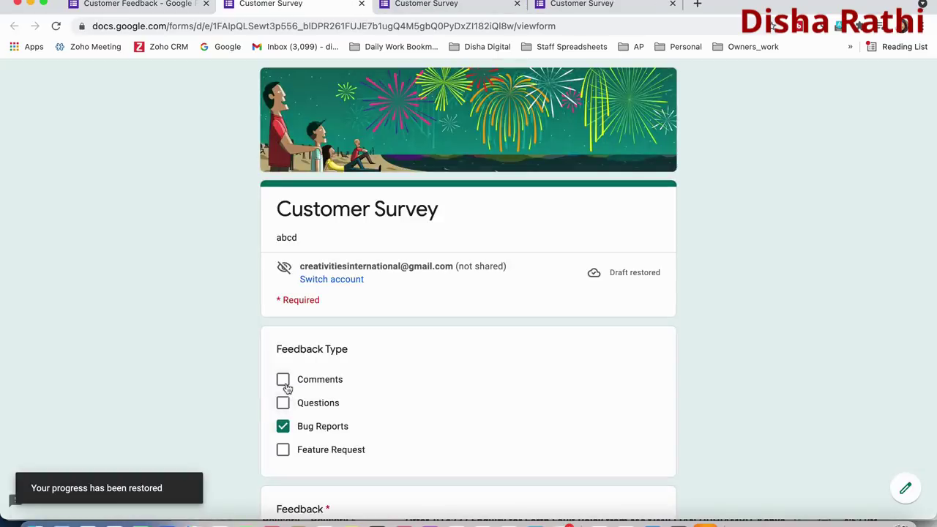
left_click(285, 382)
left_click(283, 402)
scroll(280, 426, "down", 2)
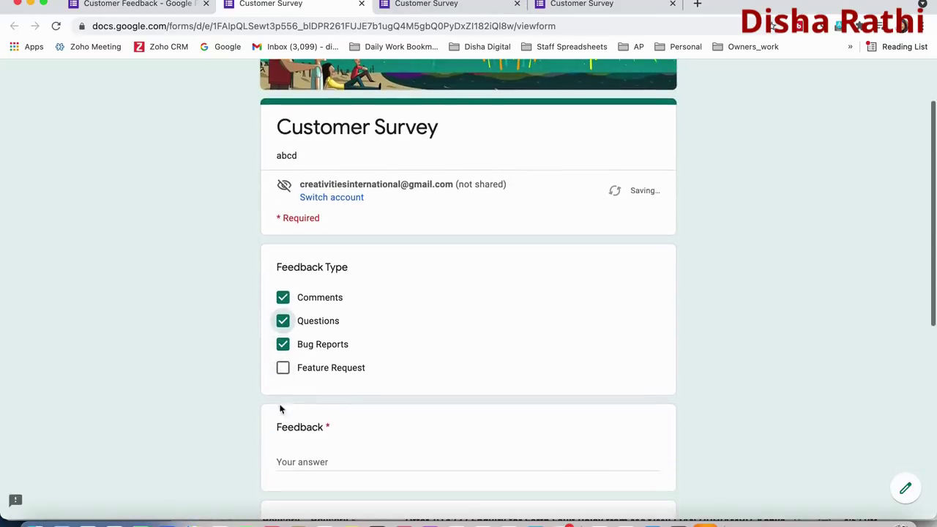
Switch to the earlier multiple-choice preview for comparison and select the Feedback Type options in turn, finishing on Comments.
left_click(435, 4)
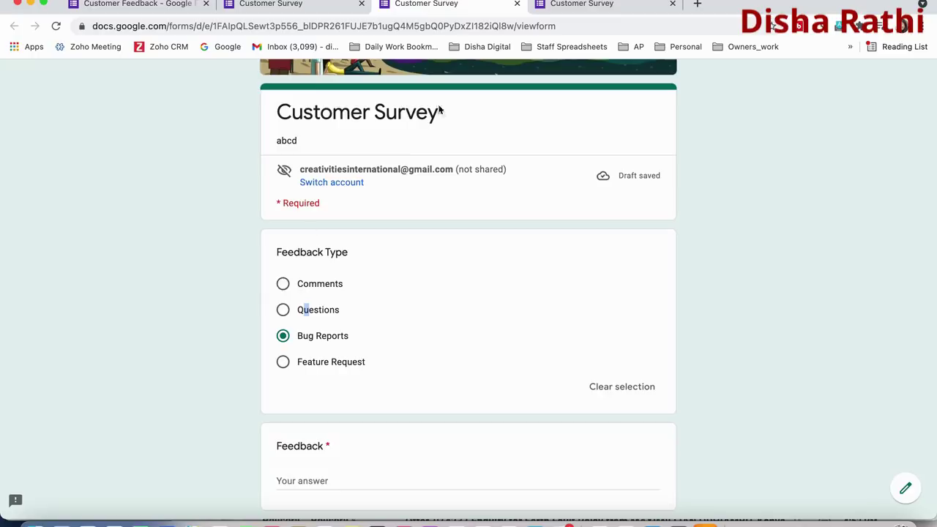
left_click(284, 285)
left_click(283, 312)
left_click(283, 336)
left_click(283, 361)
left_click(285, 286)
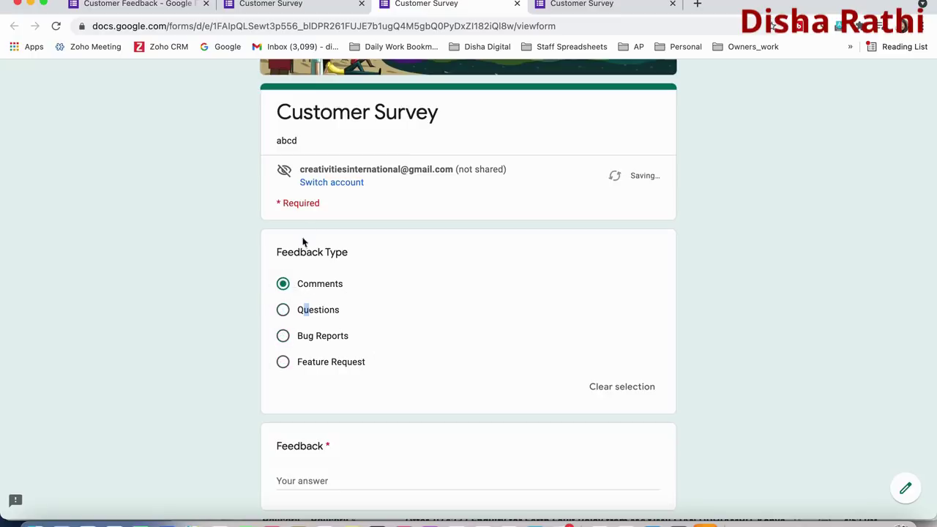
Go back to the checkbox preview, tick Feature Request and untick Bug Reports under Feedback Type.
left_click(266, 6)
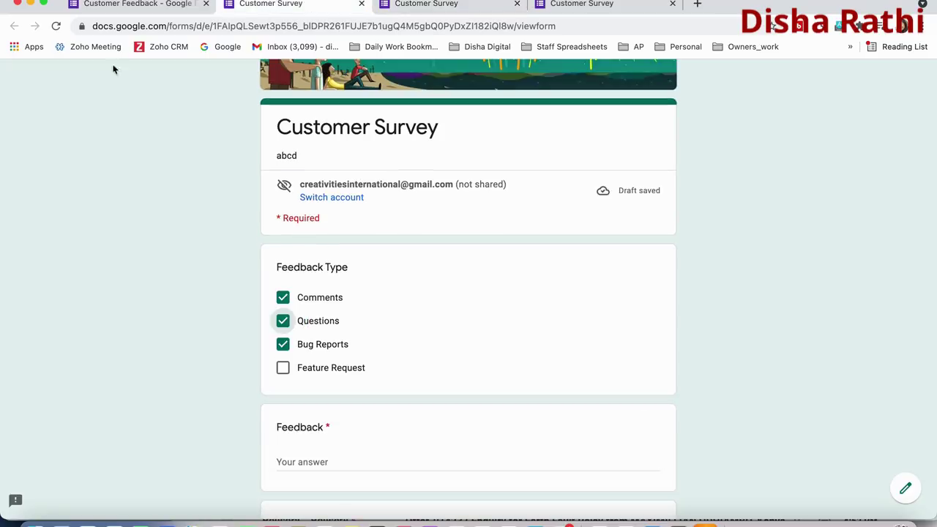
scroll(207, 307, "down", 3)
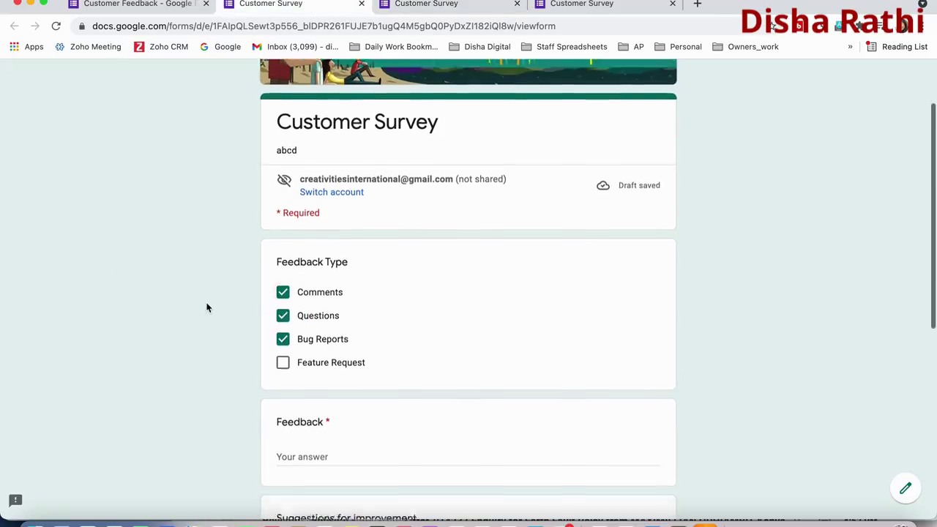
left_click(282, 288)
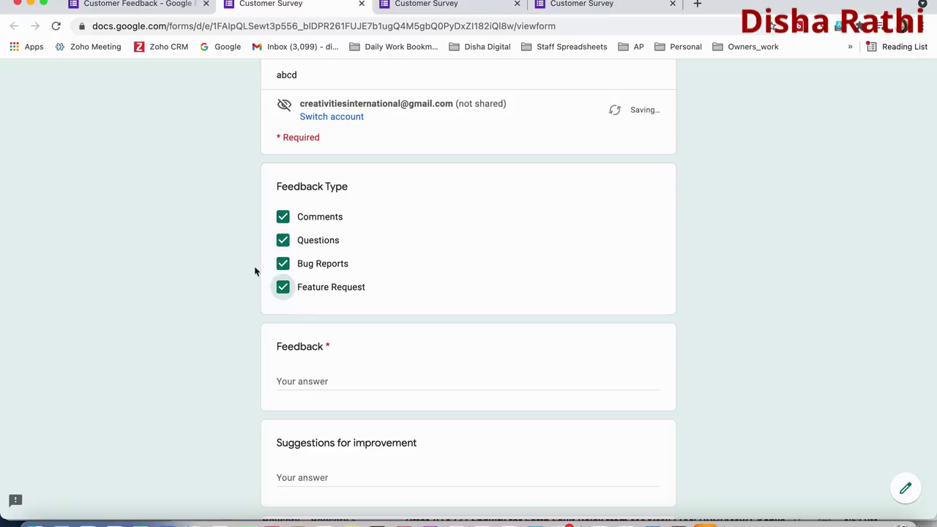
left_click(282, 264)
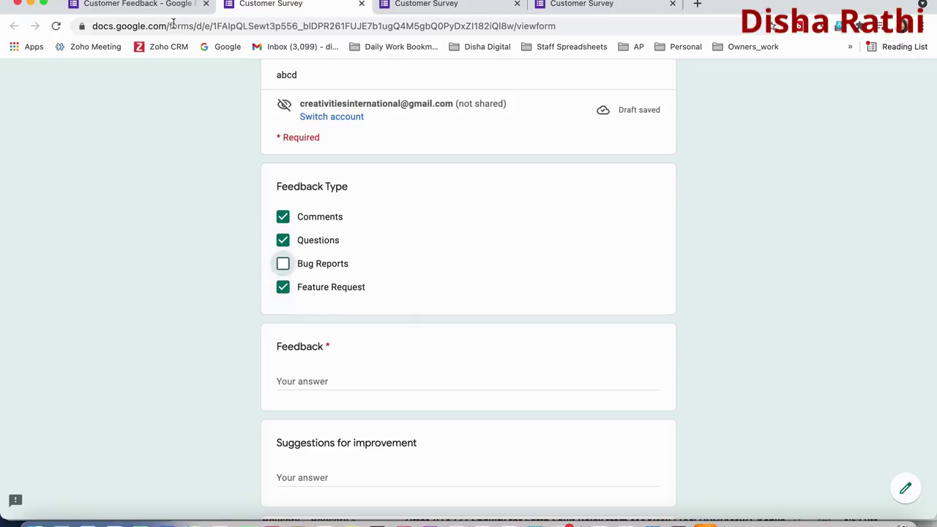
Return to the form editor and make the Feedback Type question required.
left_click(155, 7)
scroll(355, 317, "down", 3)
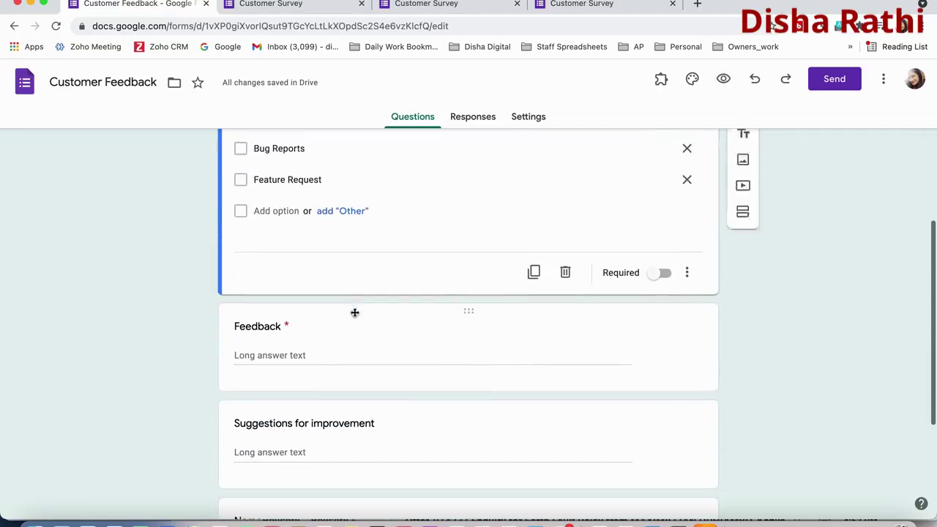
scroll(306, 221, "up", 3)
scroll(308, 227, "up", 2)
scroll(312, 242, "down", 4)
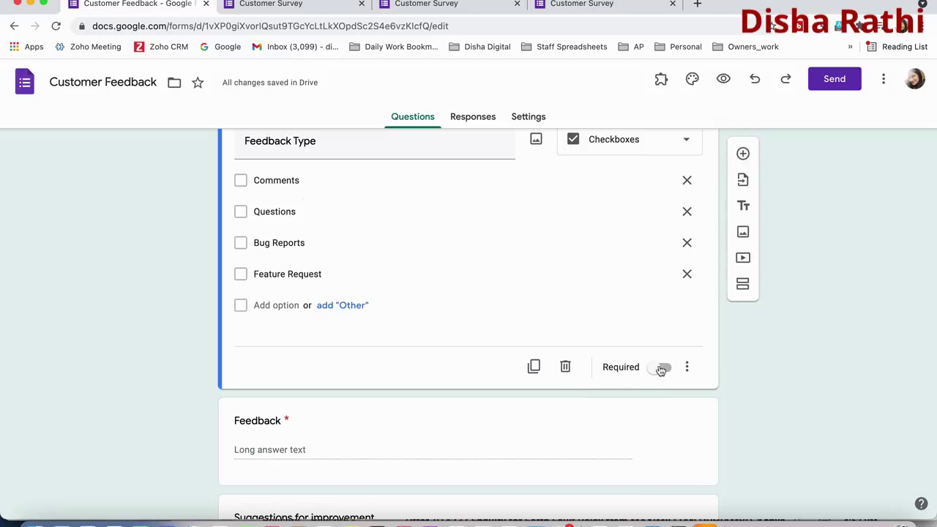
left_click(664, 368)
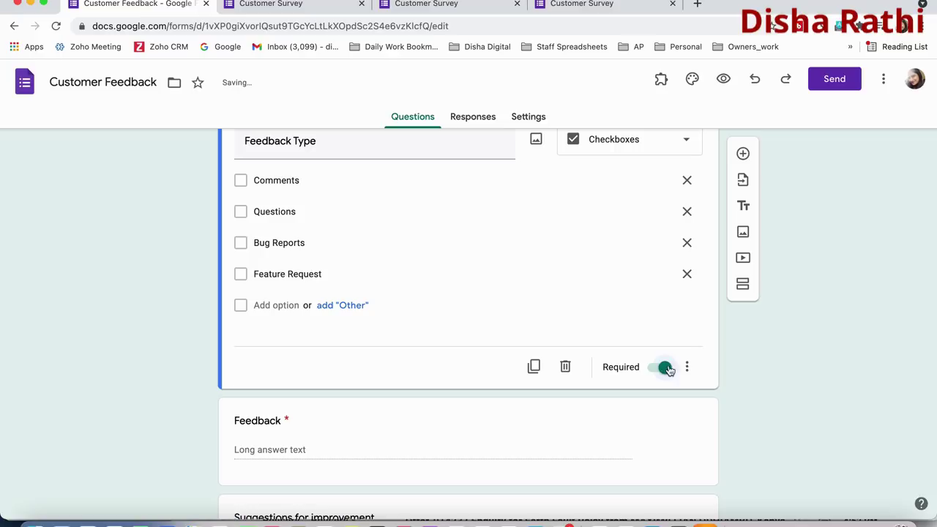
left_click(688, 367)
left_click(689, 368)
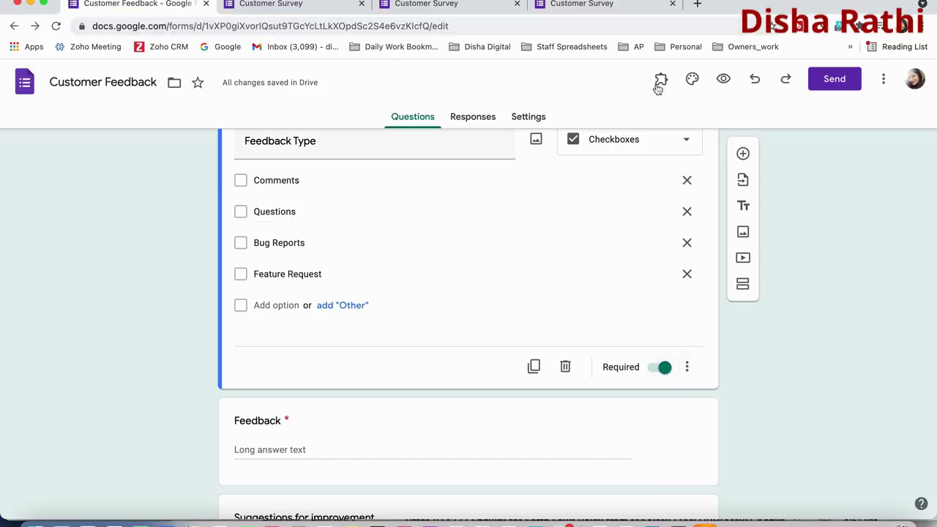
Preview the form and examine how the required Feedback Type question is marked.
left_click(723, 81)
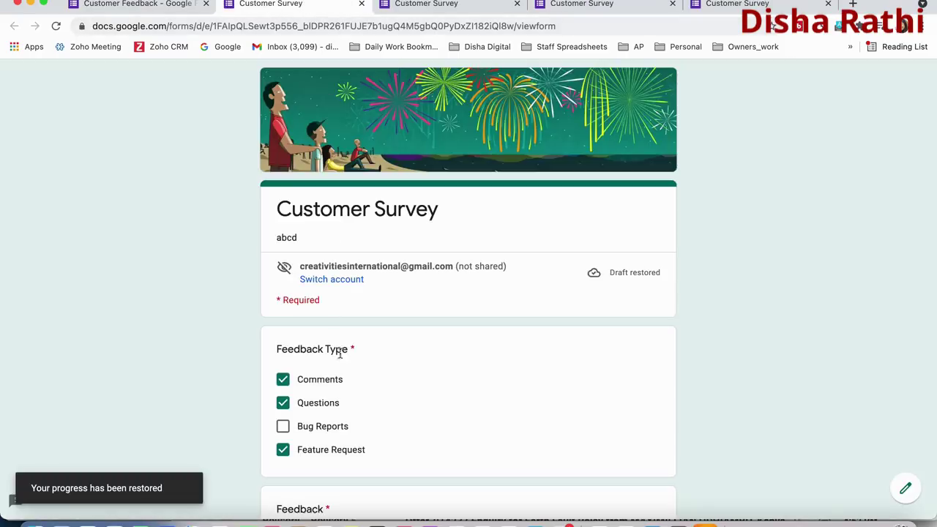
scroll(304, 315, "down", 2)
left_click_drag(349, 277, 355, 276)
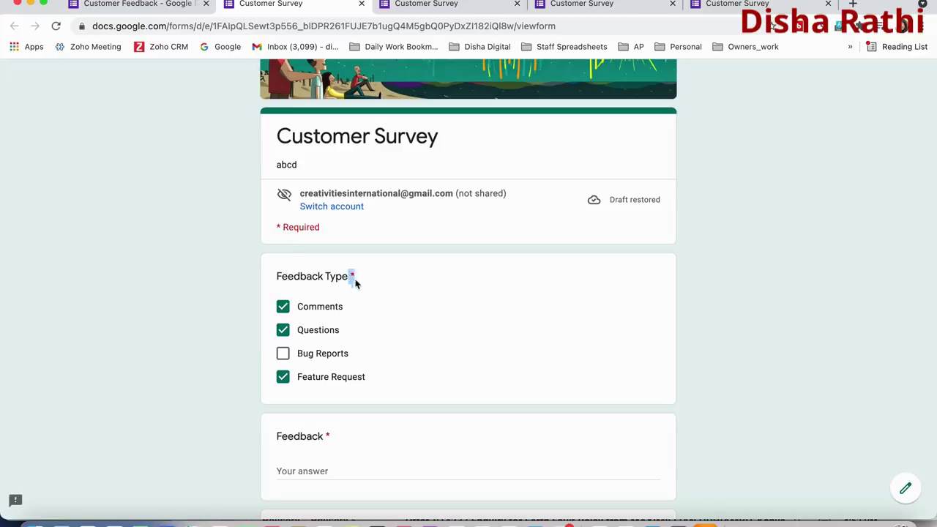
left_click(371, 287)
scroll(340, 314, "down", 3)
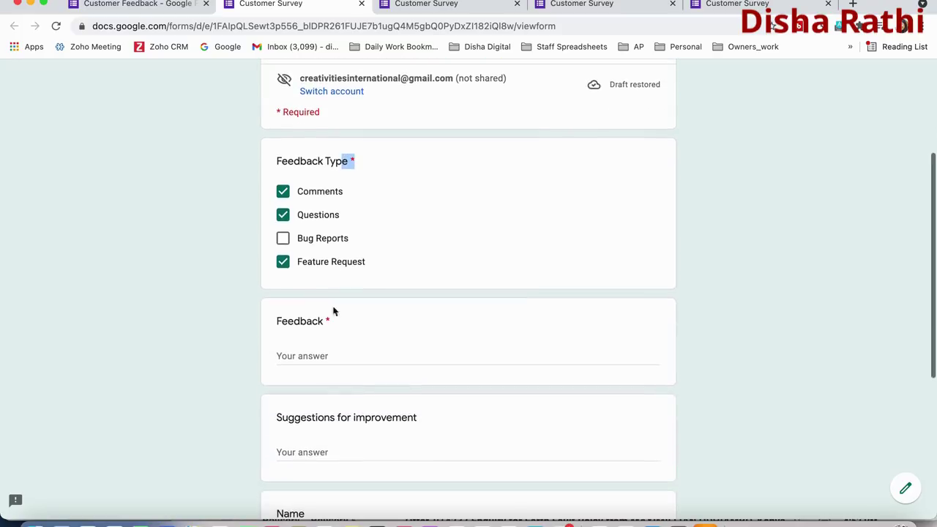
Clear all ticked Feedback Type options in the preview to test the required-answer check.
left_click(285, 239)
left_click(286, 240)
left_click(284, 214)
left_click(283, 191)
left_click(283, 262)
left_click(260, 263)
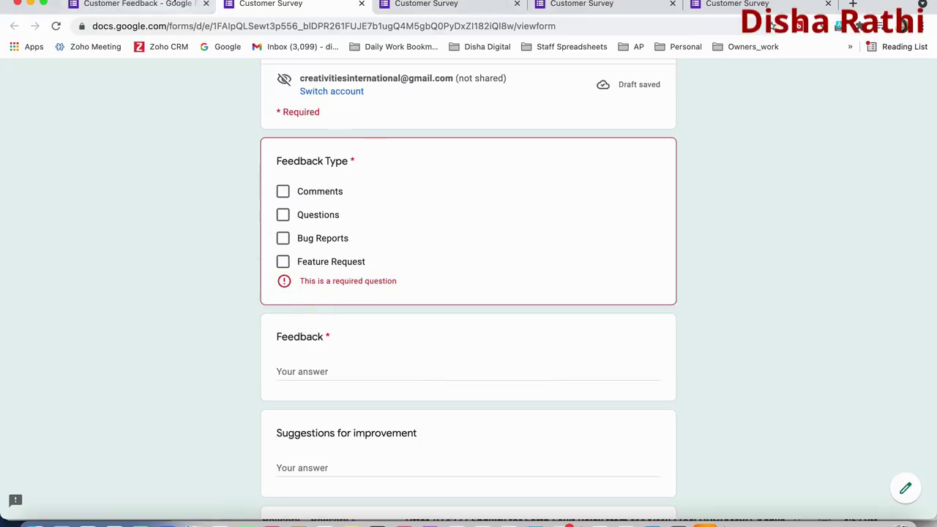
Return to the form editor and make the Feedback Type question optional again.
left_click(126, 5)
left_click(650, 369)
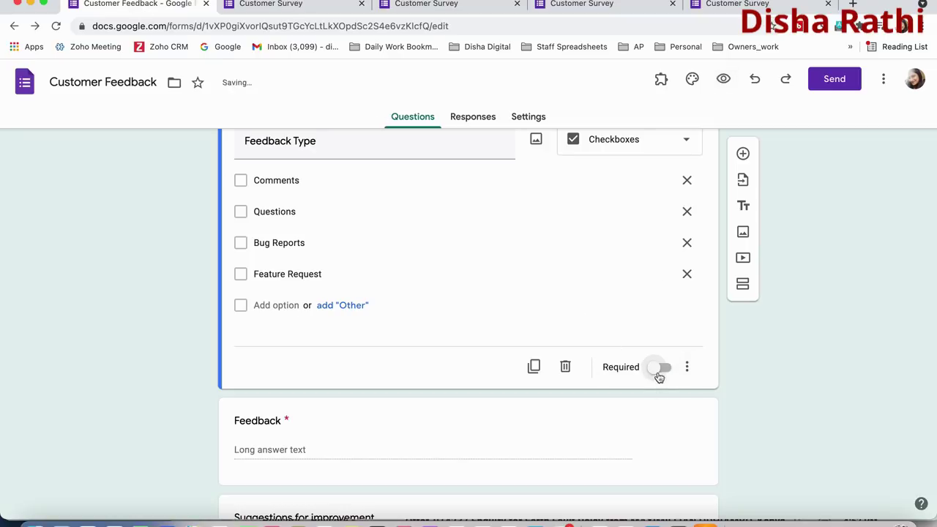
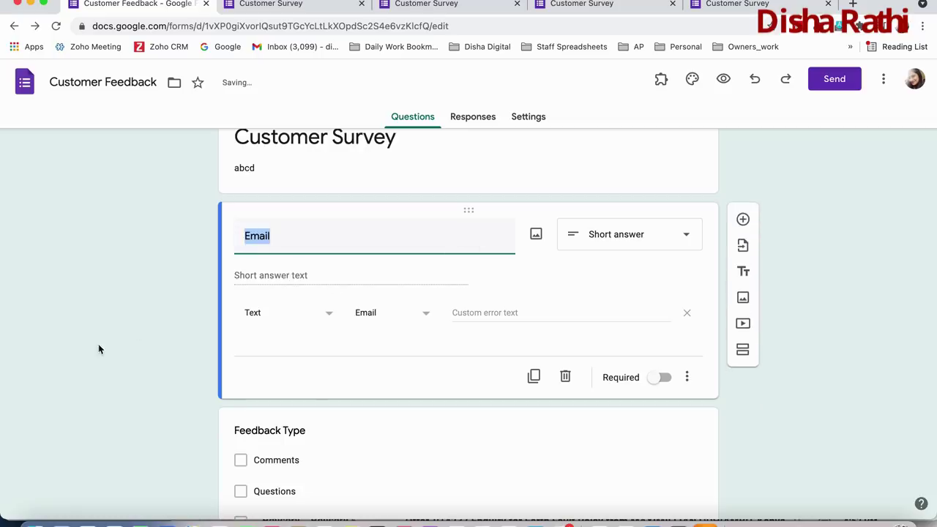
Rename the Email question as "give me ur mail id".
left_click(285, 241)
left_click(285, 241)
double_click(284, 241)
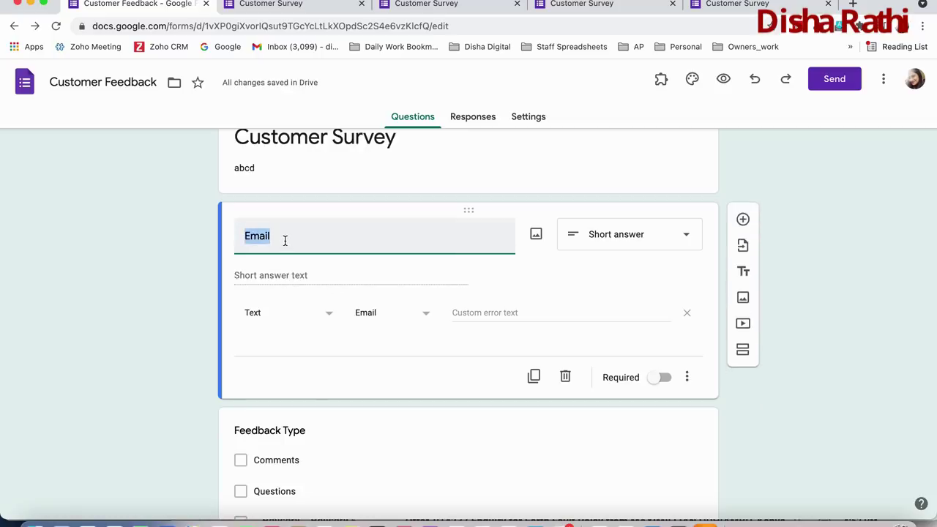
type("give me ur")
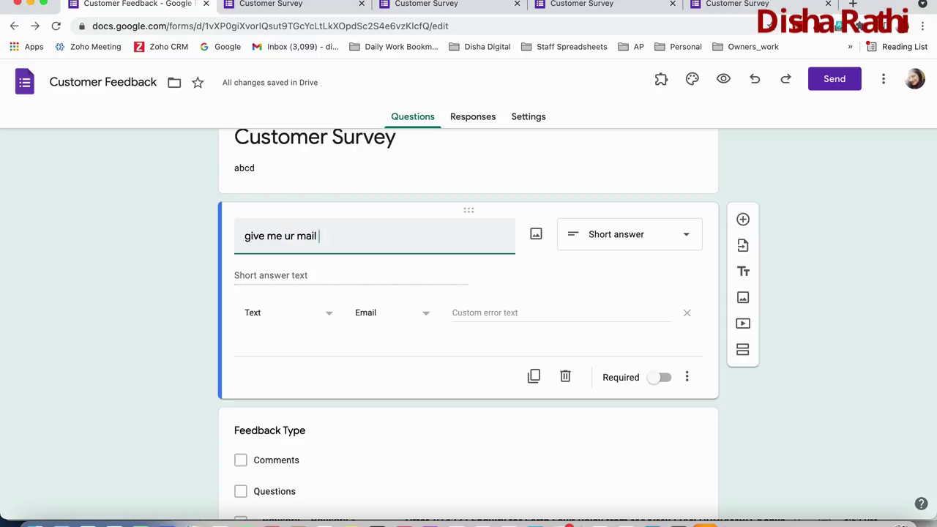
type(" mail id")
left_click(247, 308)
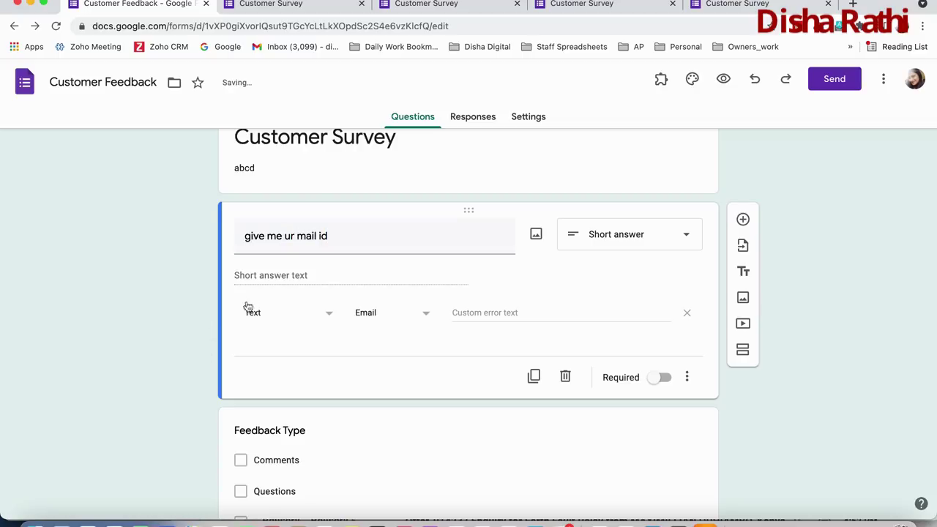
left_click(581, 240)
left_click(174, 259)
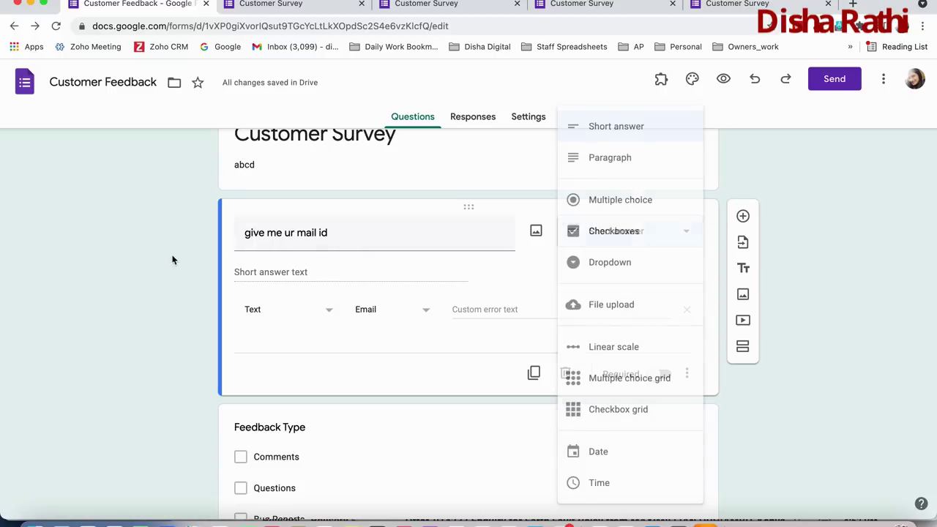
left_click(497, 310)
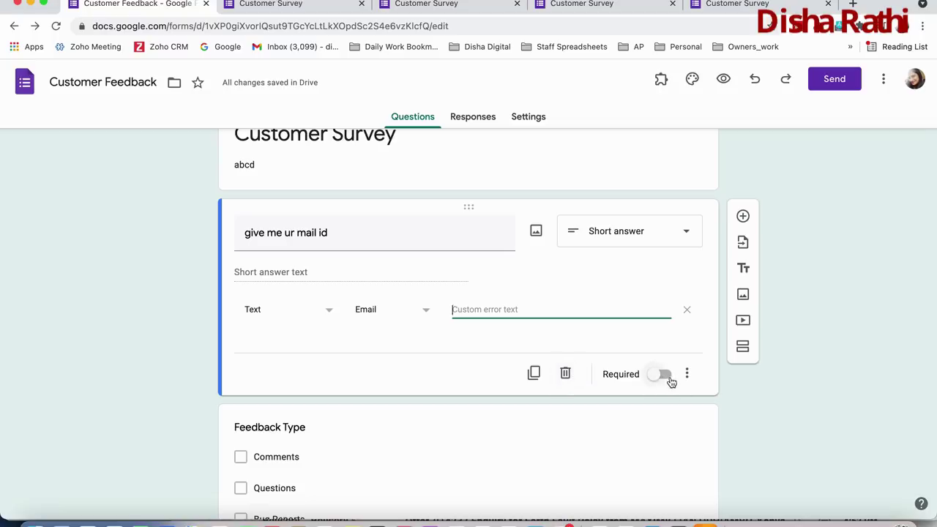
Preview the form and check how the mail id question appears above Feedback Type.
left_click(723, 79)
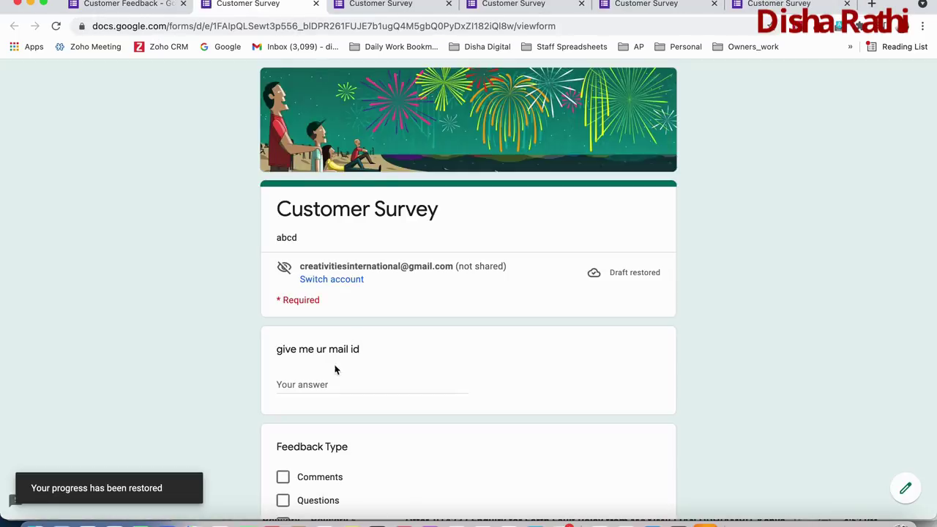
scroll(335, 369, "down", 1)
left_click(303, 324)
left_click(281, 317)
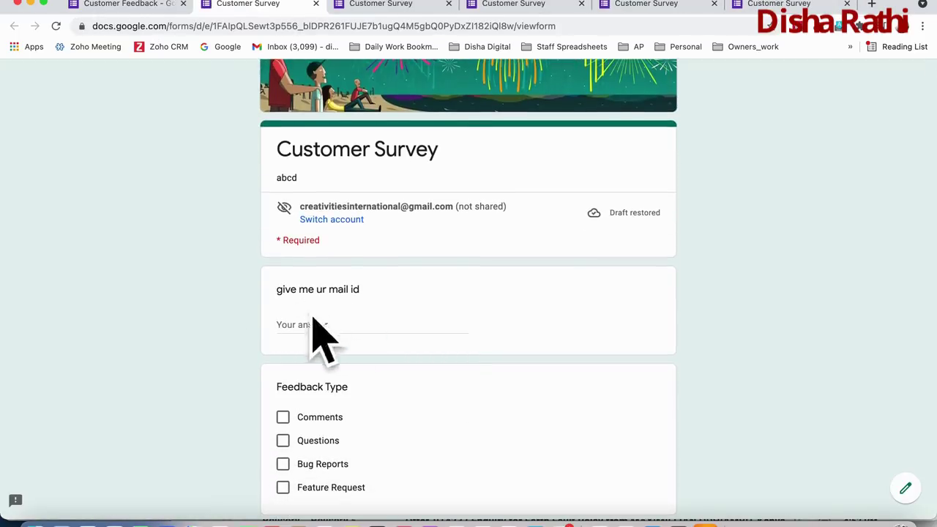
scroll(289, 403, "down", 4)
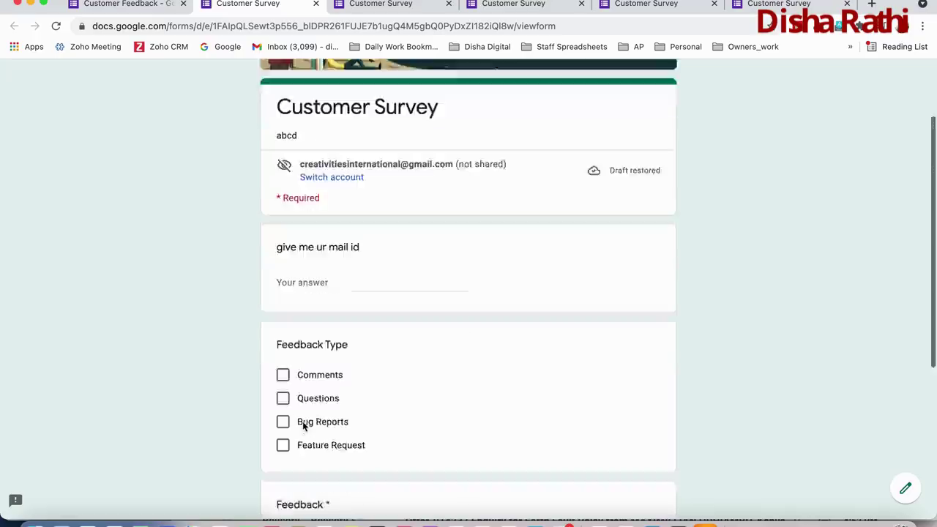
Return to the form editor and delete the Feedback and Name questions.
left_click(161, 4)
scroll(251, 311, "down", 5)
scroll(251, 310, "up", 3)
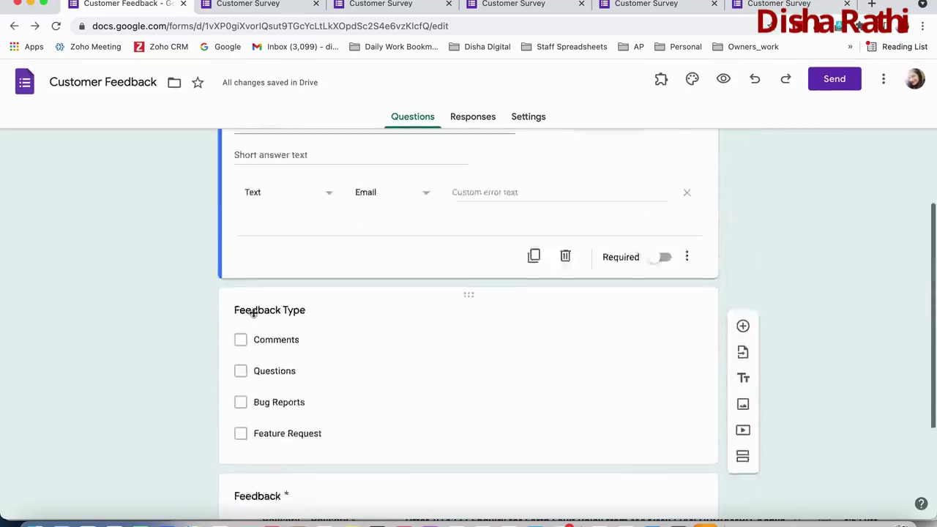
scroll(252, 314, "down", 1)
scroll(254, 317, "up", 1)
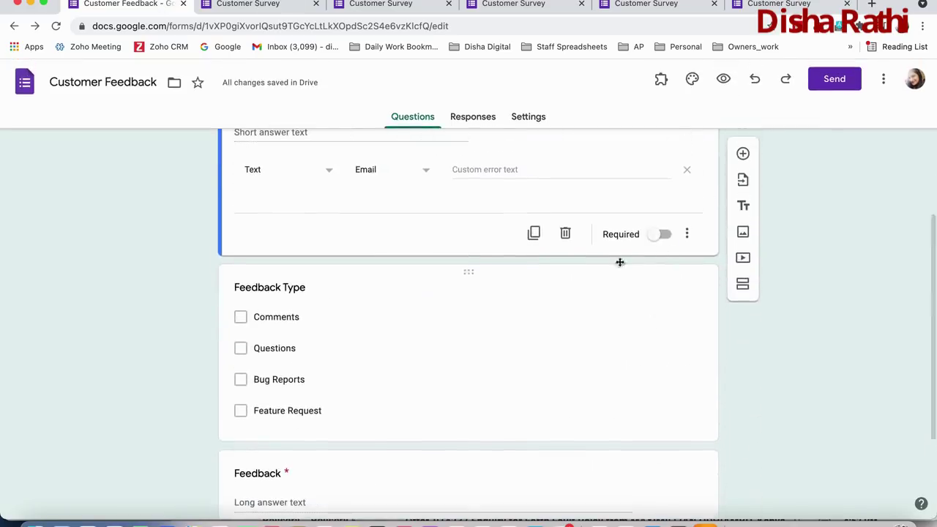
scroll(612, 264, "down", 1)
scroll(611, 264, "down", 3)
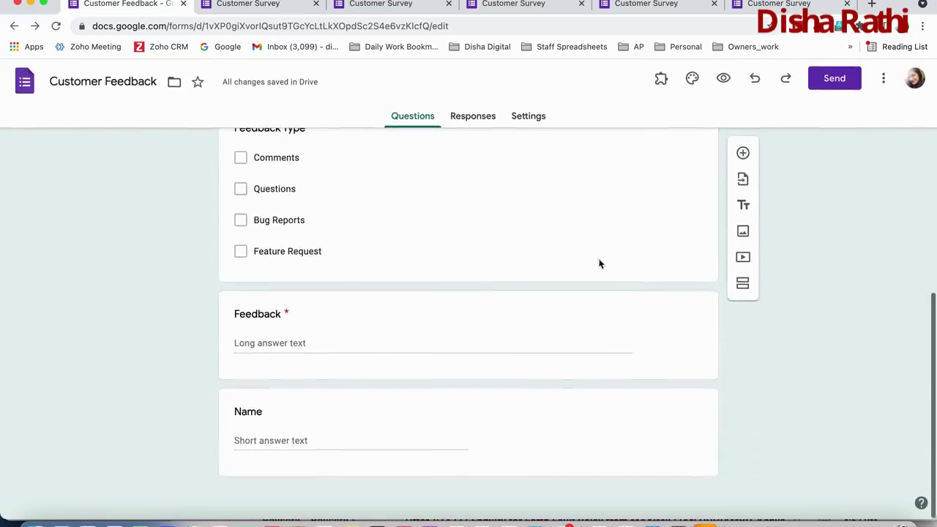
left_click(341, 317)
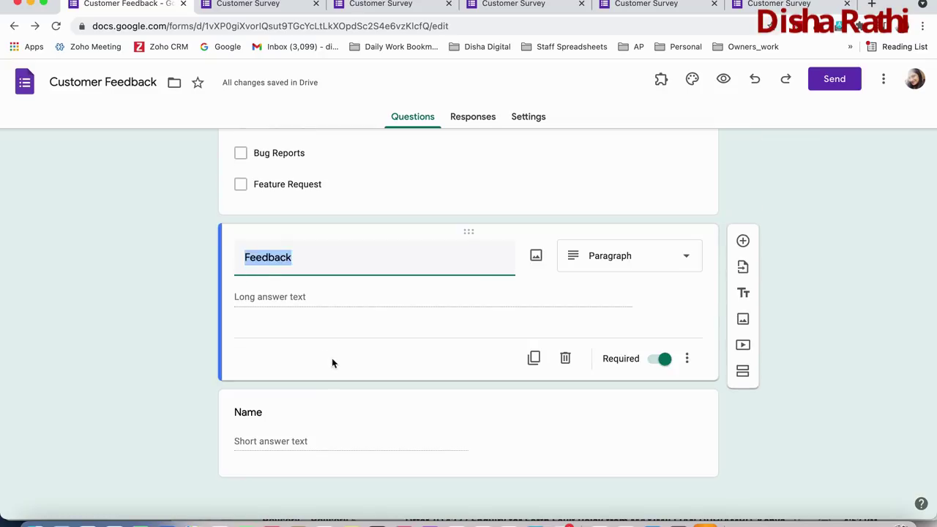
left_click(565, 357)
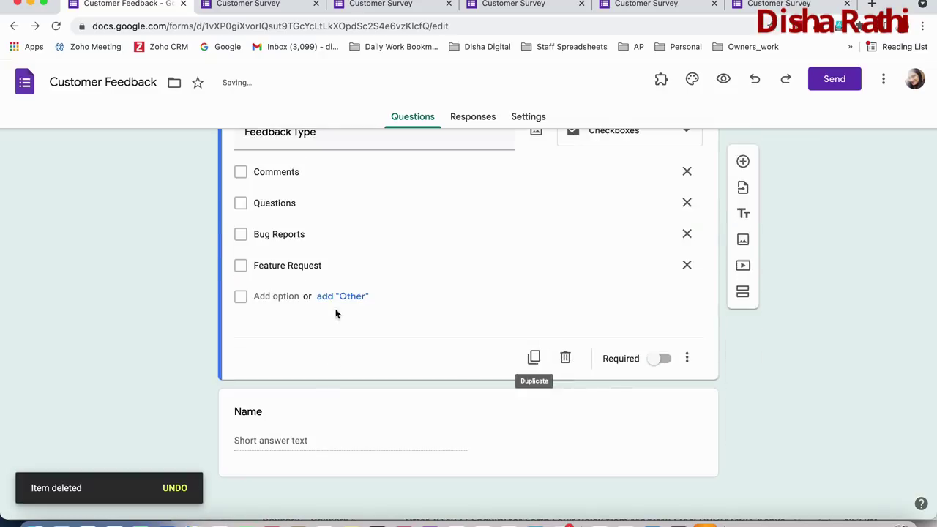
left_click(340, 418)
left_click(565, 456)
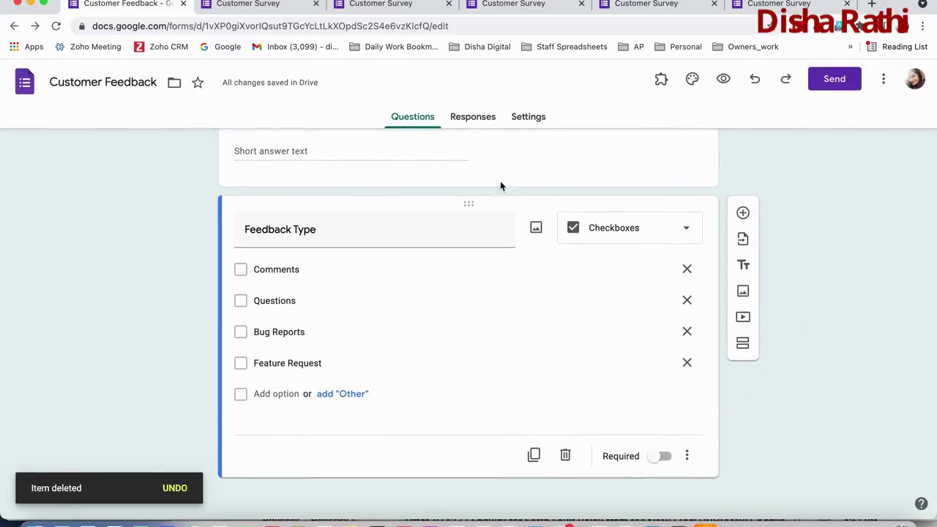
Add the multiple-choice question "What is your age?" below Feedback Type, with the options "20 to 30" and "30 to 40".
left_click(743, 213)
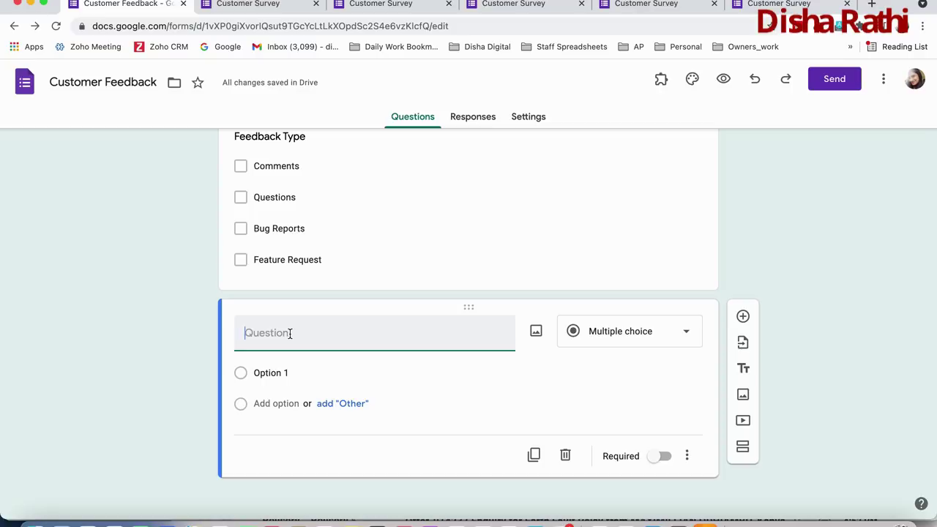
type("What is your age")
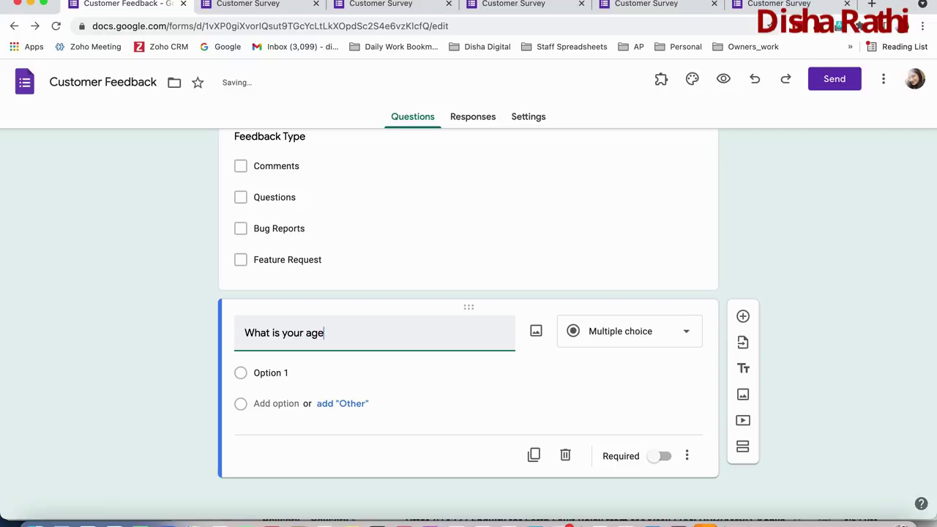
left_click(256, 373)
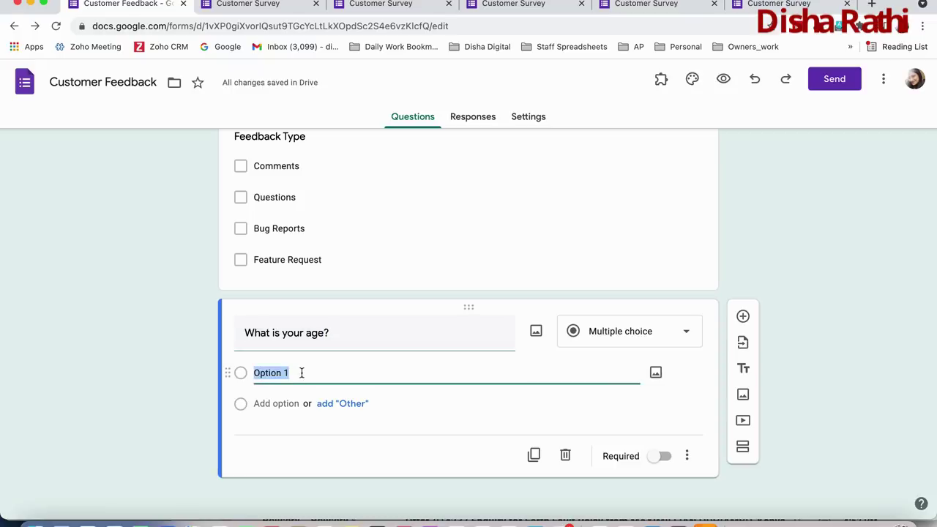
type("20 to 30")
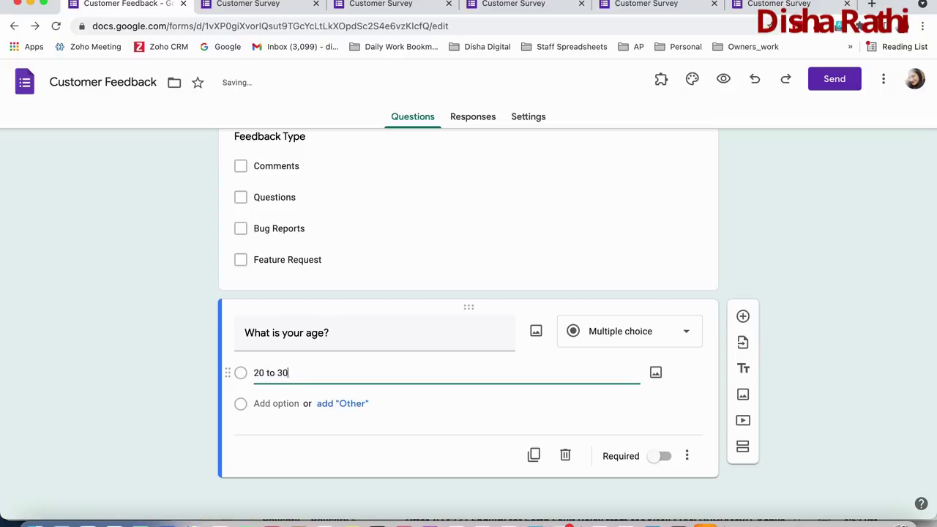
left_click(271, 403)
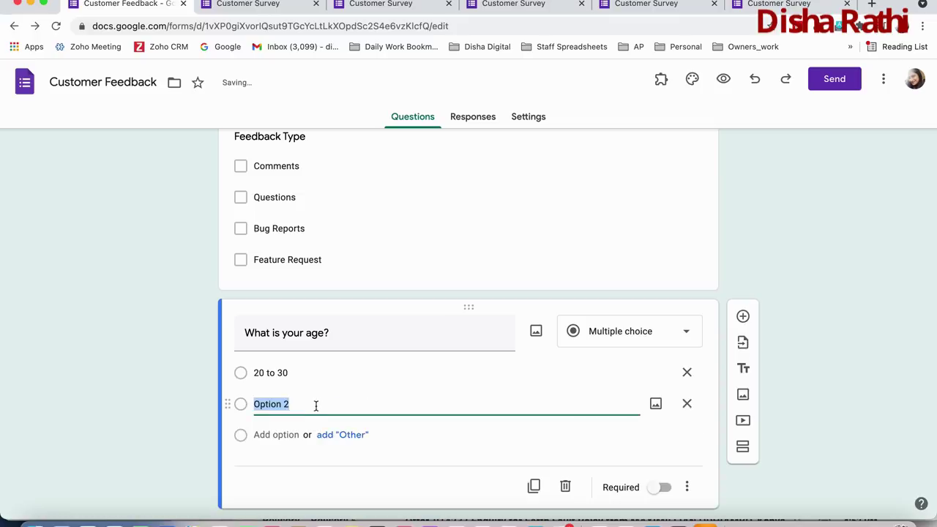
type("30 to 40")
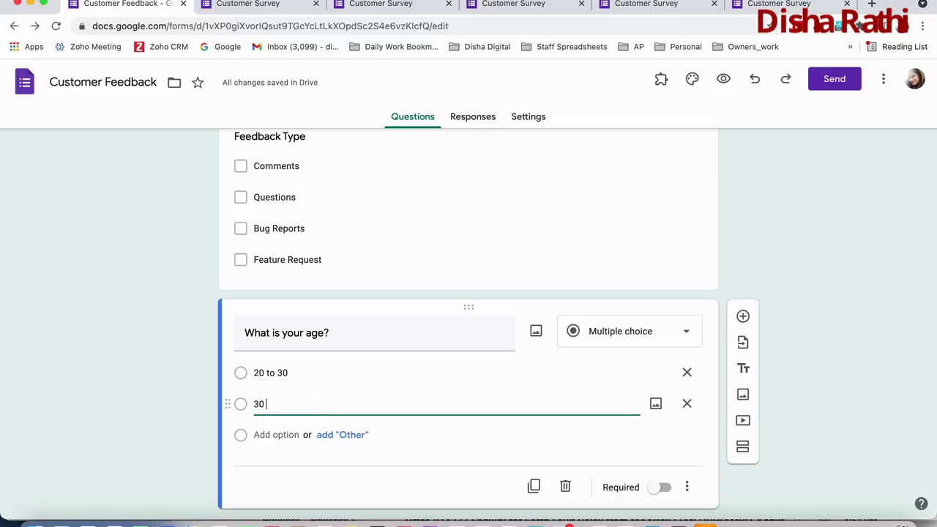
left_click(322, 434)
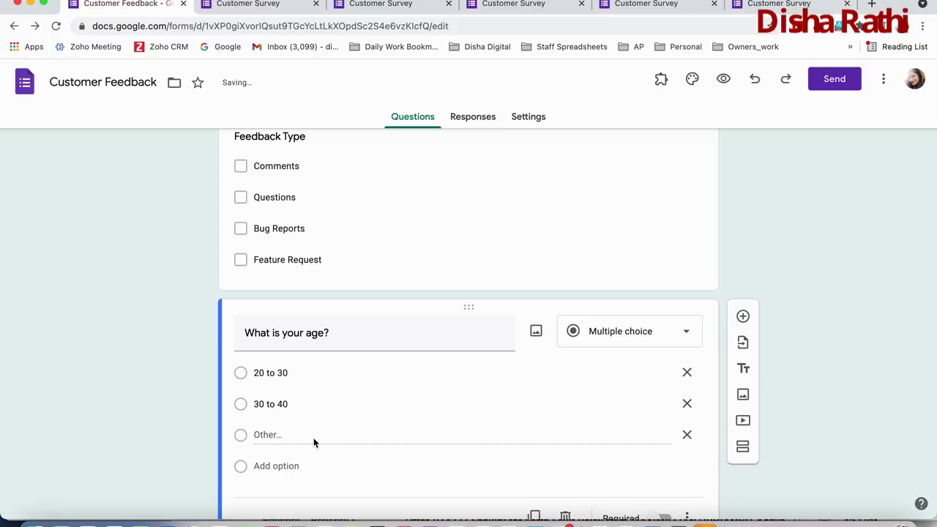
left_click(685, 433)
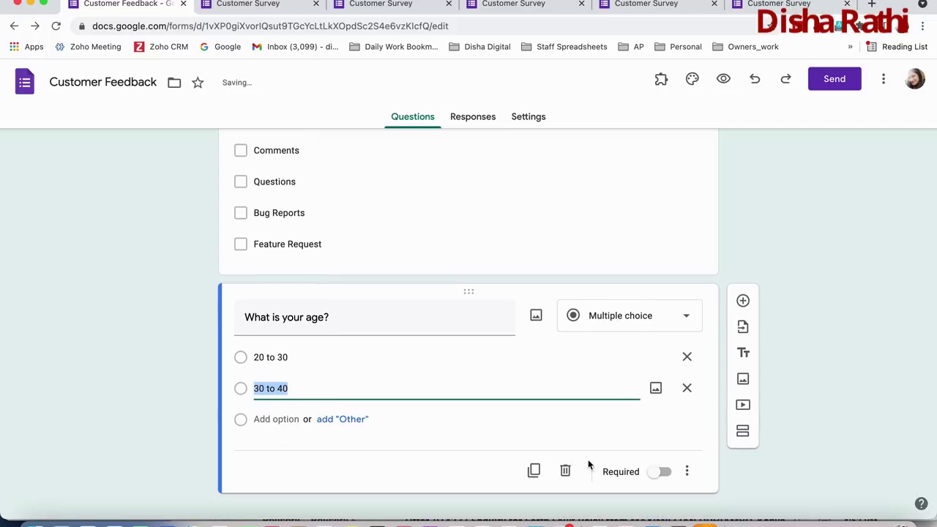
Preview the form, test the age question by selecting each option, ending on 30 to 40, and return to the editor.
left_click(723, 79)
scroll(235, 320, "down", 4)
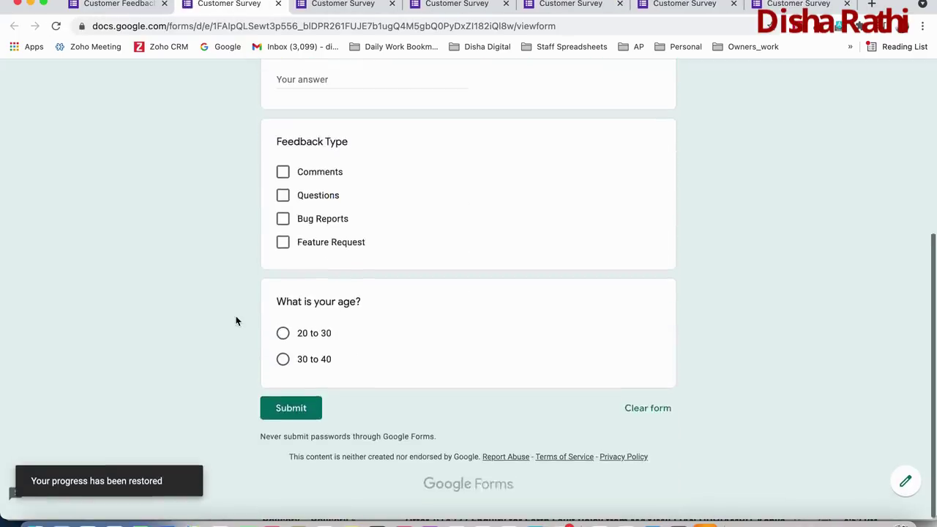
left_click(283, 341)
left_click(283, 366)
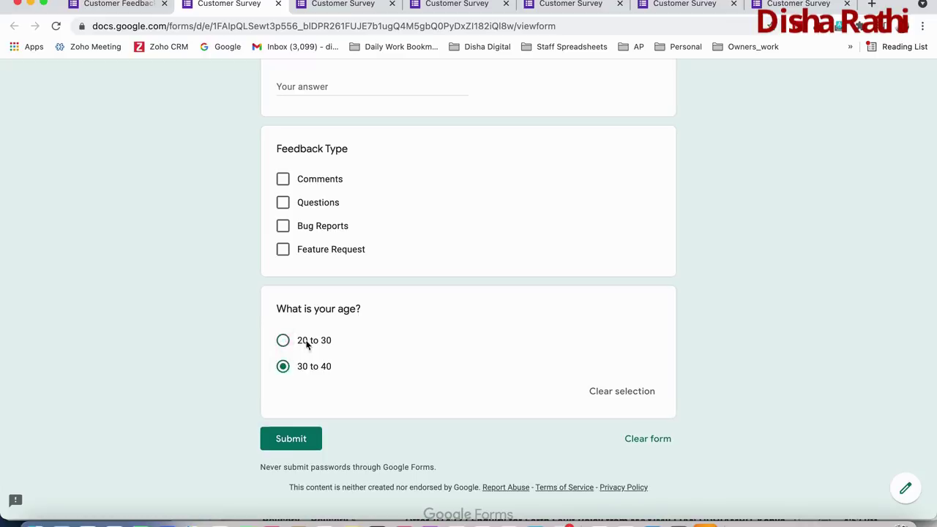
left_click(307, 366)
left_click(121, 7)
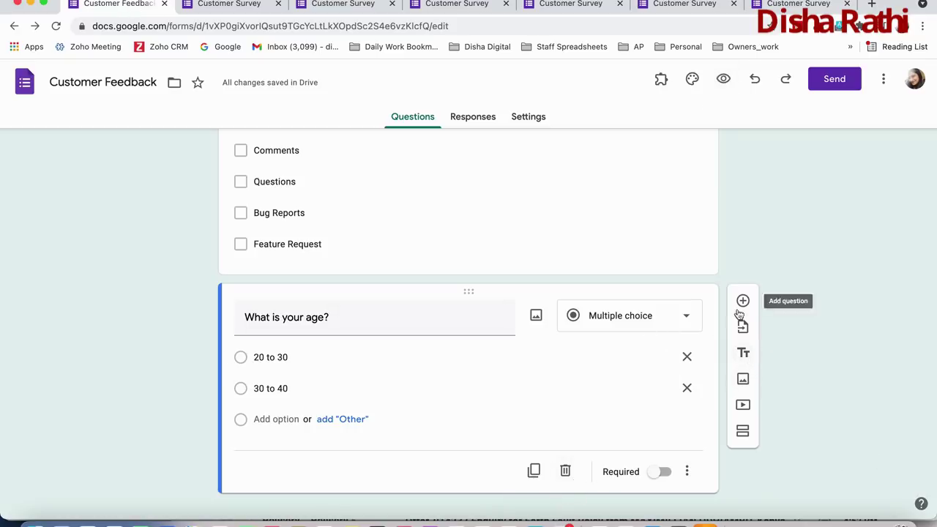
left_click(744, 302)
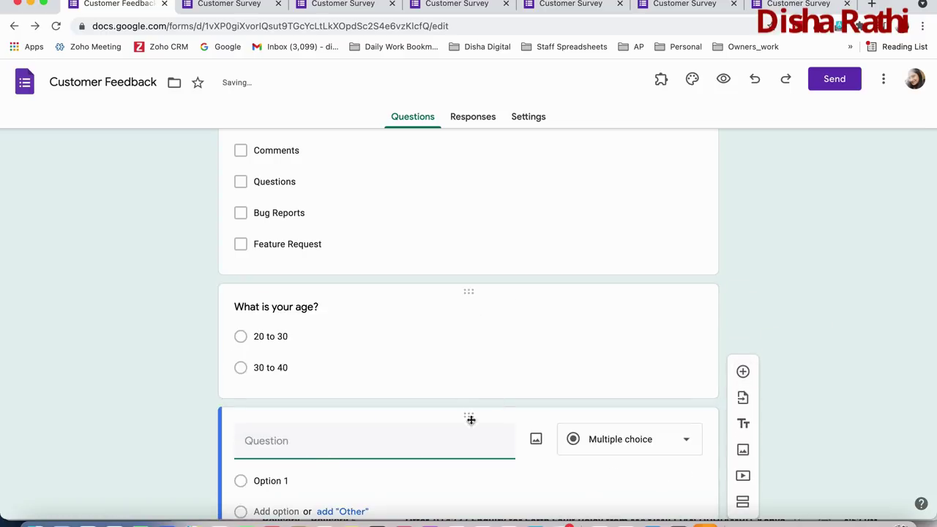
scroll(476, 410, "down", 3)
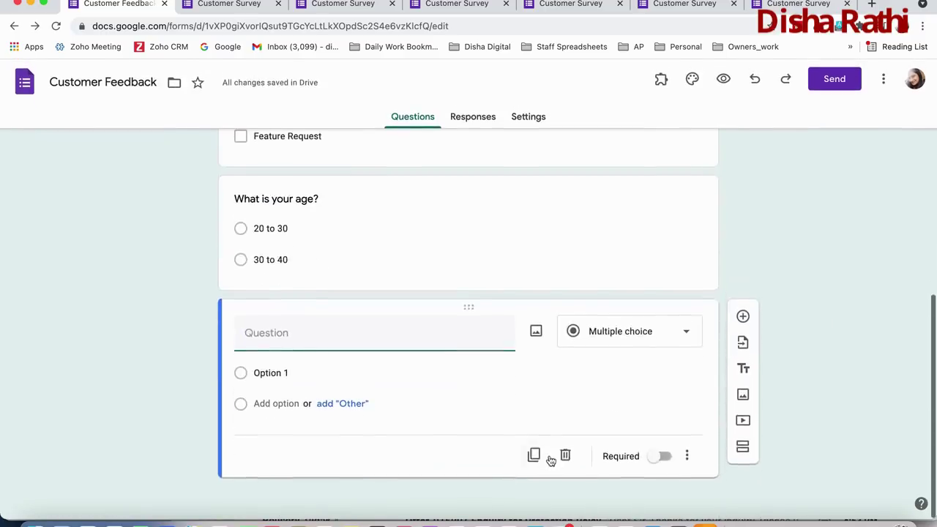
left_click(565, 463)
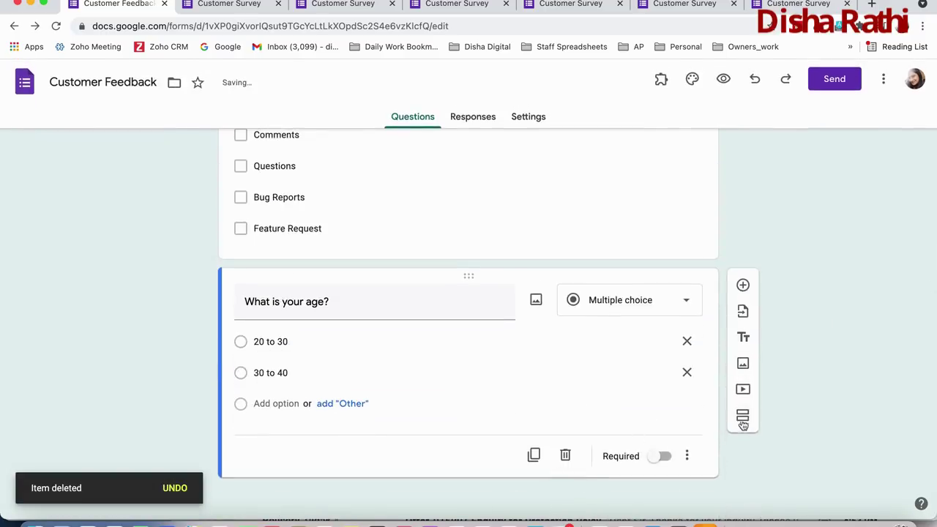
Add a new section after the age question and title it "Thank you for your Feedback".
left_click(743, 416)
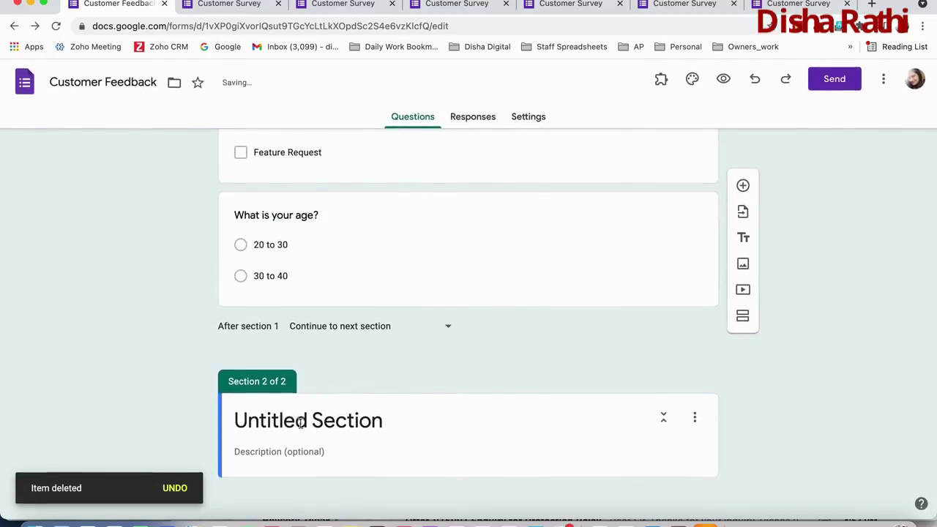
left_click(315, 415)
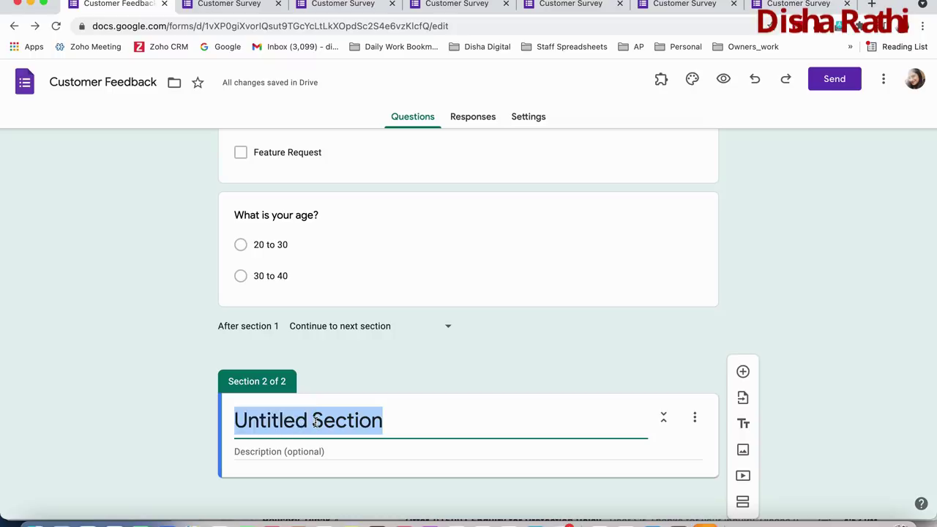
type("Than")
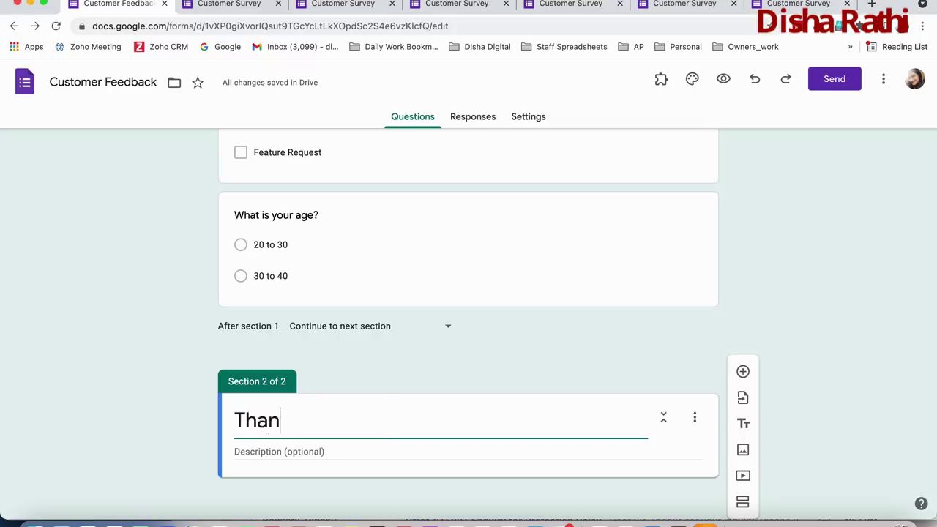
type("k you for your")
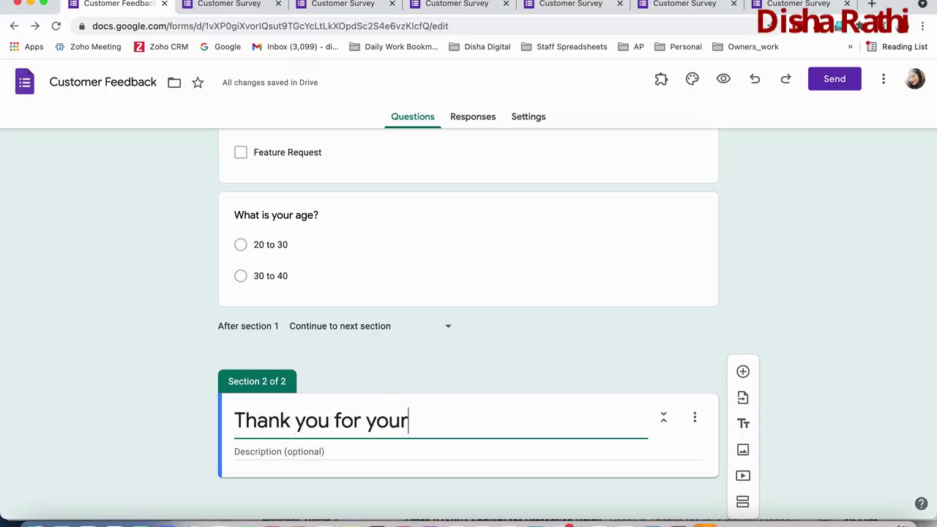
type(" Feedback")
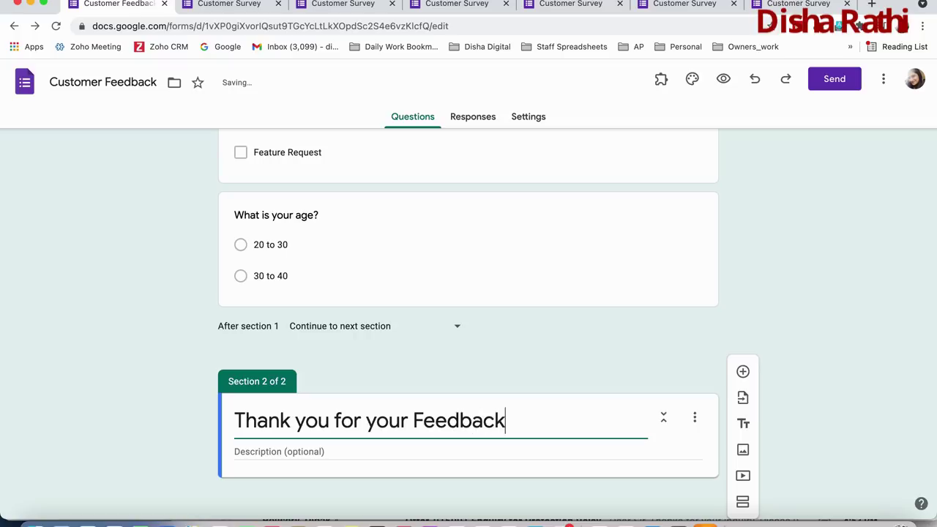
left_click(131, 450)
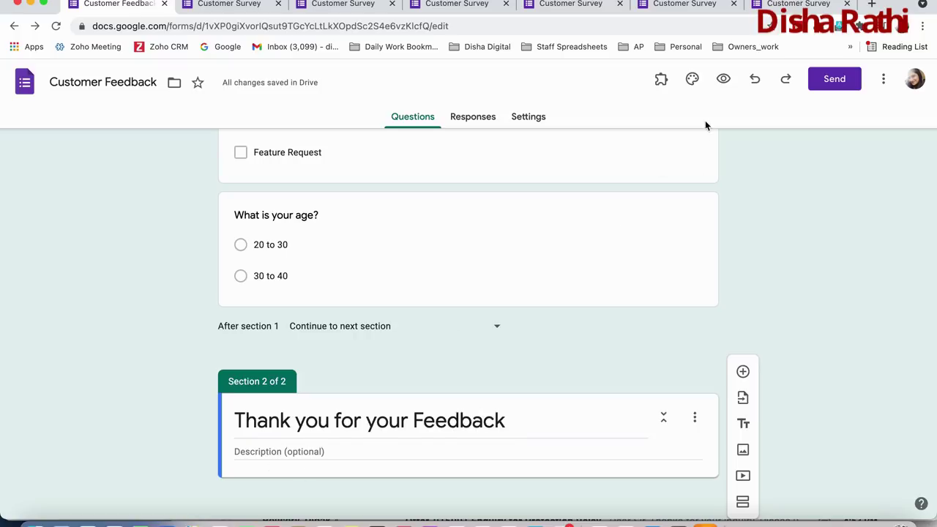
Preview the form, go forward to the thank-you section and back to the first, and return to the editor.
left_click(723, 79)
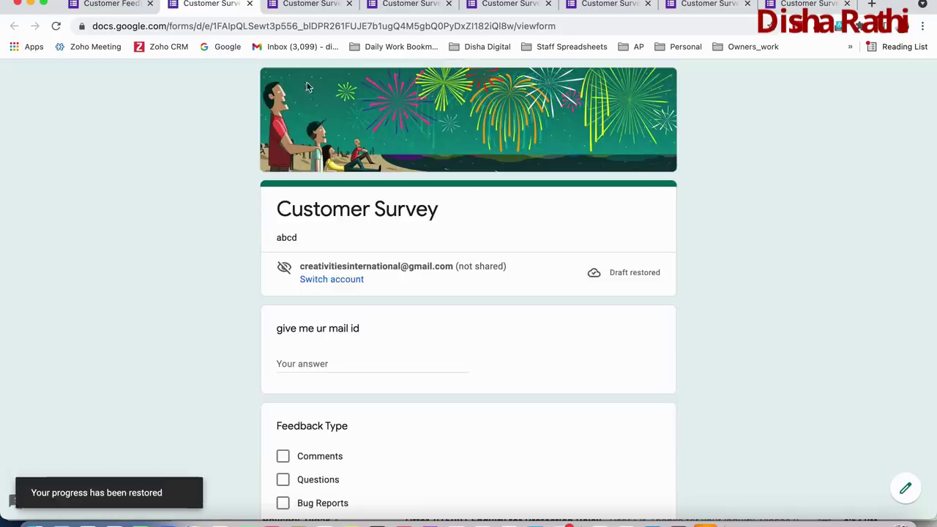
scroll(194, 257, "down", 5)
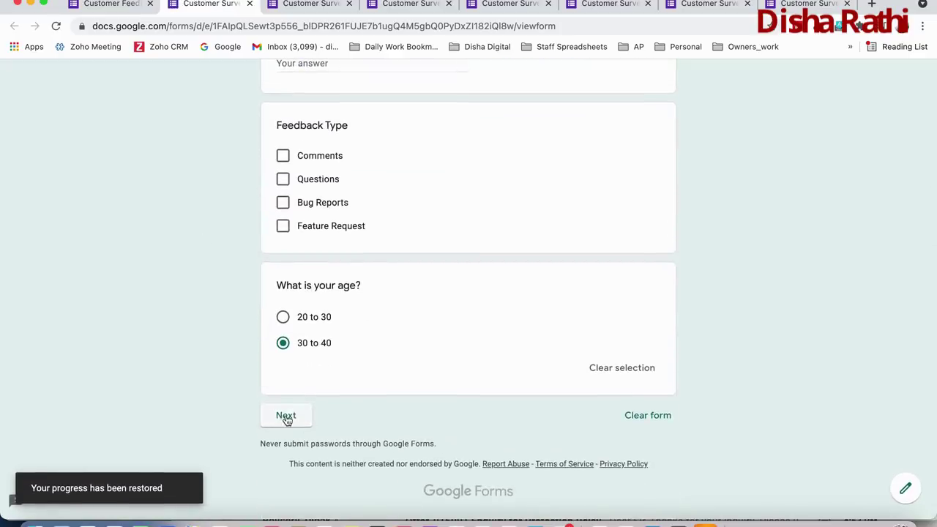
left_click(287, 417)
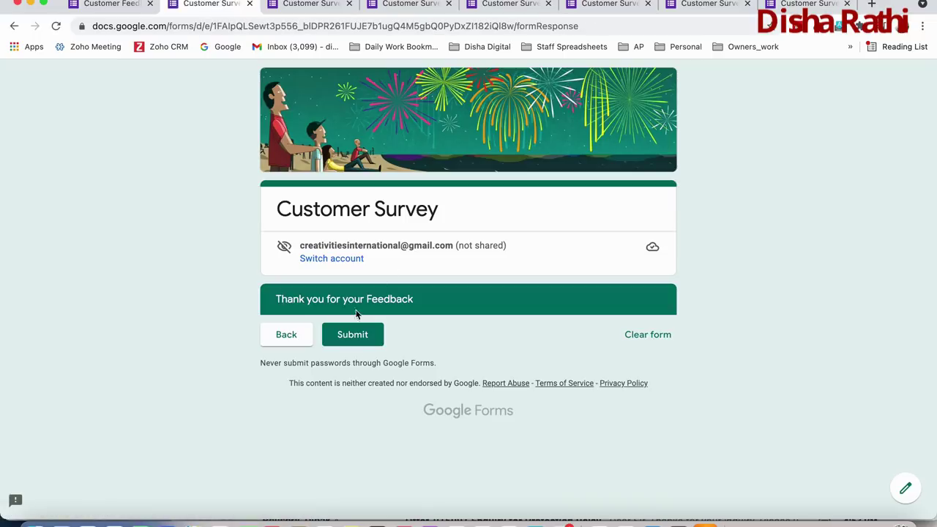
left_click(292, 341)
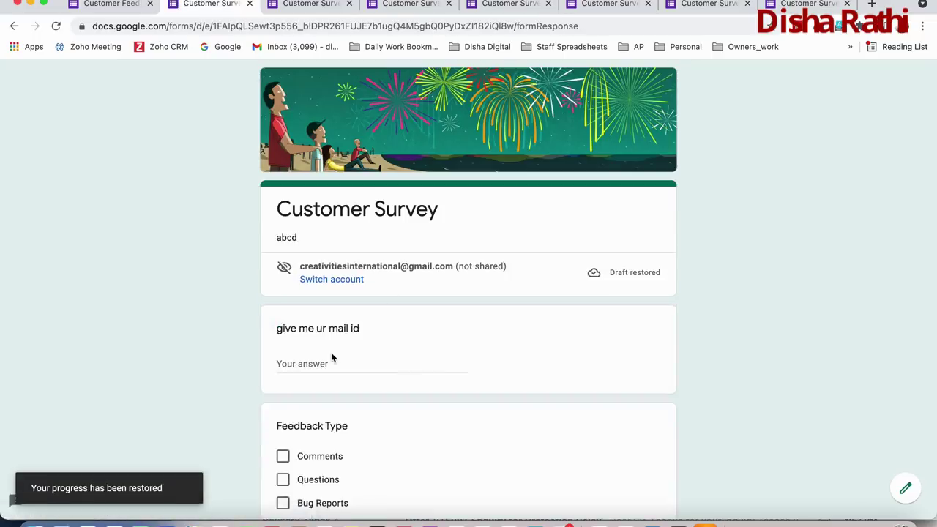
scroll(331, 357, "down", 5)
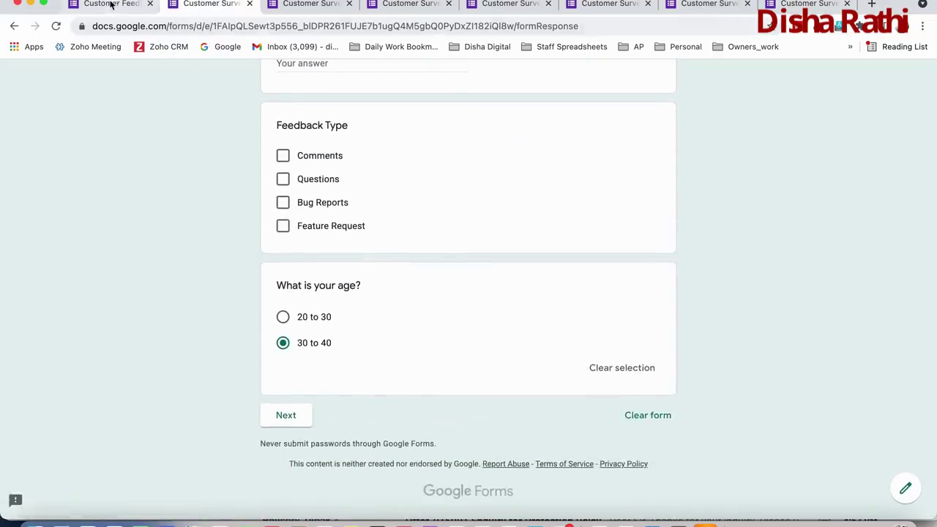
left_click(111, 5)
scroll(349, 383, "up", 10)
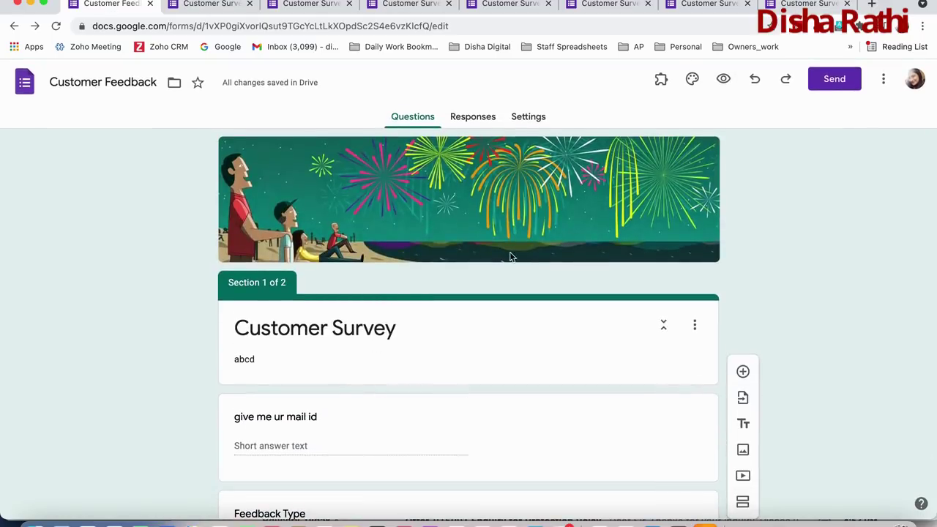
scroll(511, 256, "down", 7)
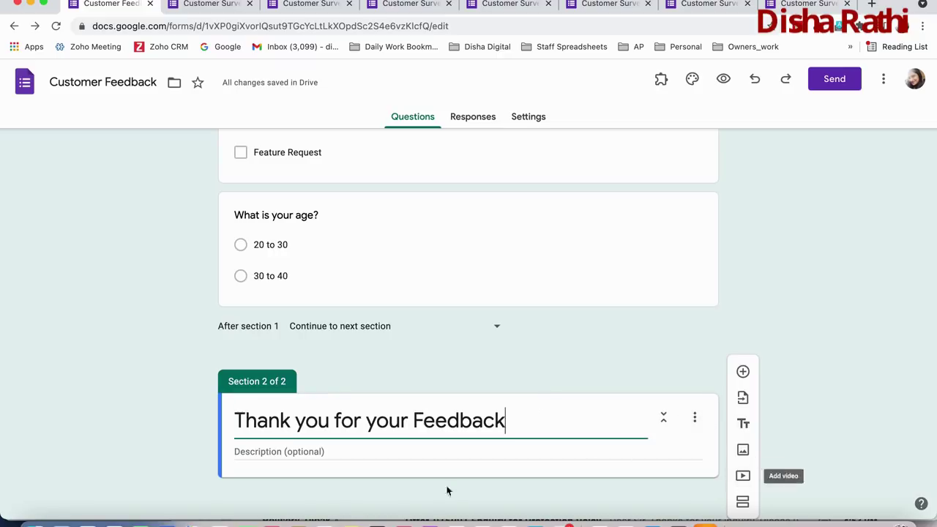
scroll(349, 509, "up", 5)
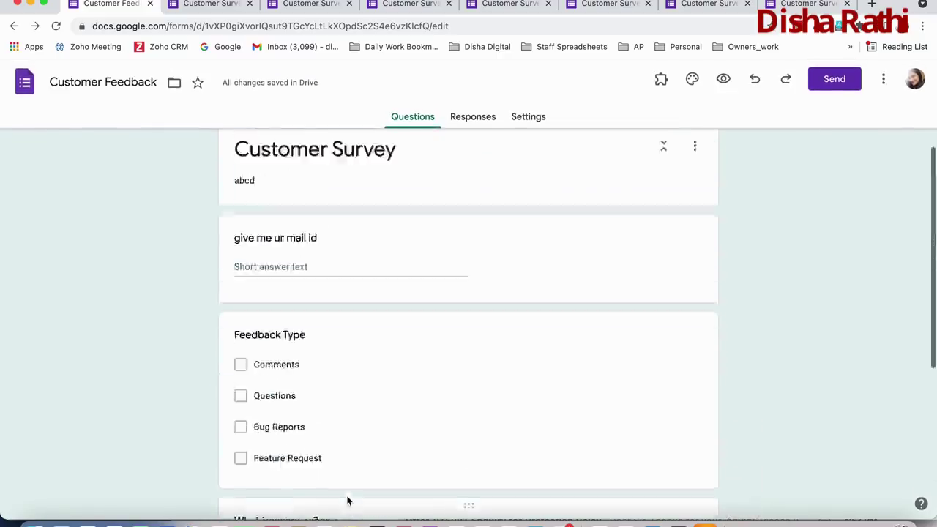
scroll(348, 501, "up", 3)
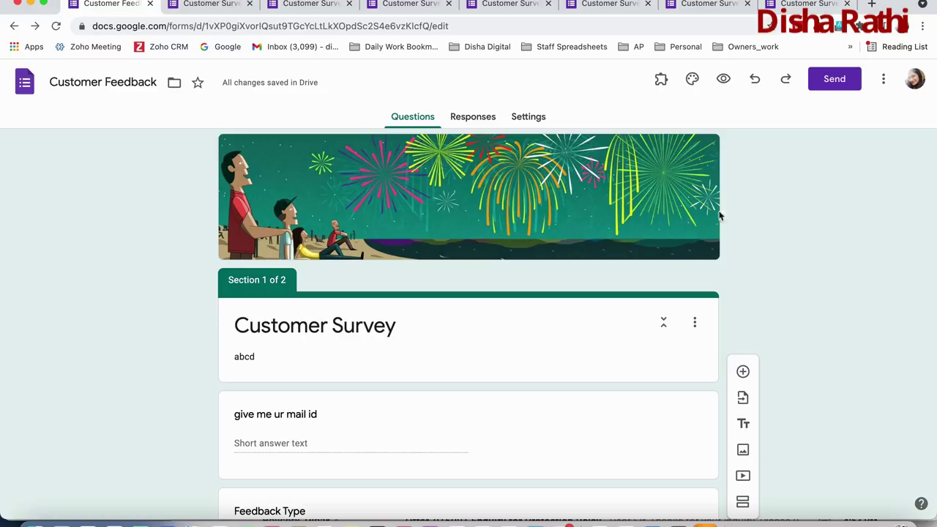
Try red-orange and orange as the form's theme colour, and settle on red.
left_click(692, 80)
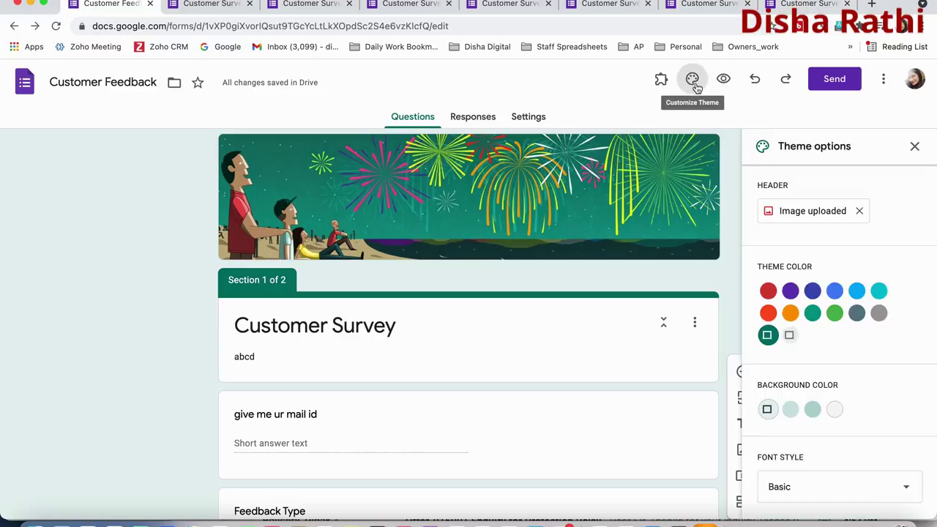
left_click(776, 313)
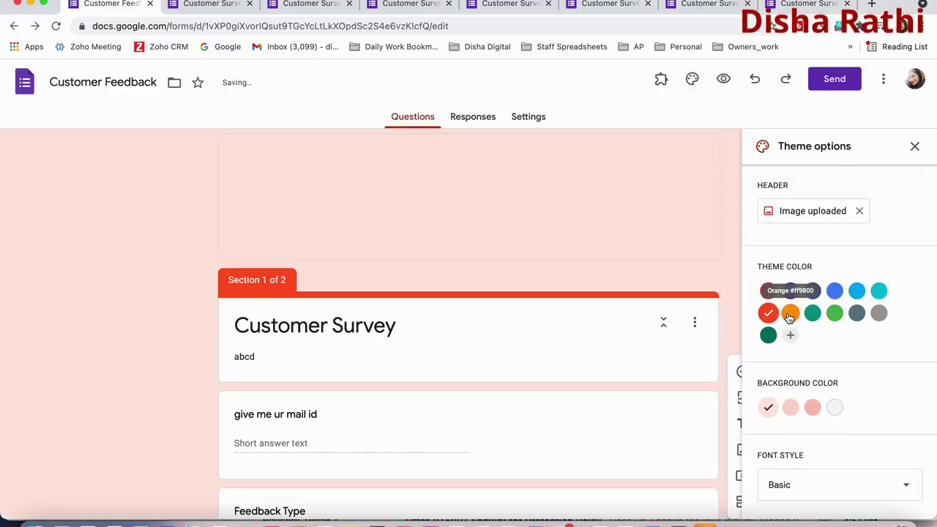
left_click(790, 314)
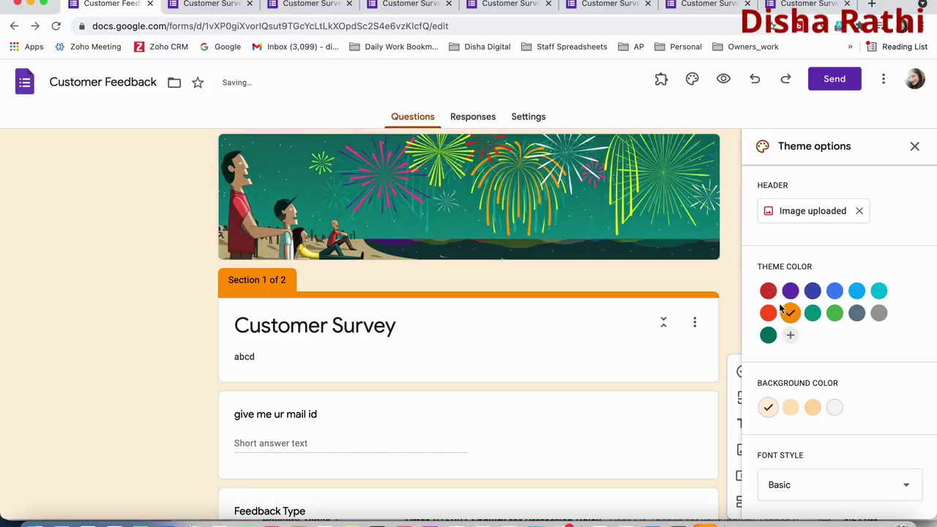
left_click(768, 291)
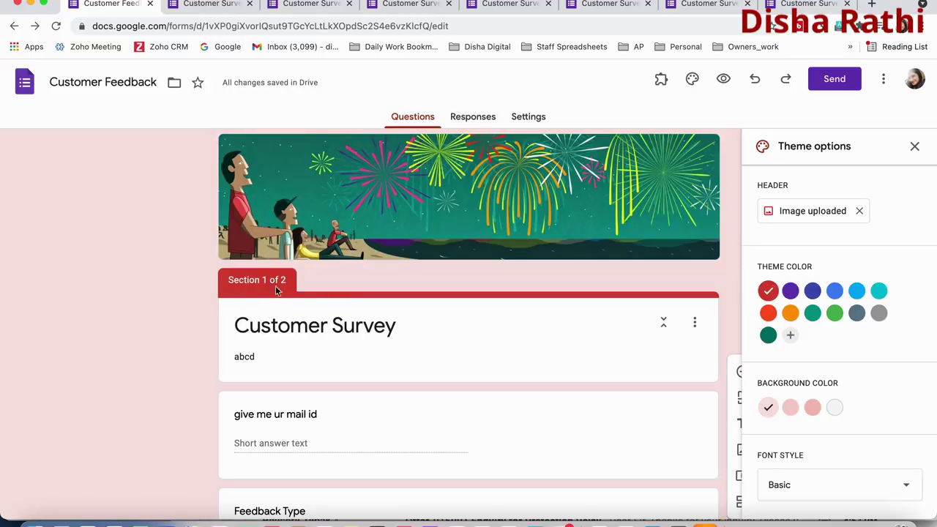
scroll(284, 385, "down", 10)
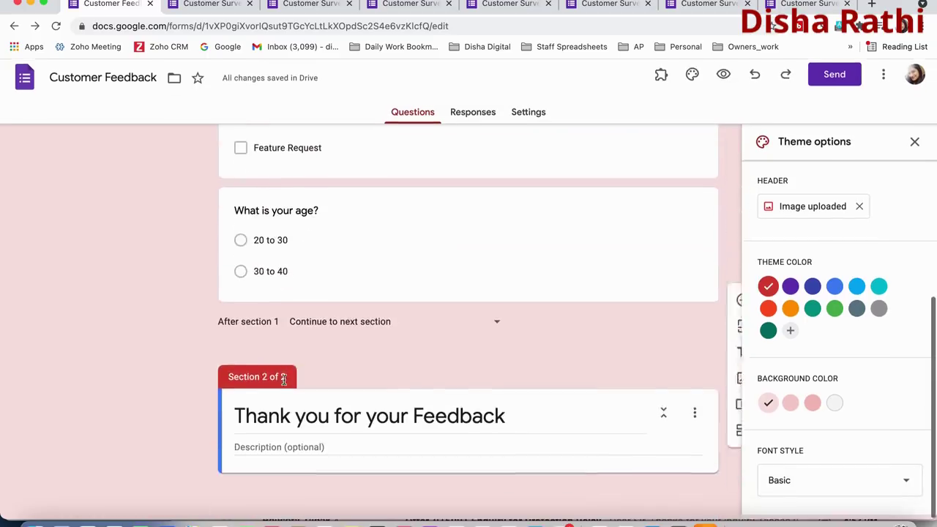
scroll(284, 380, "up", 10)
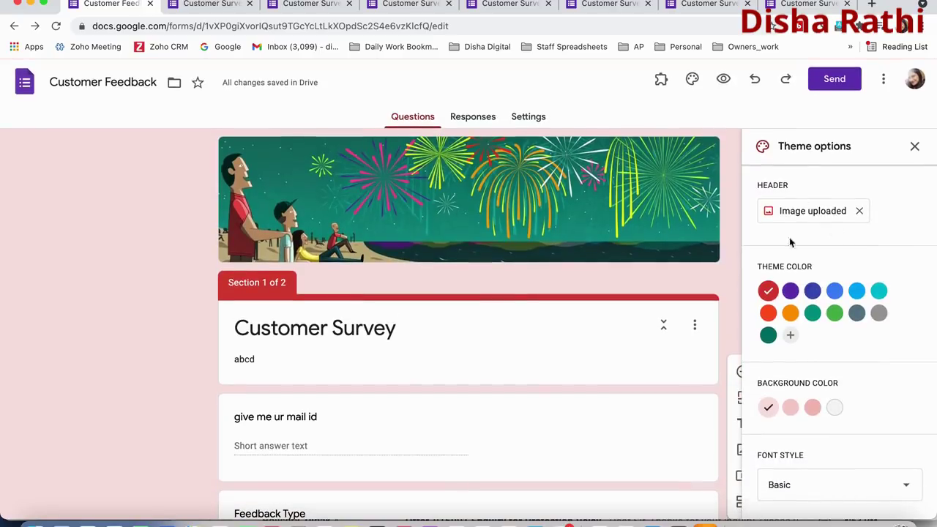
Browse the header image themes, including Illustrations, Birthday, Food and dining, Just kids, Party and Night out.
left_click_drag(765, 187, 816, 188)
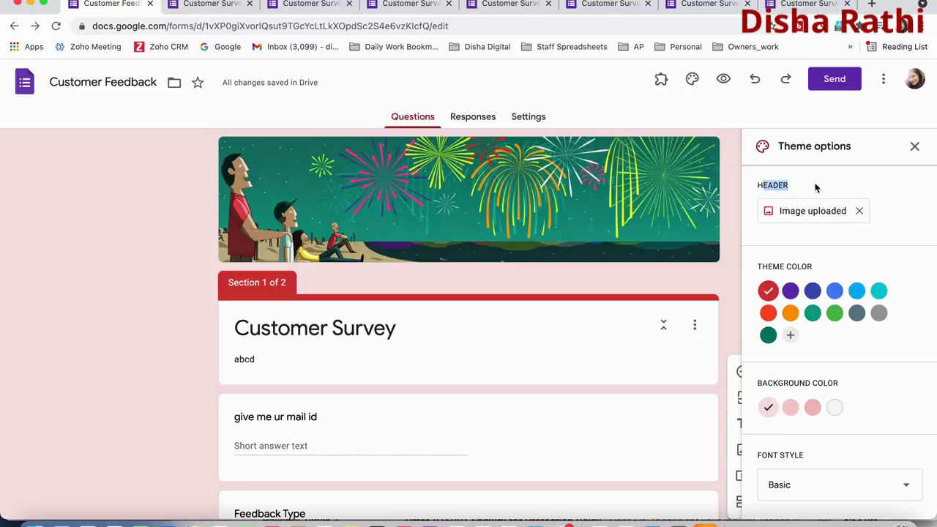
left_click_drag(755, 185, 768, 179)
left_click(814, 212)
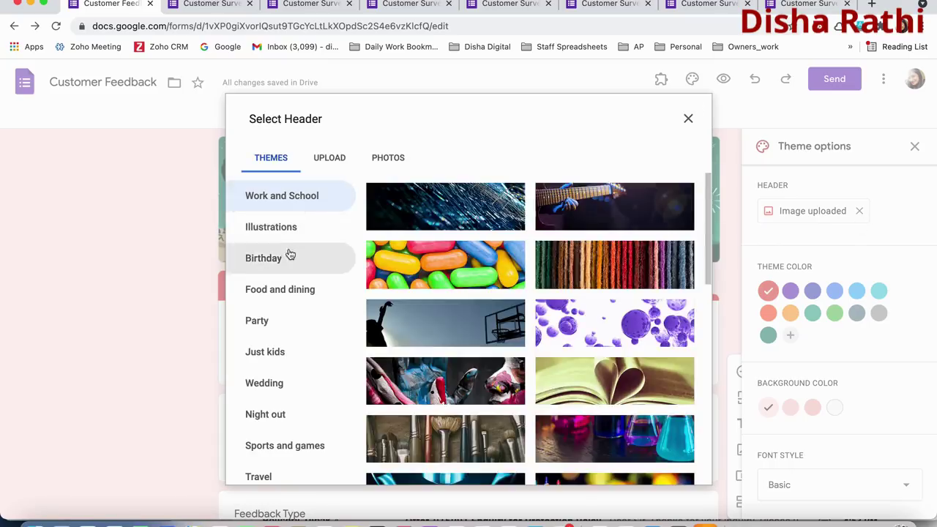
left_click(275, 227)
left_click(264, 258)
left_click(270, 293)
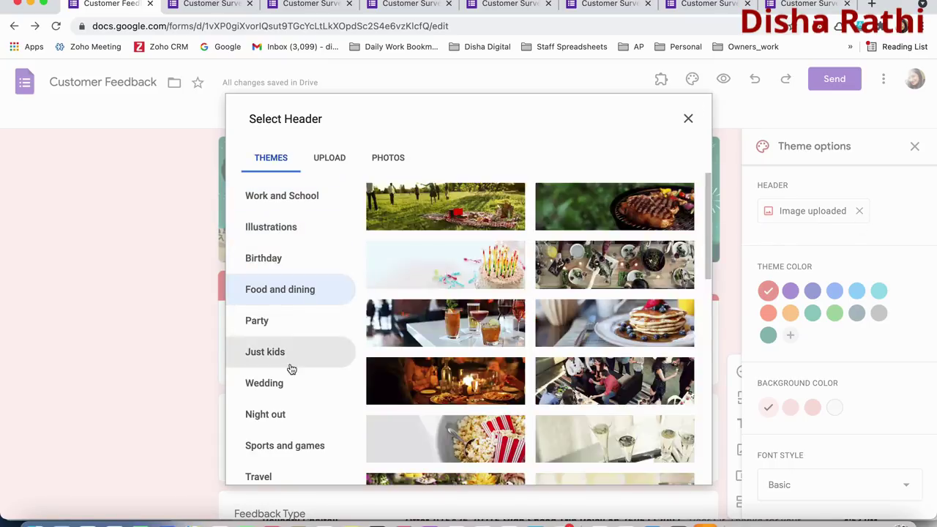
left_click(292, 366)
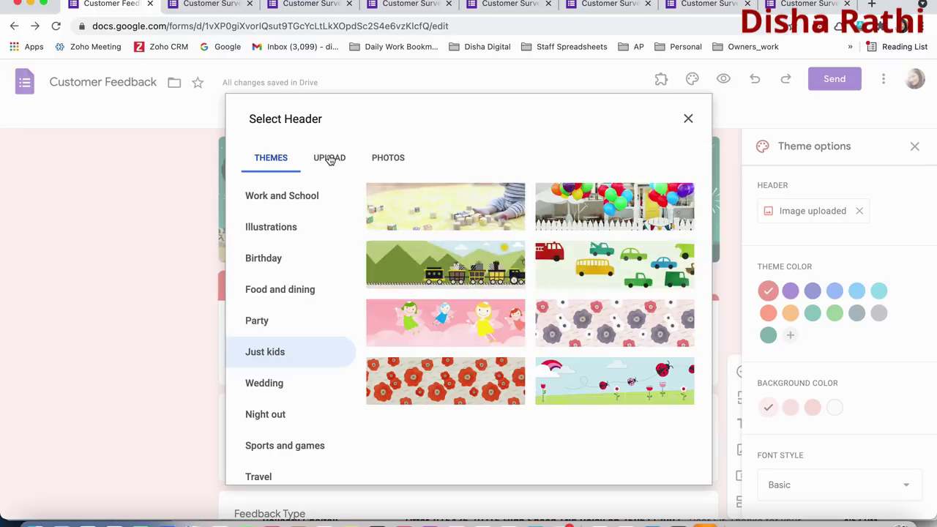
left_click(304, 242)
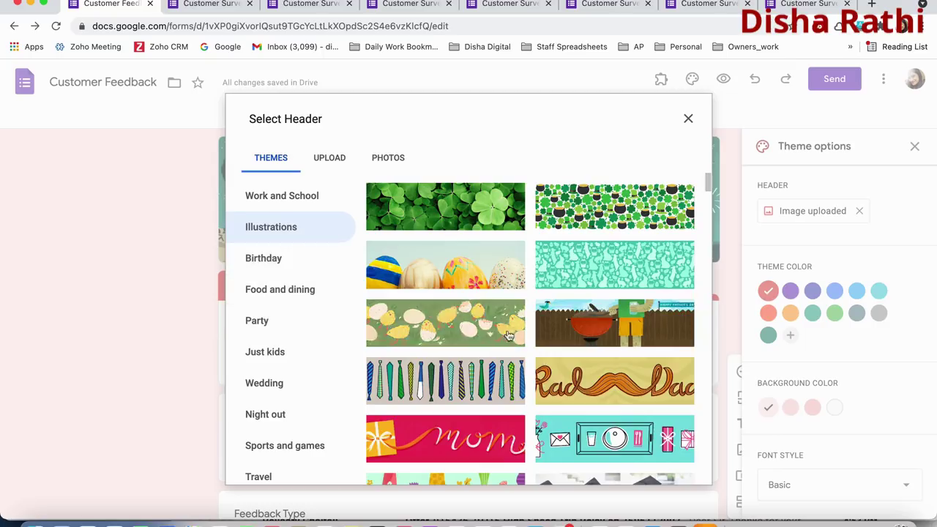
left_click(281, 322)
left_click(280, 446)
left_click(278, 417)
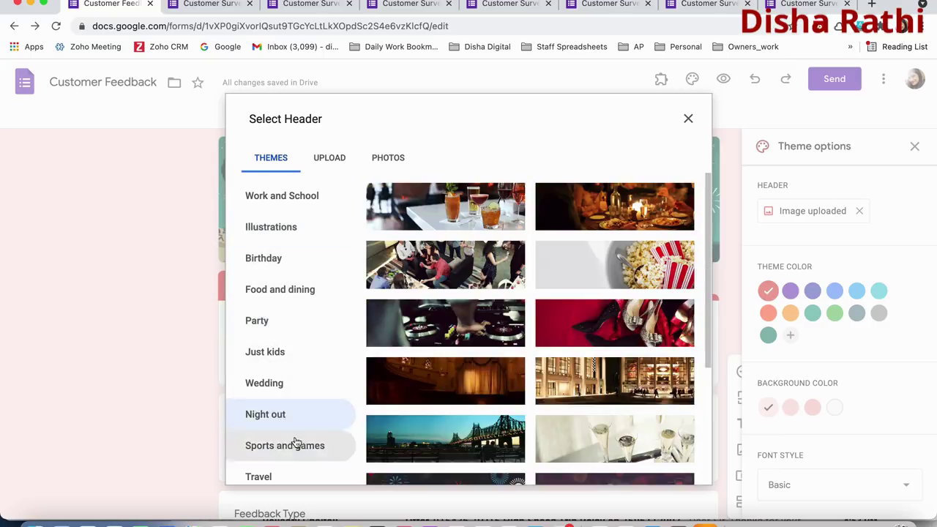
Set the form's header to the ski-lift mountain photo from the Sports and games theme and close the theme options.
scroll(294, 424, "down", 3)
left_click(285, 180)
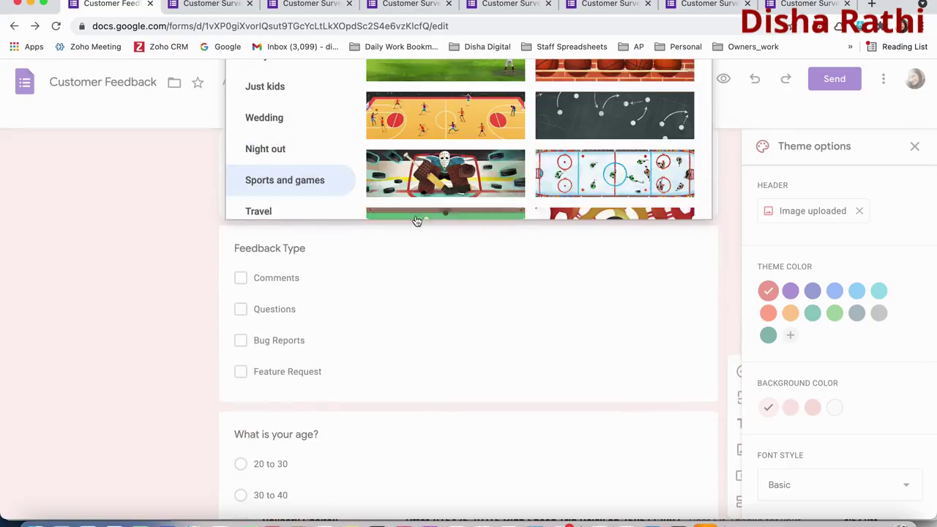
scroll(427, 291, "up", 1)
scroll(427, 291, "up", 2)
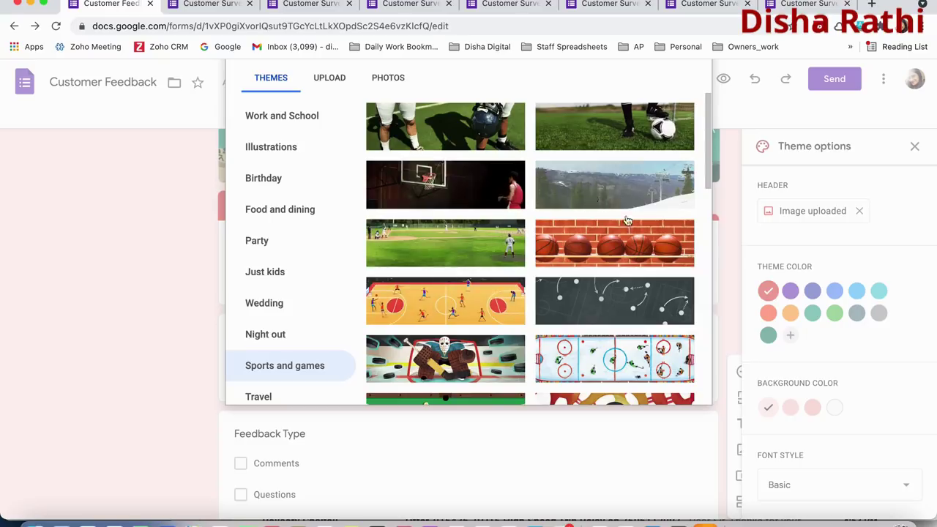
left_click(615, 185)
left_click(677, 391)
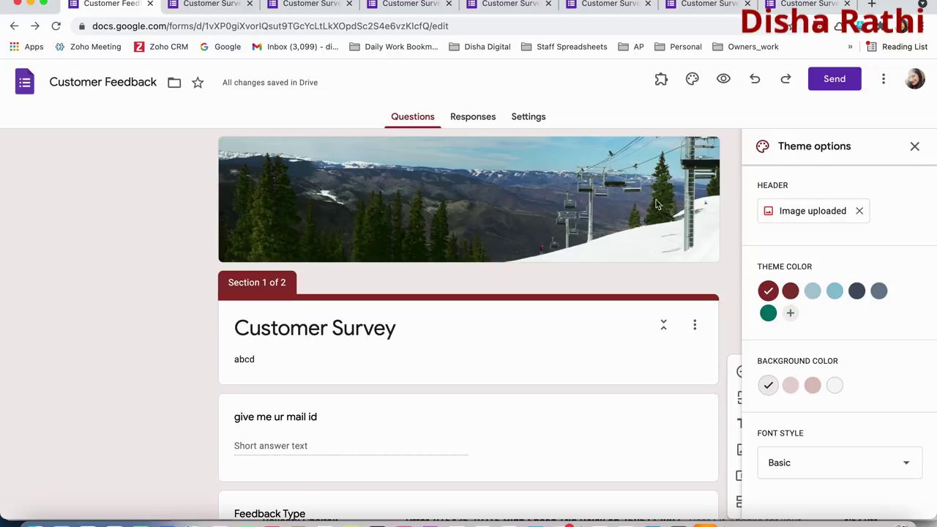
scroll(293, 279, "down", 7)
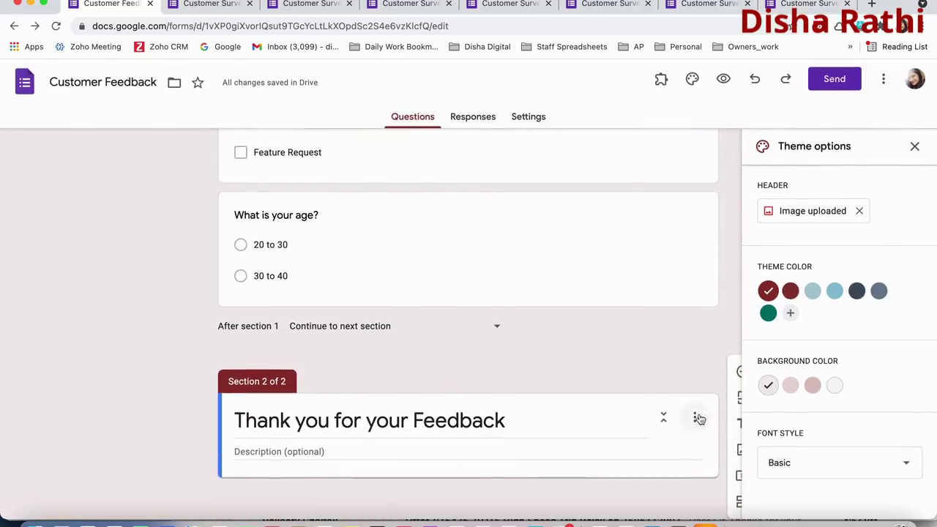
left_click(915, 147)
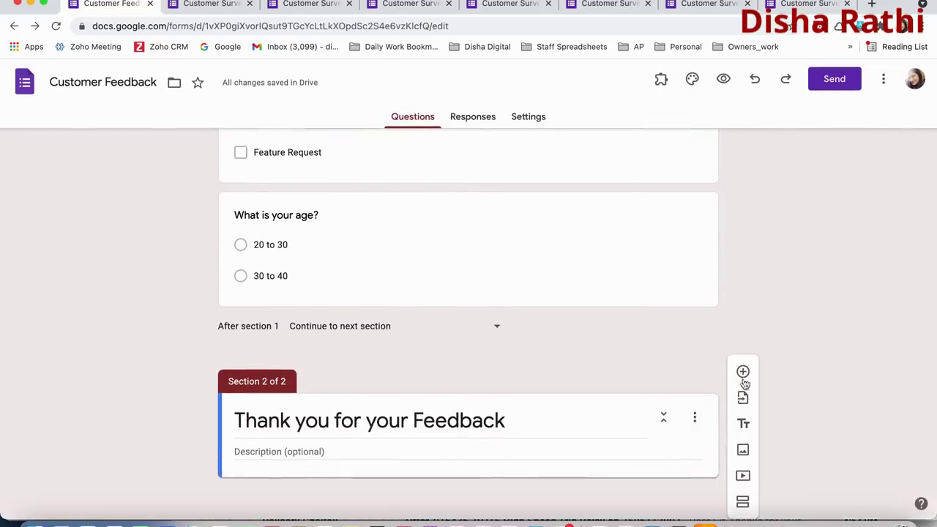
Delete the "Thank you for your Feedback" section from the form.
scroll(690, 413, "down", 1)
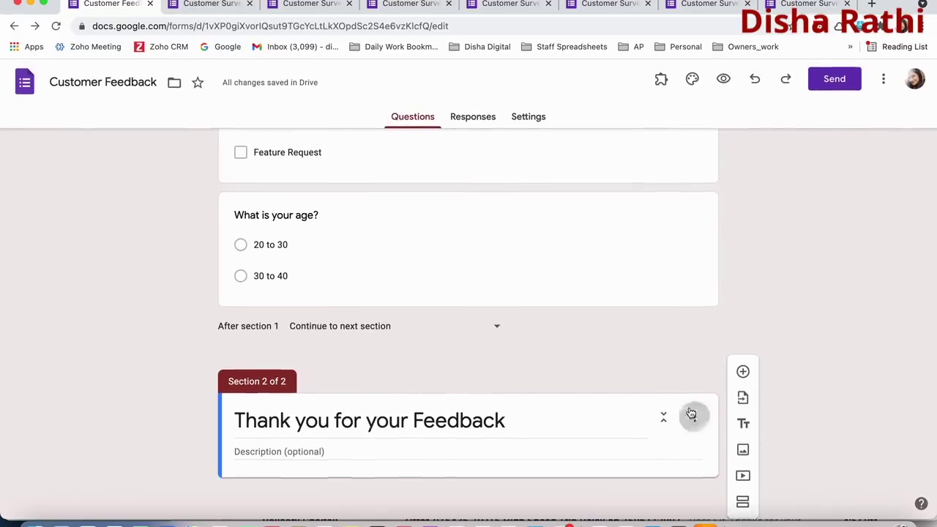
left_click(691, 412)
left_click(715, 465)
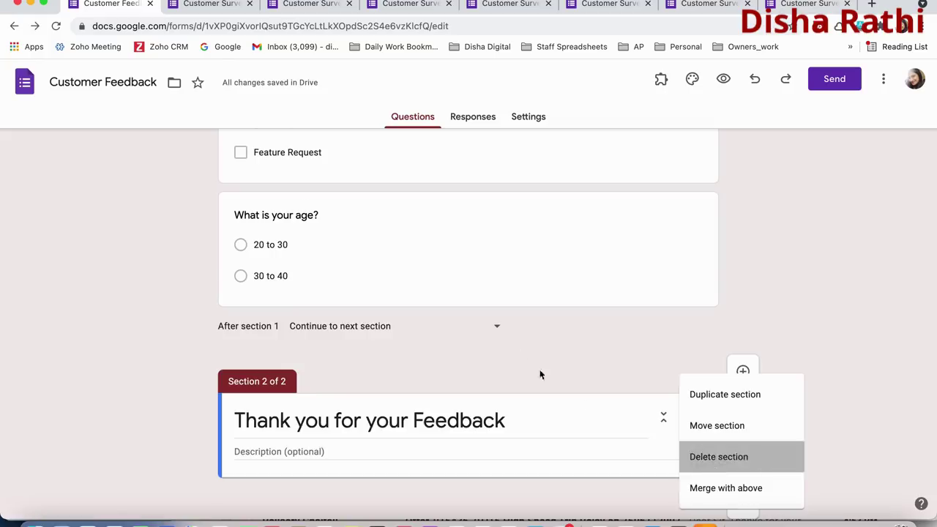
Check the form's responses, look over its questions and return to the responses.
scroll(423, 311, "up", 10)
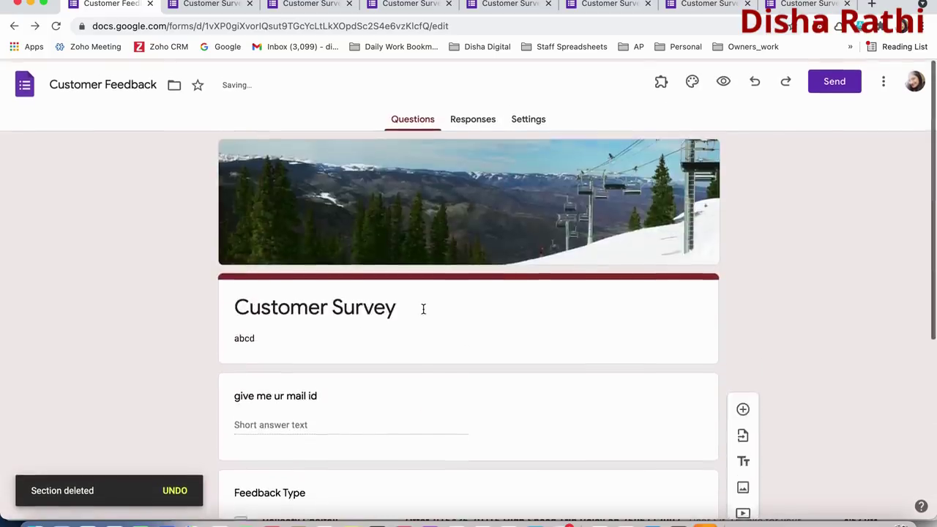
left_click(453, 118)
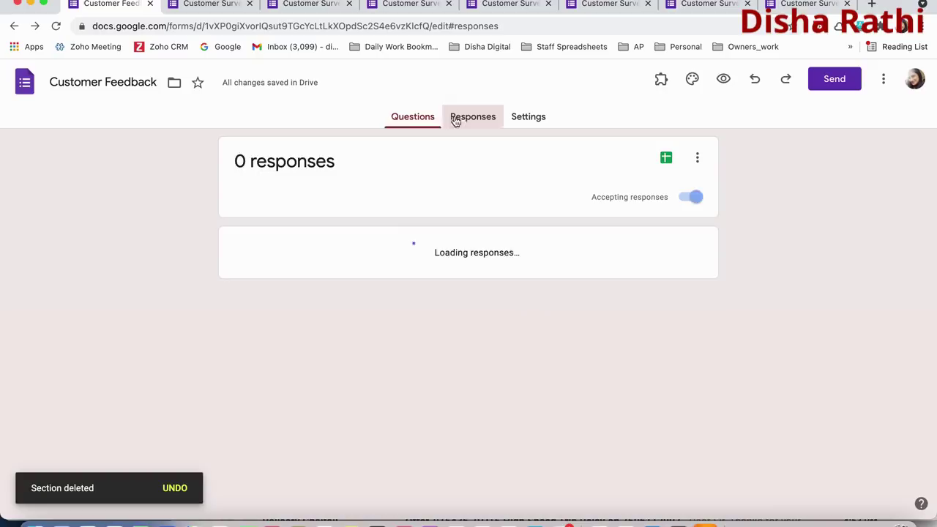
left_click_drag(233, 157, 273, 163)
left_click(341, 173)
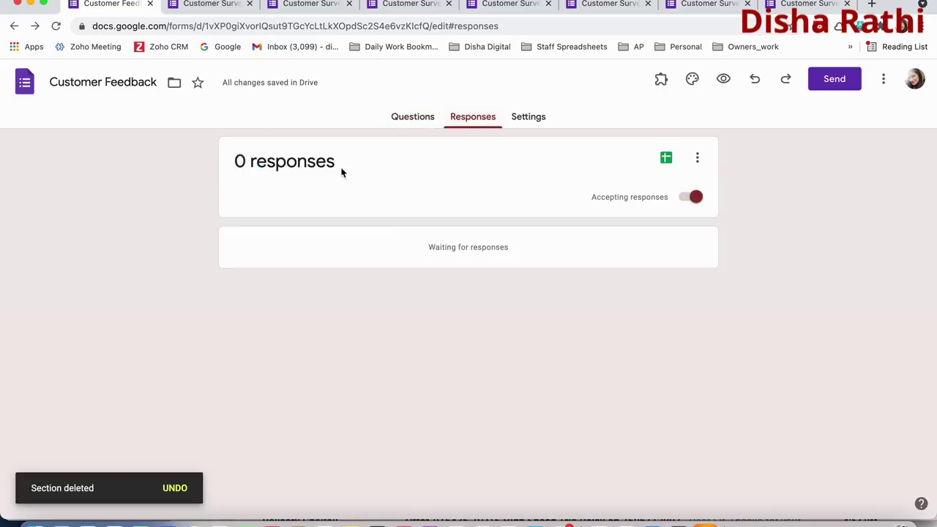
triple_click(234, 161)
left_click(357, 150)
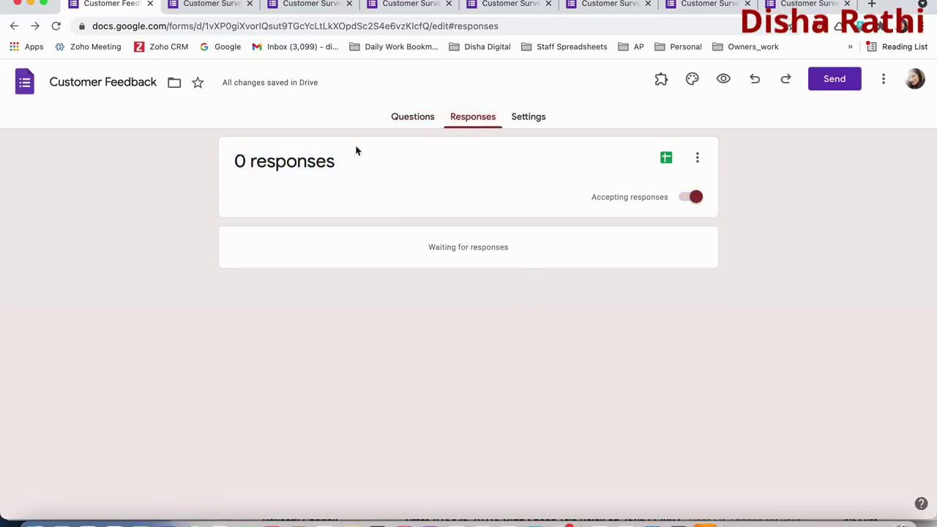
left_click(399, 118)
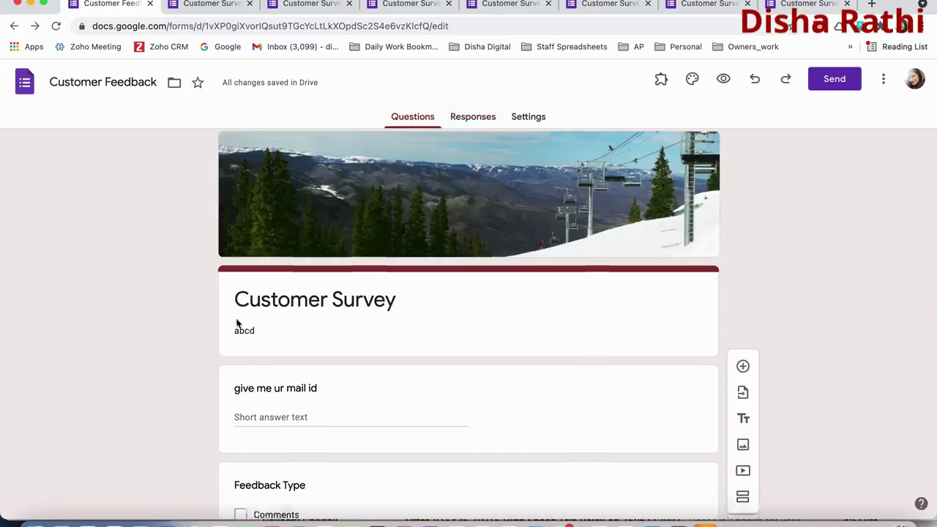
scroll(236, 322, "down", 5)
scroll(237, 325, "up", 5)
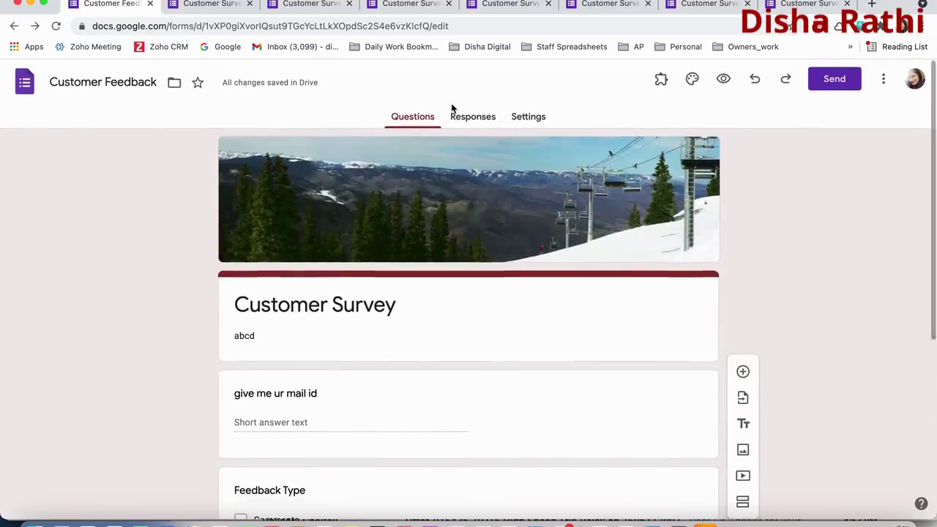
left_click(464, 121)
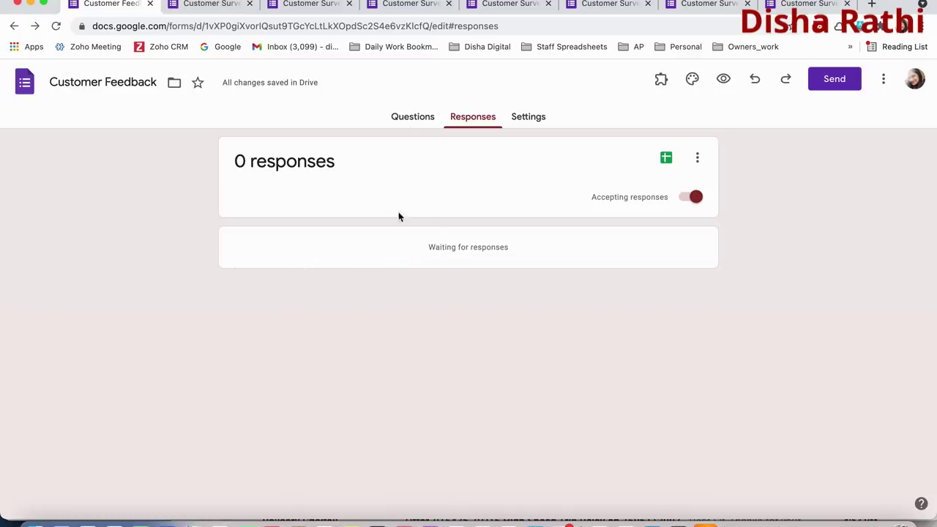
Look through the form's settings, including its quiz, response, presentation and default options, and return to the questions.
left_click(535, 120)
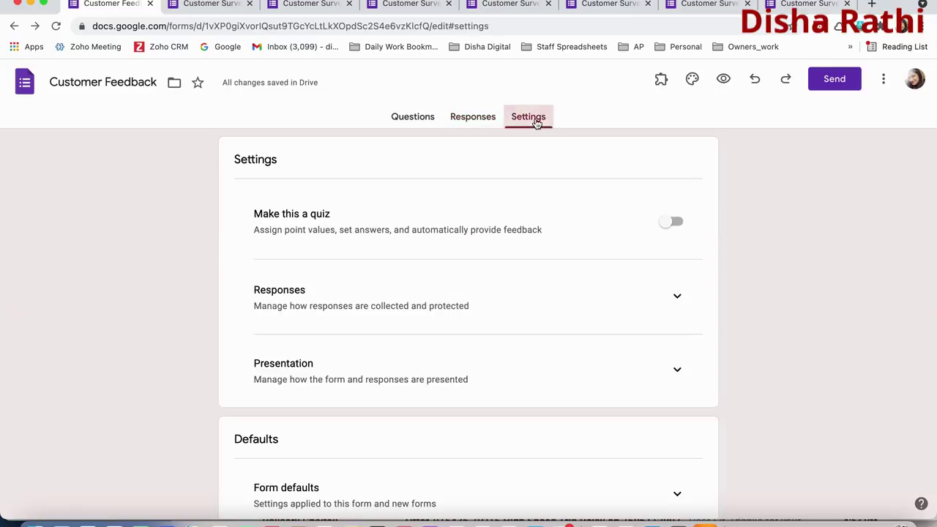
scroll(271, 376, "down", 3)
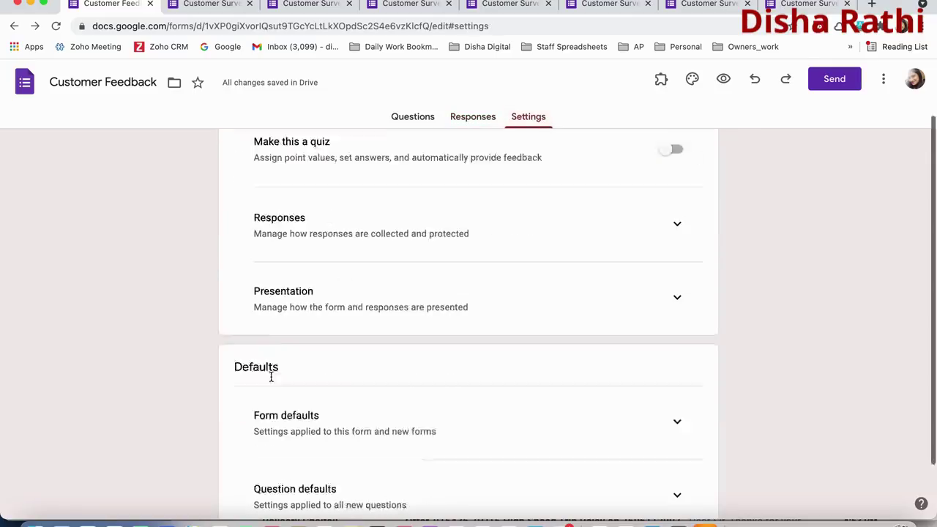
scroll(286, 362, "up", 3)
scroll(290, 374, "up", 1)
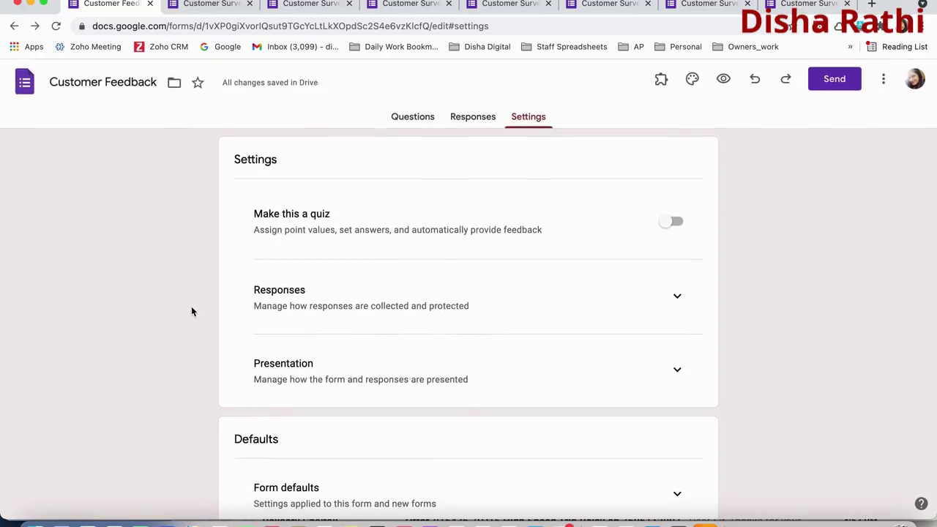
scroll(199, 311, "down", 3)
scroll(198, 310, "up", 3)
left_click(414, 120)
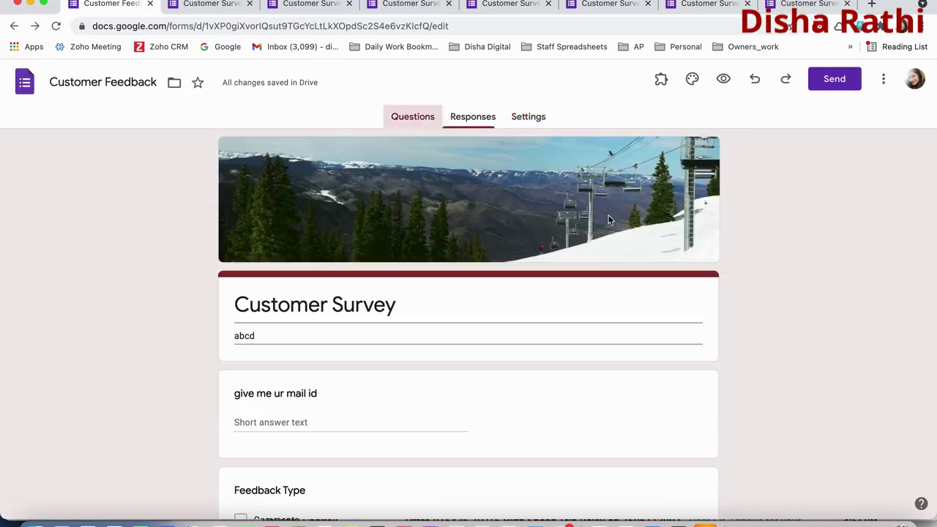
scroll(342, 285, "down", 3)
scroll(342, 285, "up", 5)
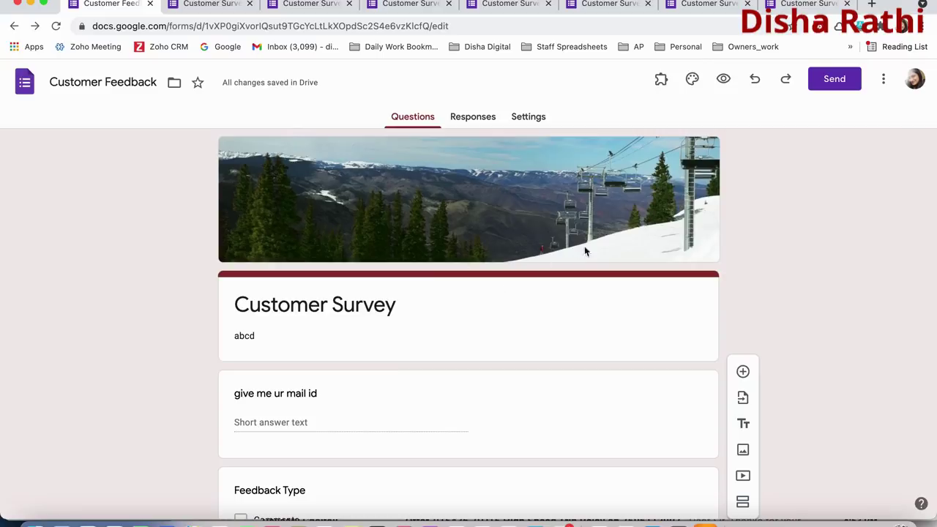
Prepare to send the form by email with email collection enabled, and enter the recipient's email address from the suggestions.
left_click(838, 83)
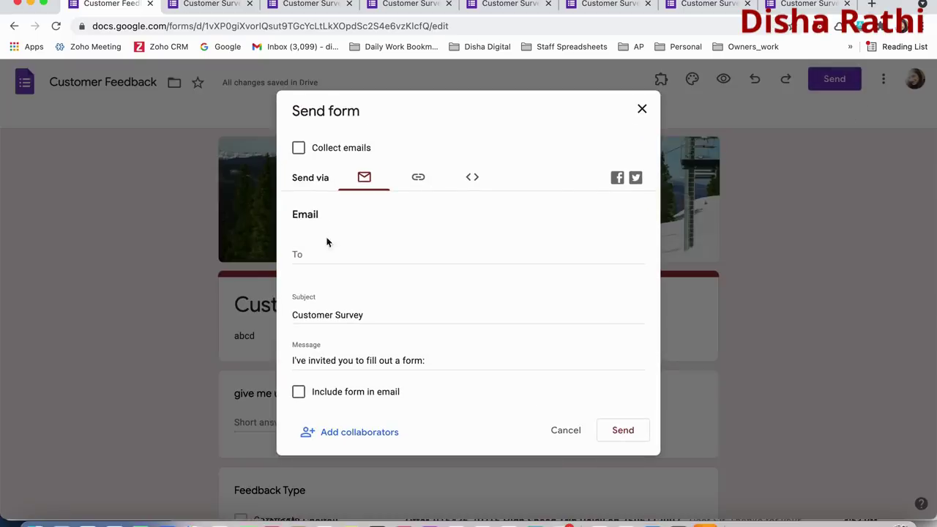
left_click(300, 150)
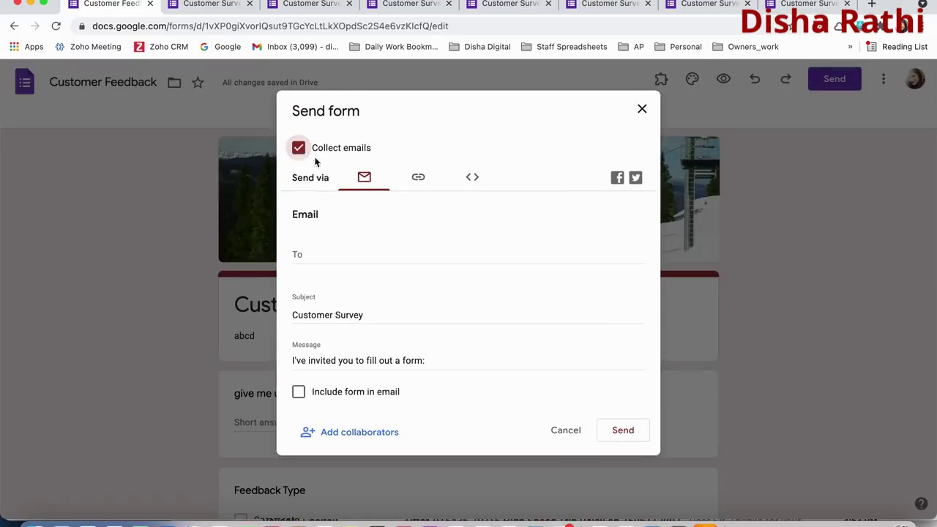
left_click(309, 255)
type("disha")
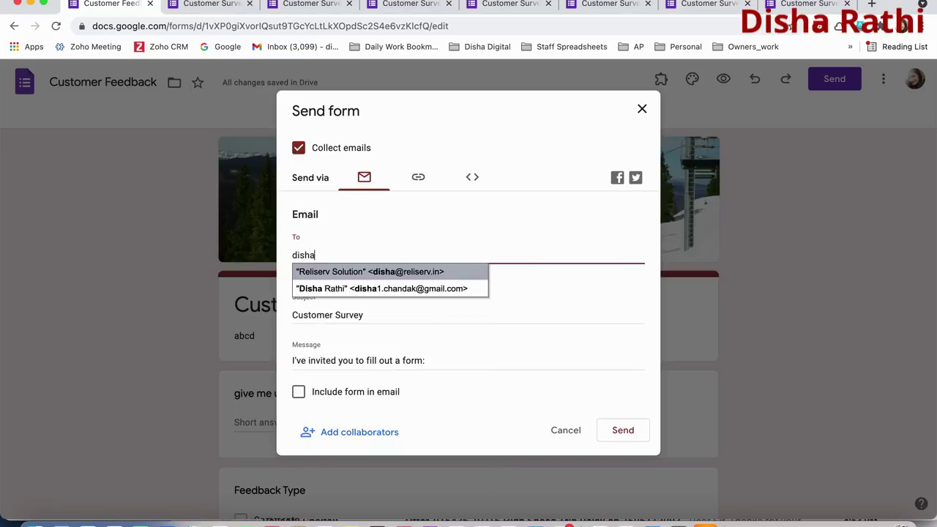
key("Down")
key("Return")
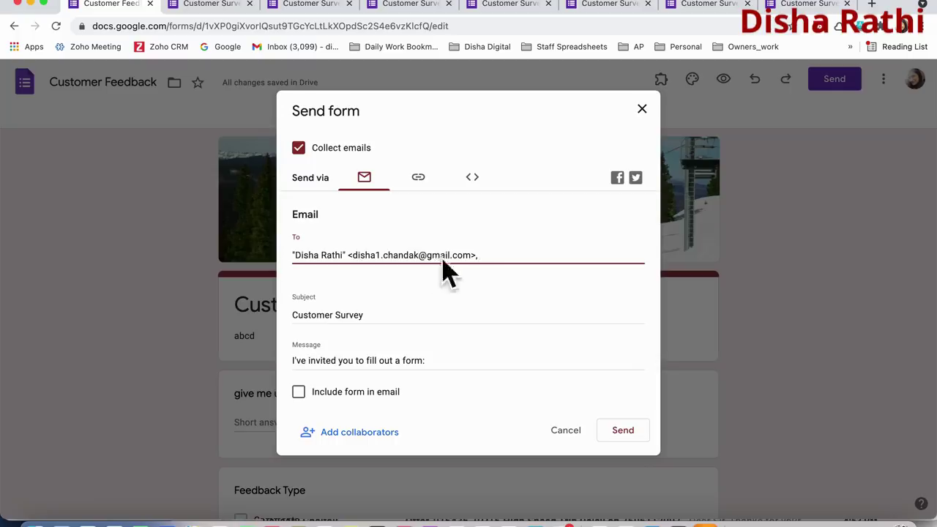
Replace the email's subject with "Kindly fill the form".
double_click(322, 316)
triple_click(349, 313)
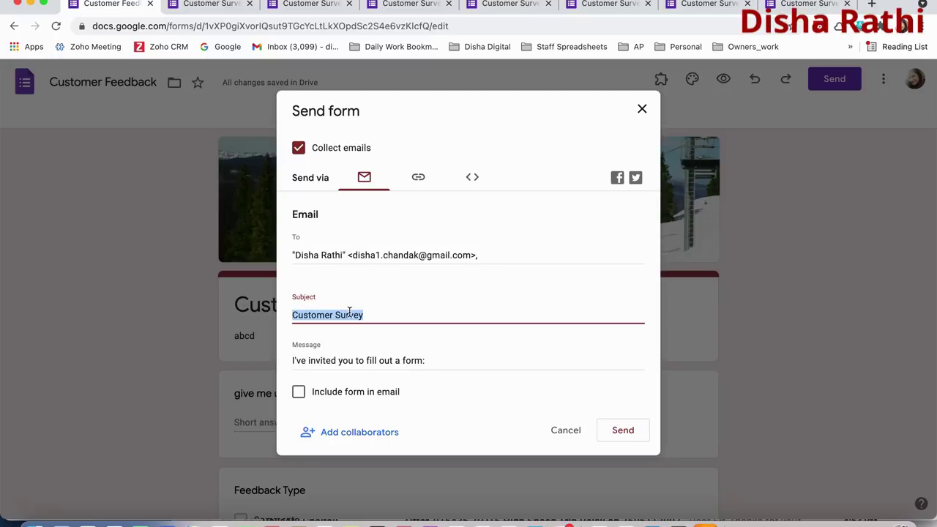
type("Kindly")
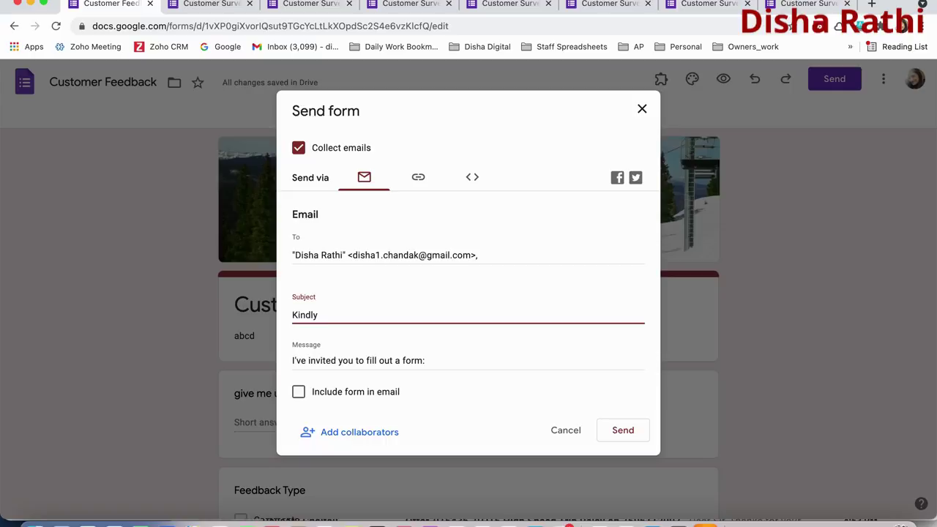
type(" fill thg")
Keep the default message and include the form in the email.
left_click(336, 360)
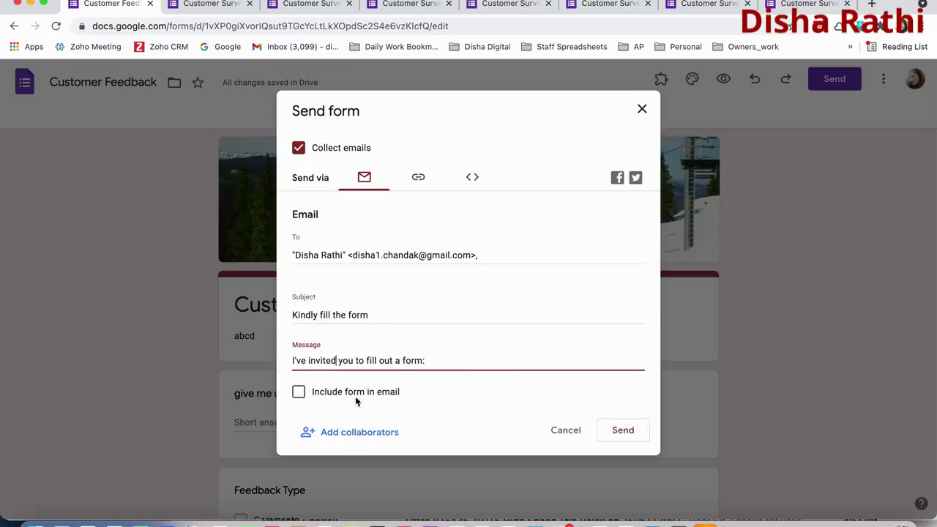
left_click(300, 393)
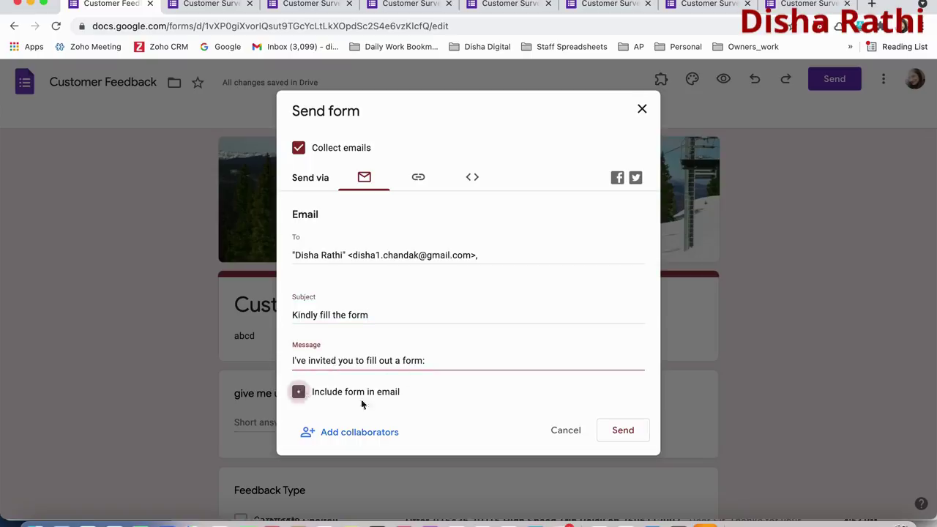
left_click(303, 398)
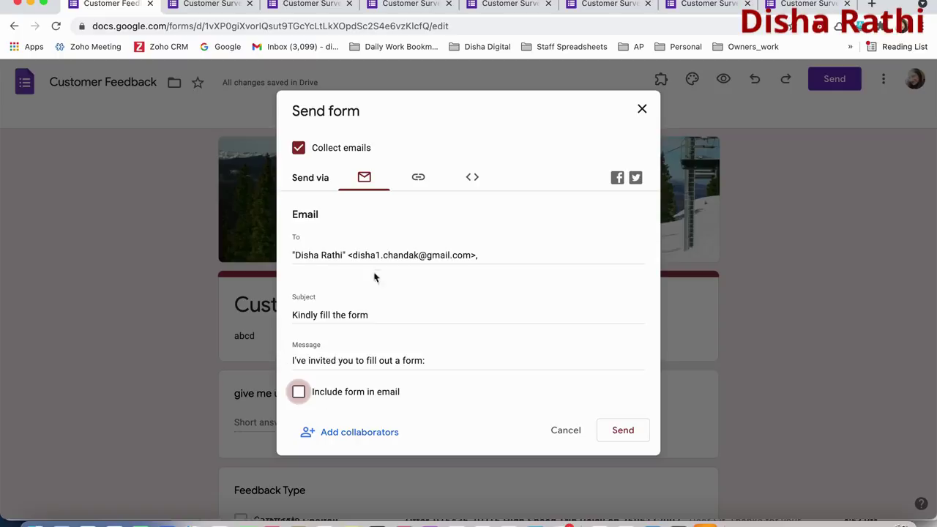
left_click(300, 397)
left_click(351, 391)
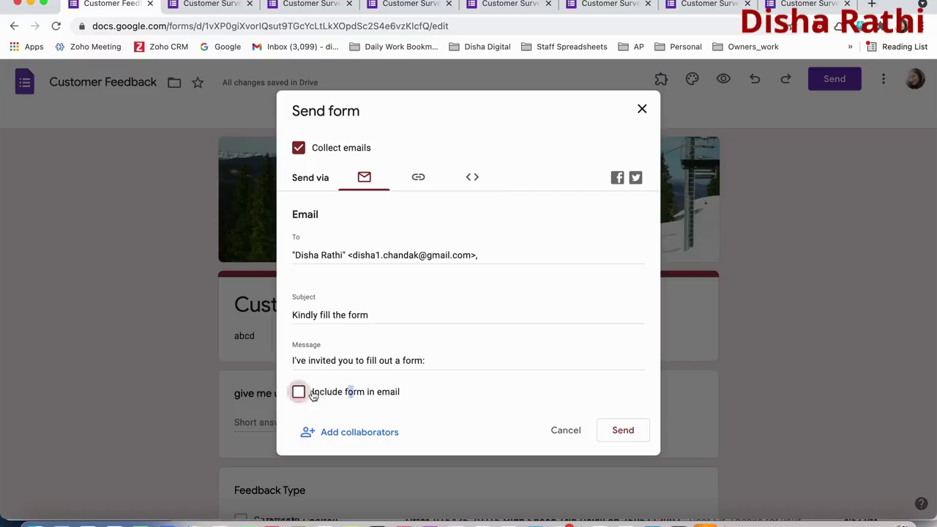
left_click(293, 395)
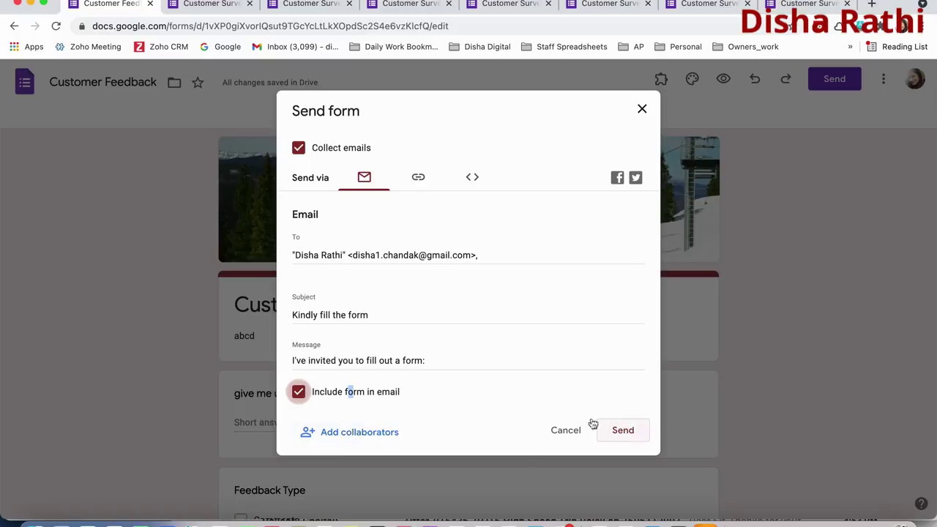
Display the form's share link and shorten its URL.
left_click(419, 178)
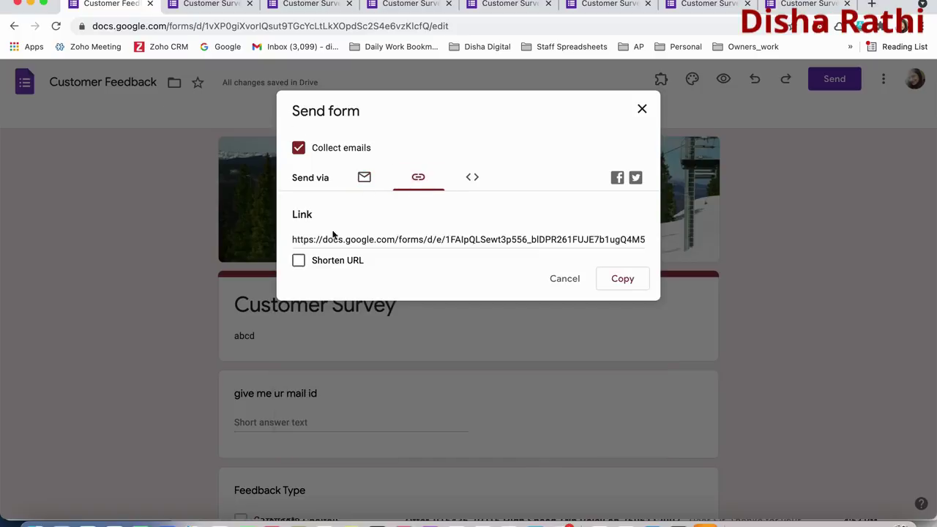
left_click(366, 239)
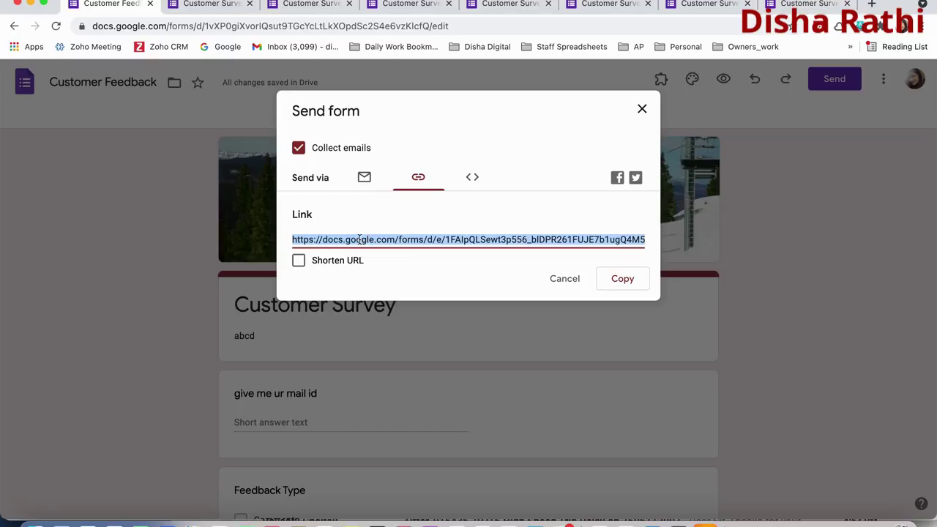
left_click(299, 261)
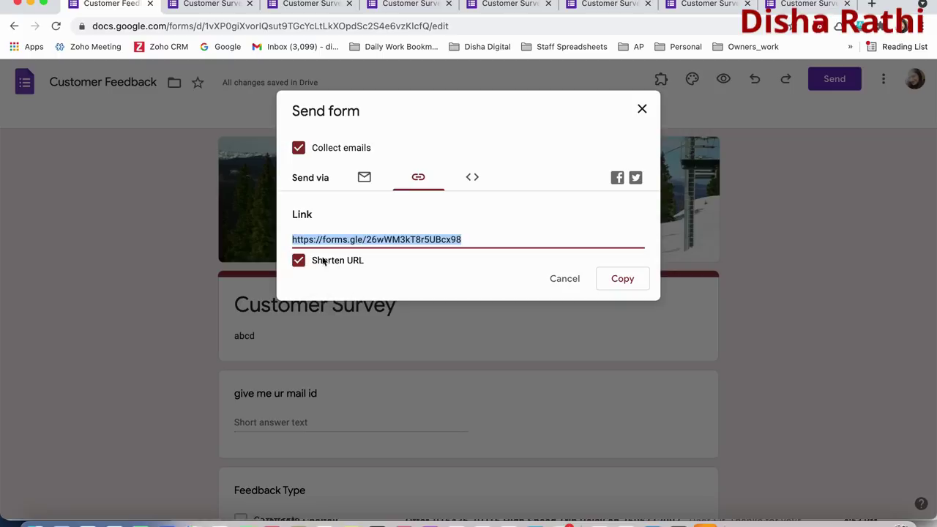
Check the embed HTML option, return to the email option and send the form to the recipient.
left_click(483, 182)
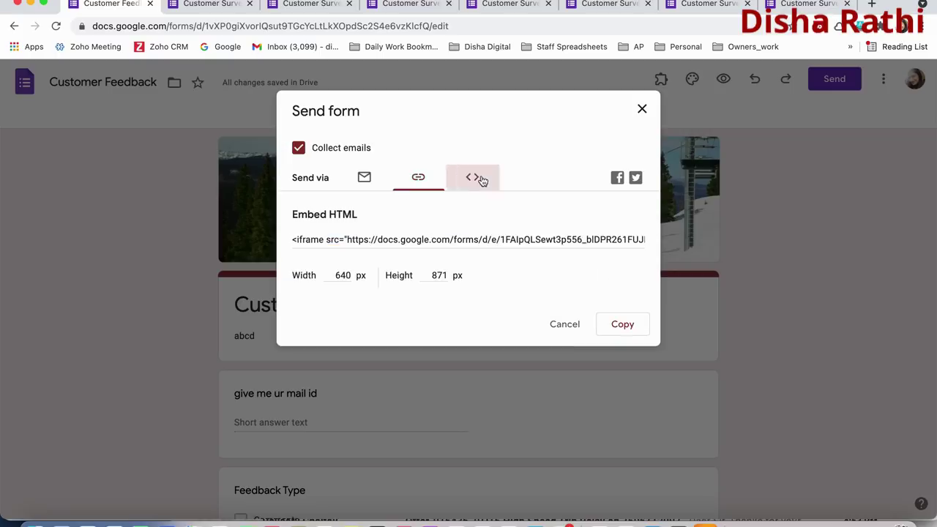
left_click(313, 238)
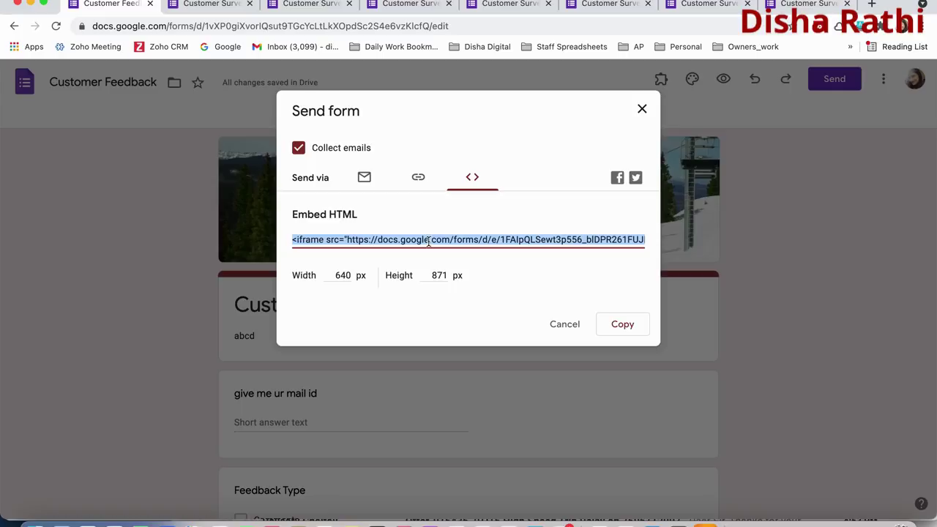
left_click(428, 181)
left_click(365, 179)
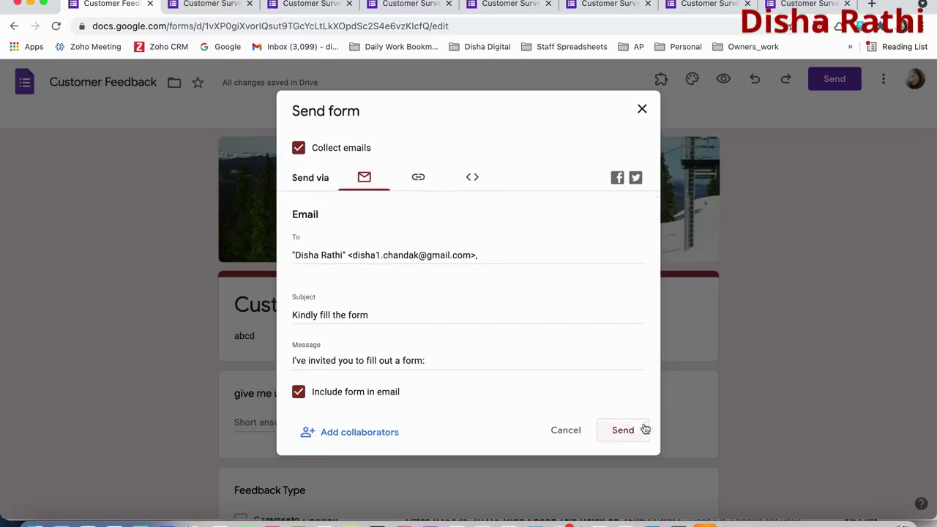
left_click(622, 430)
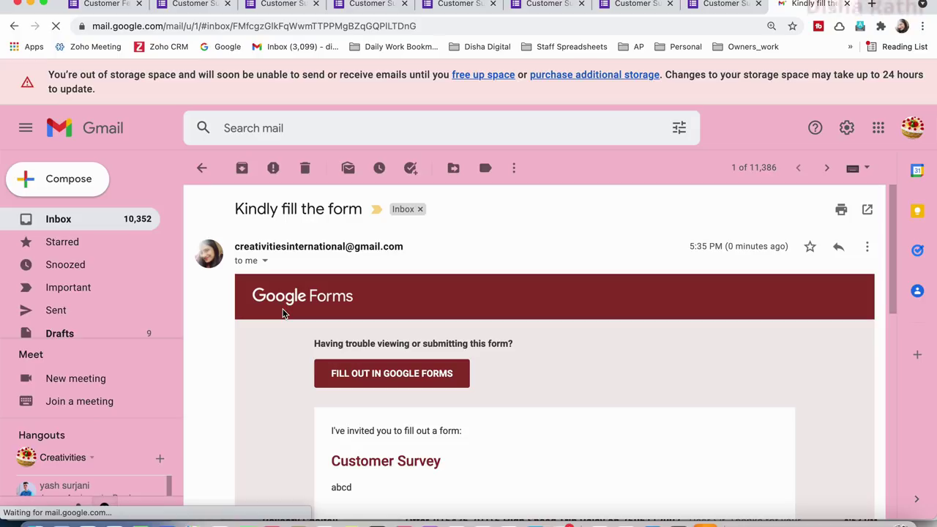
Look through the received "Kindly fill the form" email in Gmail, including its embedded survey questions and footer.
scroll(455, 323, "down", 2)
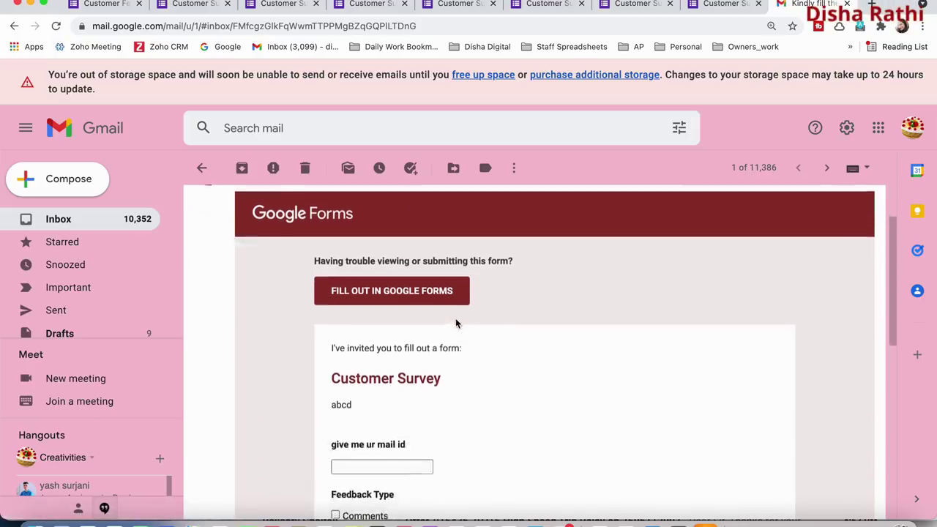
scroll(455, 323, "down", 1)
scroll(456, 318, "down", 8)
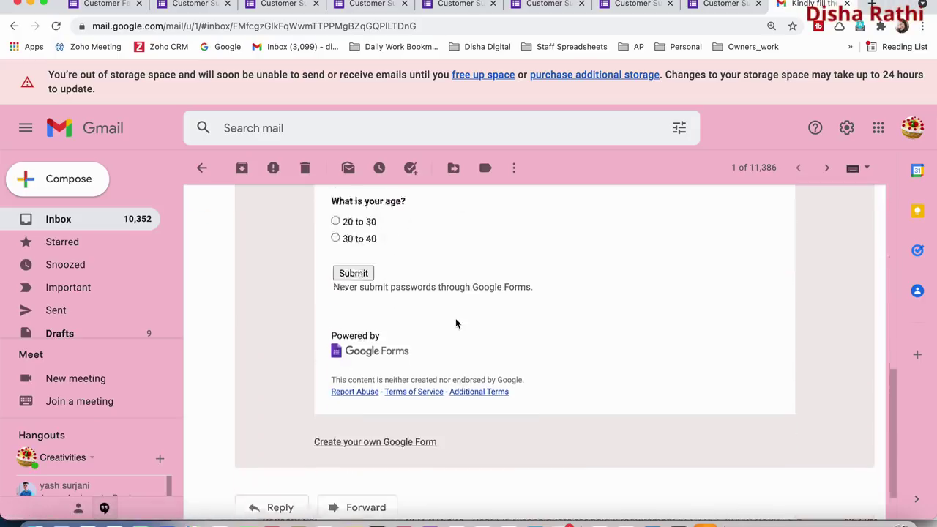
scroll(455, 323, "up", 1)
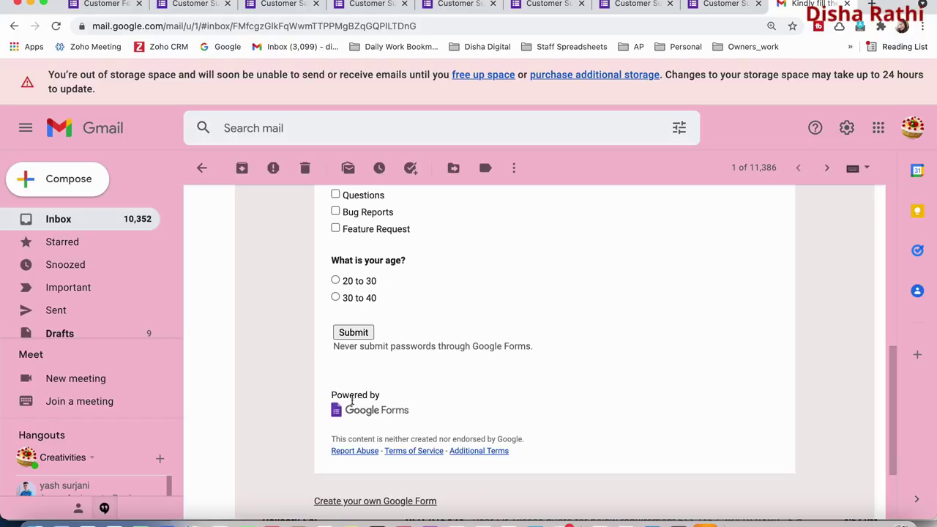
left_click_drag(336, 395, 417, 408)
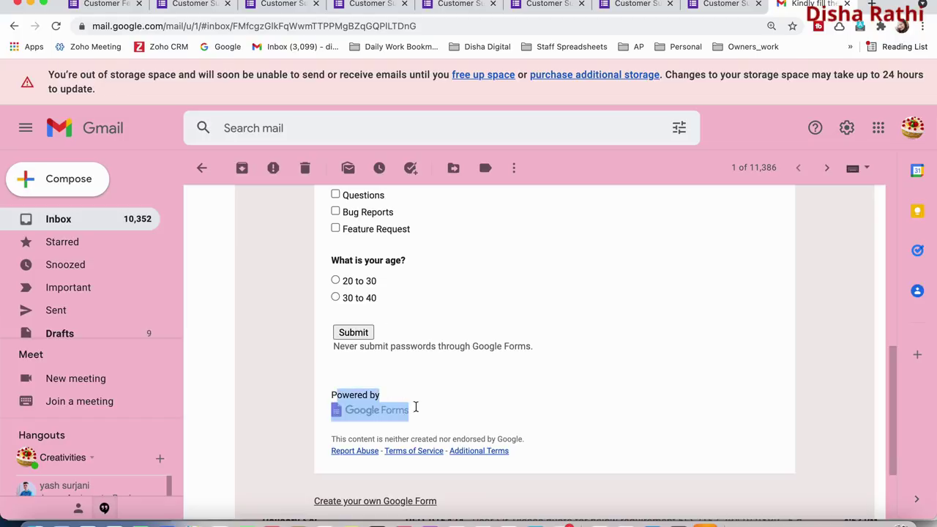
left_click(468, 378)
scroll(335, 408, "down", 3)
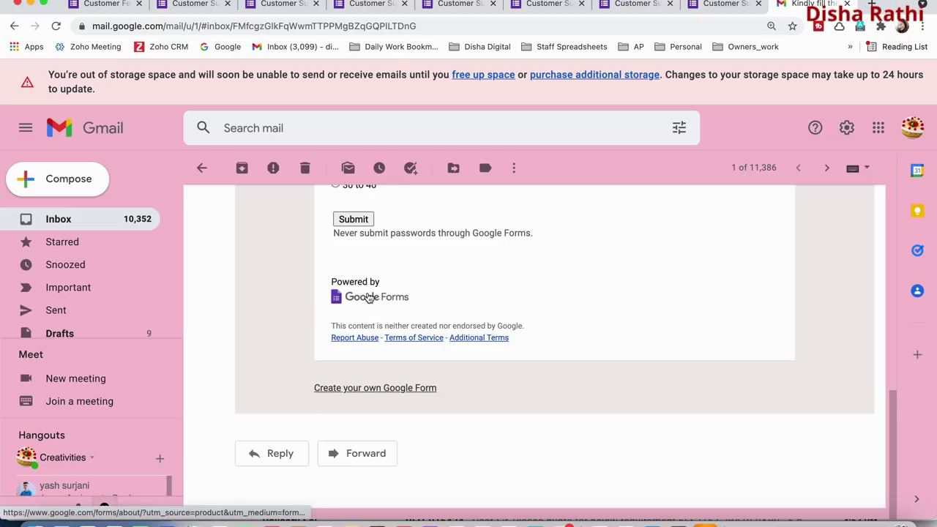
scroll(369, 296, "up", 10)
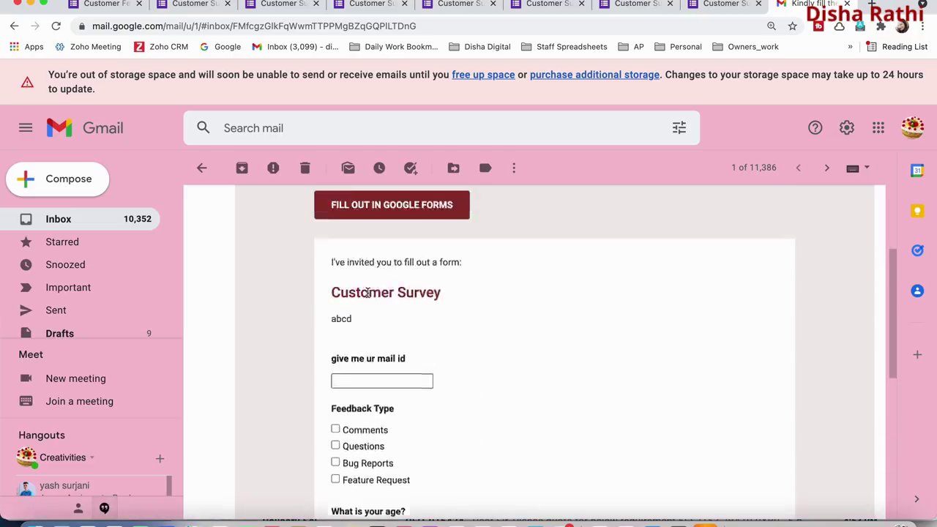
scroll(368, 292, "up", 4)
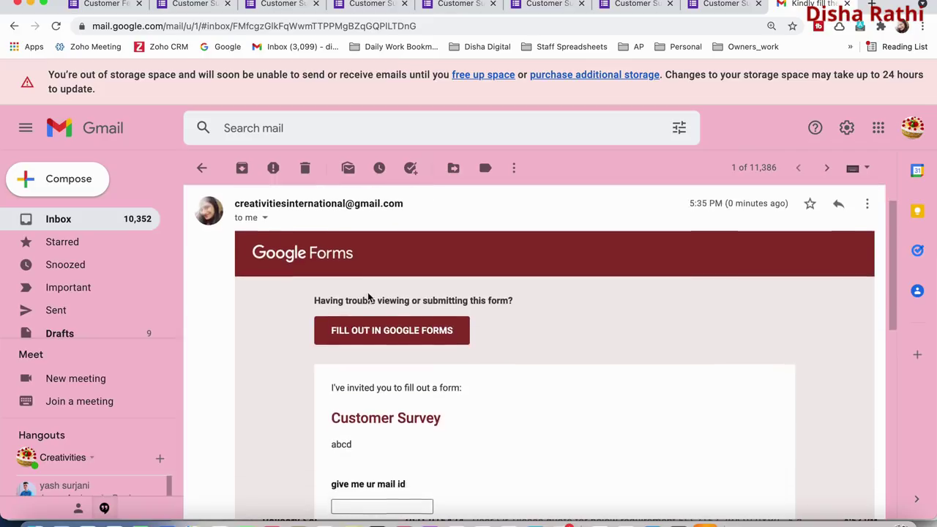
scroll(368, 296, "down", 3)
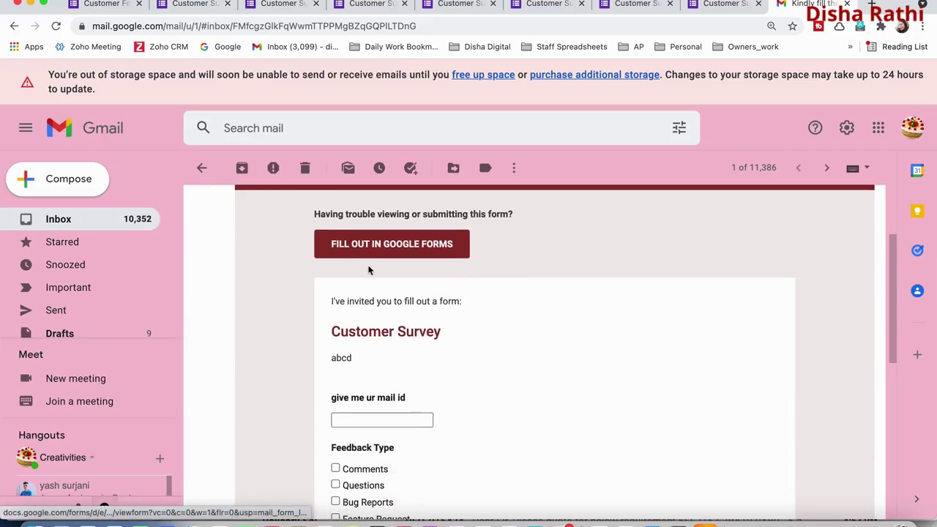
scroll(403, 296, "up", 4)
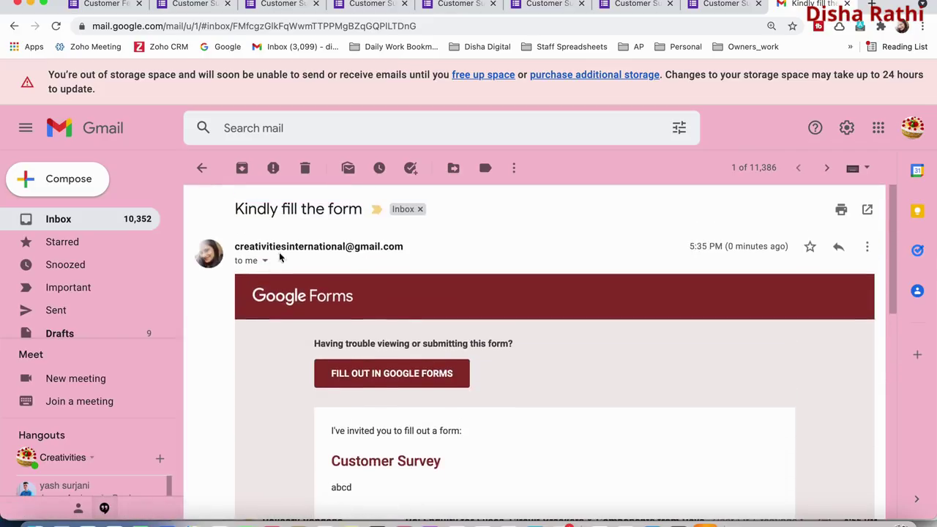
scroll(382, 398, "down", 15)
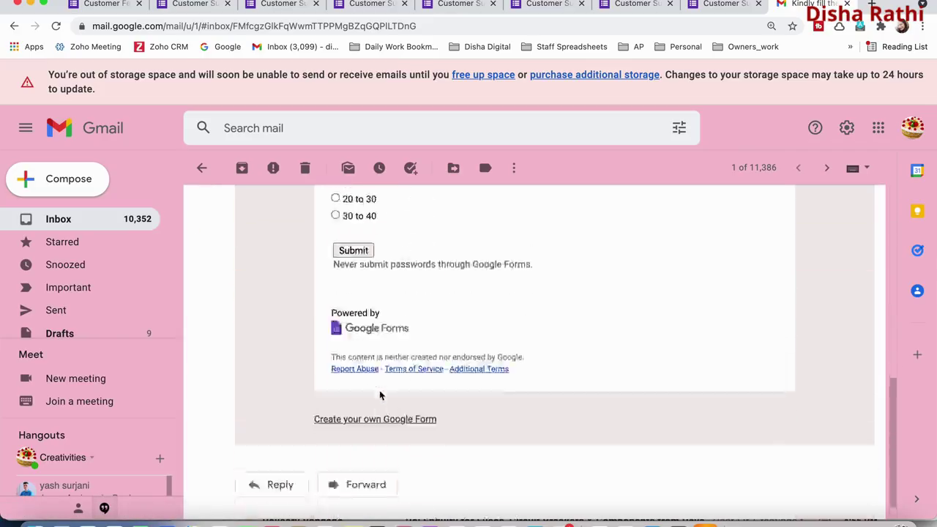
scroll(291, 353, "up", 15)
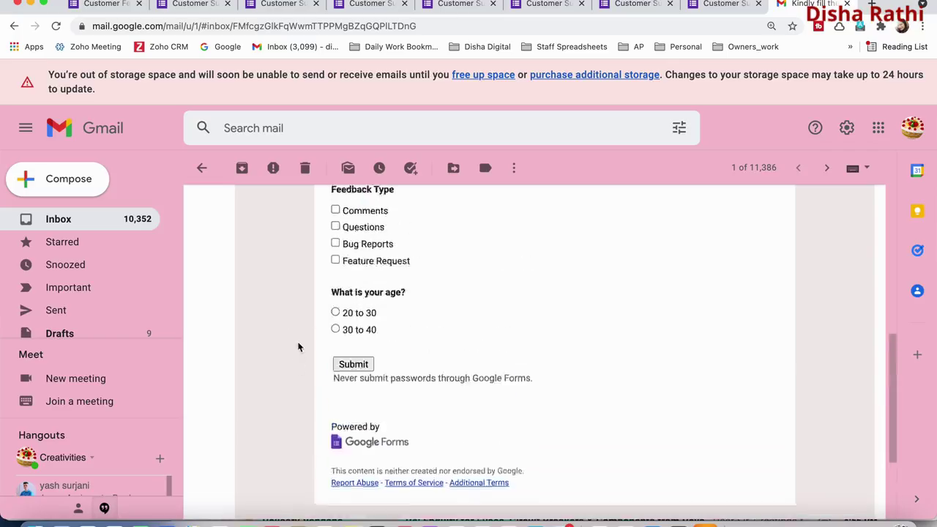
scroll(350, 295, "up", 2)
scroll(356, 374, "down", 6)
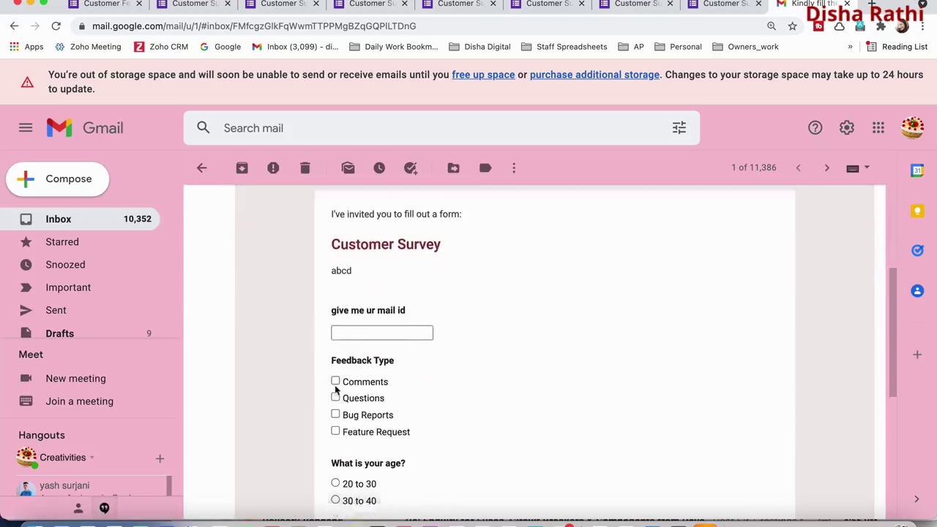
scroll(337, 388, "up", 3)
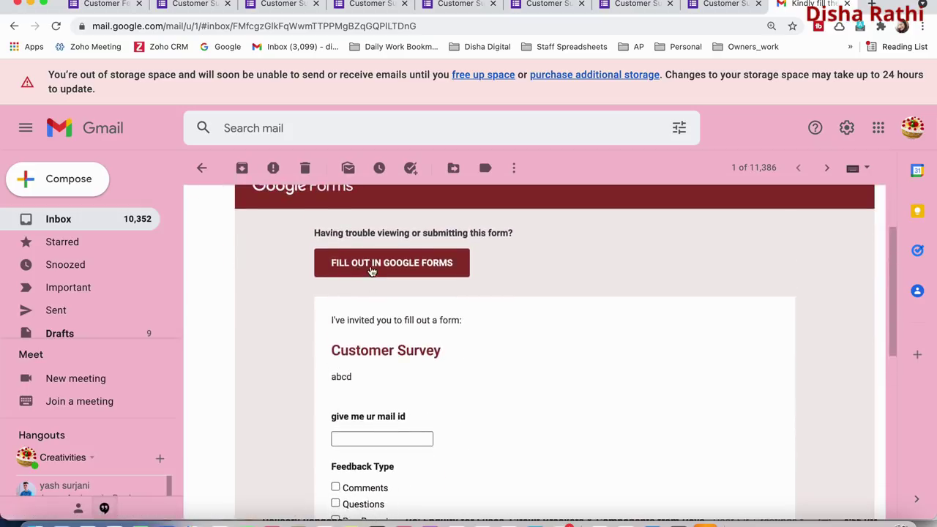
Open the survey in Google Forms from the invitation and fill in the respondent's email address from the suggestions.
left_click(371, 269)
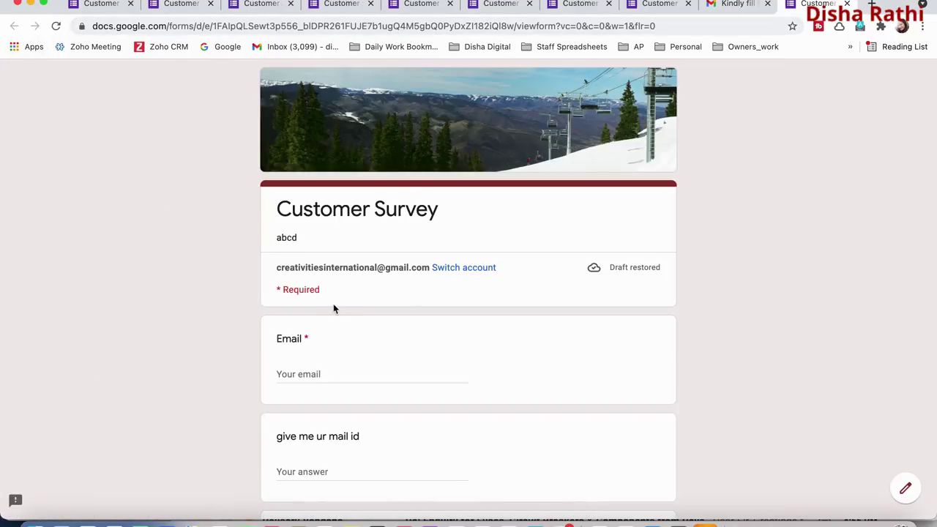
scroll(333, 308, "down", 10)
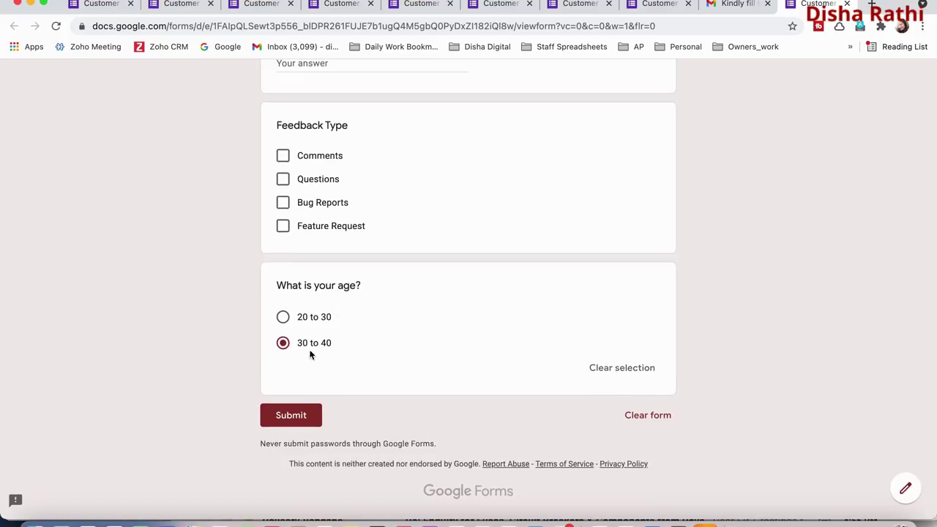
scroll(309, 354, "up", 5)
left_click(311, 271)
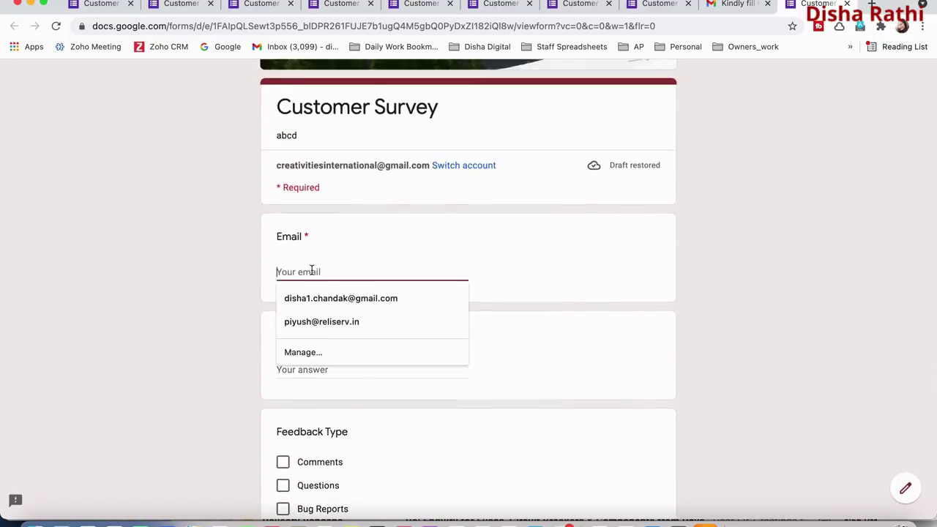
left_click(339, 298)
Select Comments as the feedback type and submit the survey response.
scroll(383, 383, "down", 3)
left_click(291, 310)
scroll(690, 389, "down", 3)
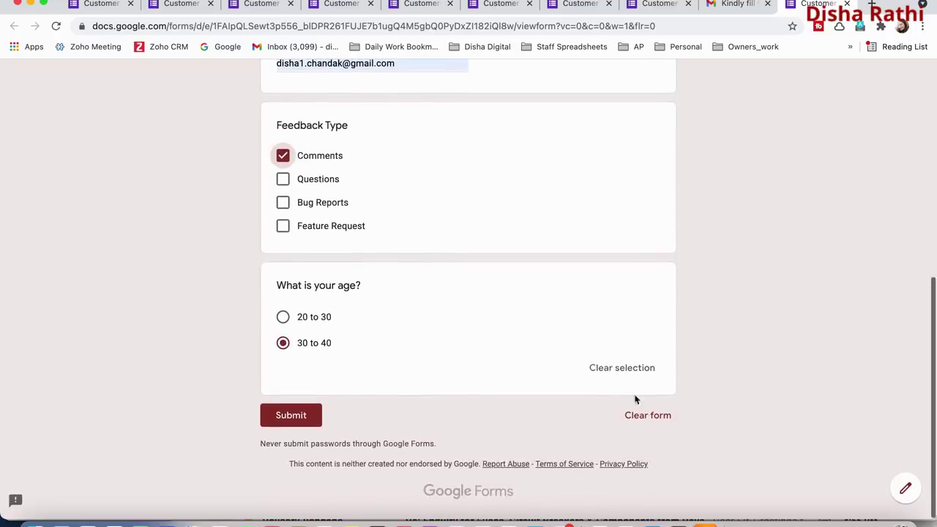
left_click(281, 415)
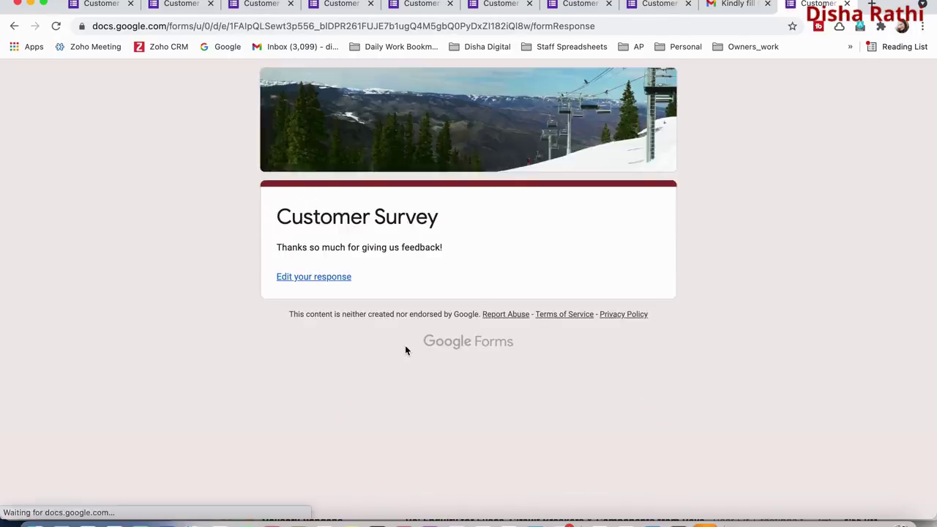
Close the submitted survey page and return to the Customer Feedback form in the Google Forms editor.
left_click(847, 3)
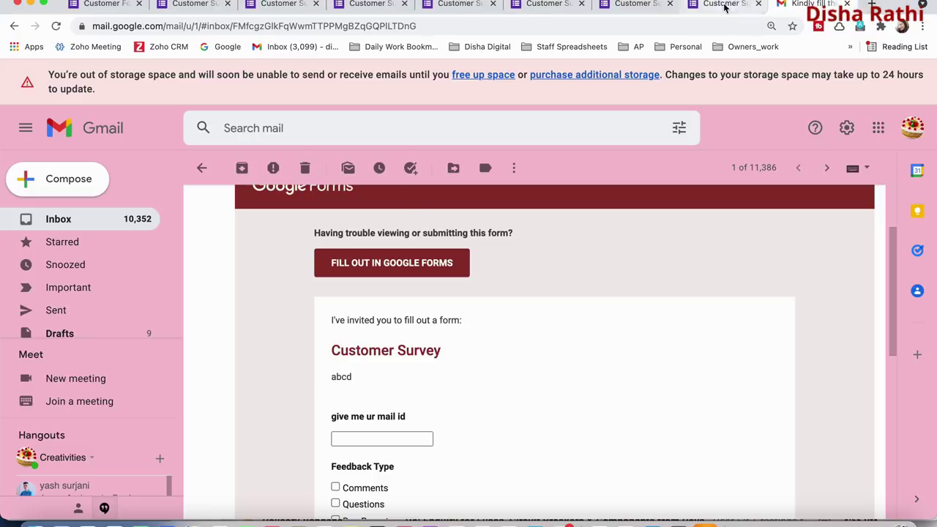
left_click(723, 3)
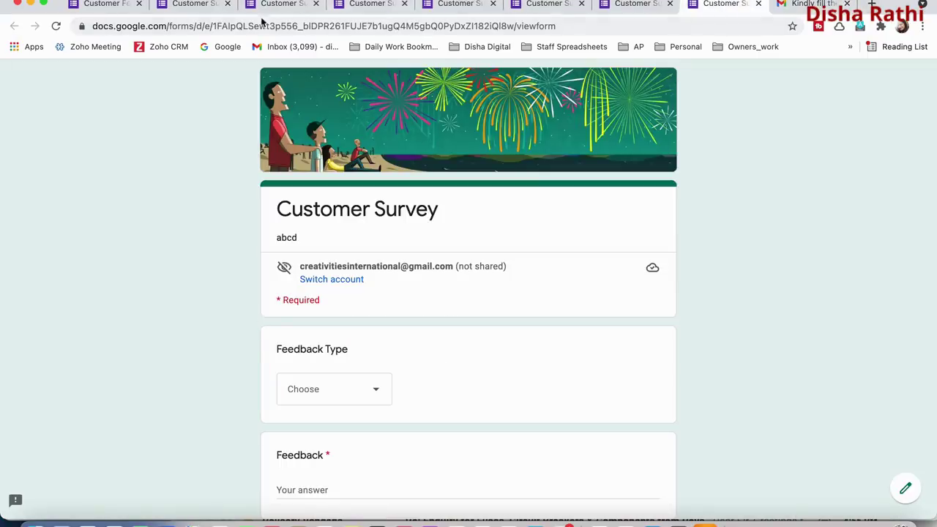
left_click(145, 13)
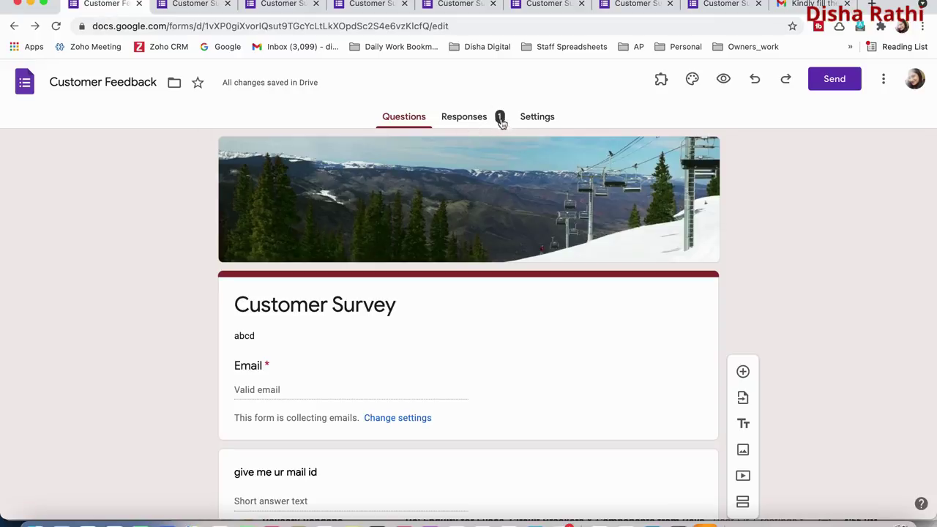
Review the Customer Feedback form's response summary, including the respondent's email, the feedback type chart and the age chart.
left_click(464, 117)
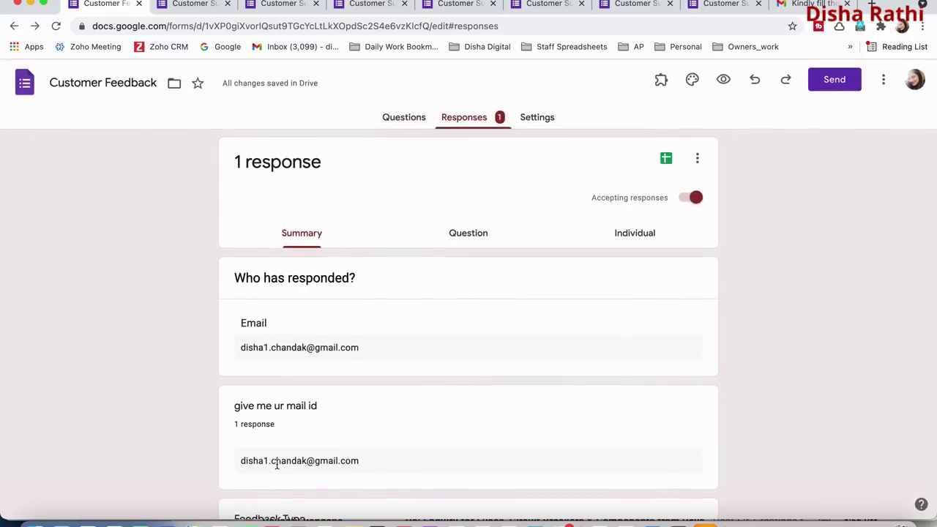
scroll(211, 413, "down", 5)
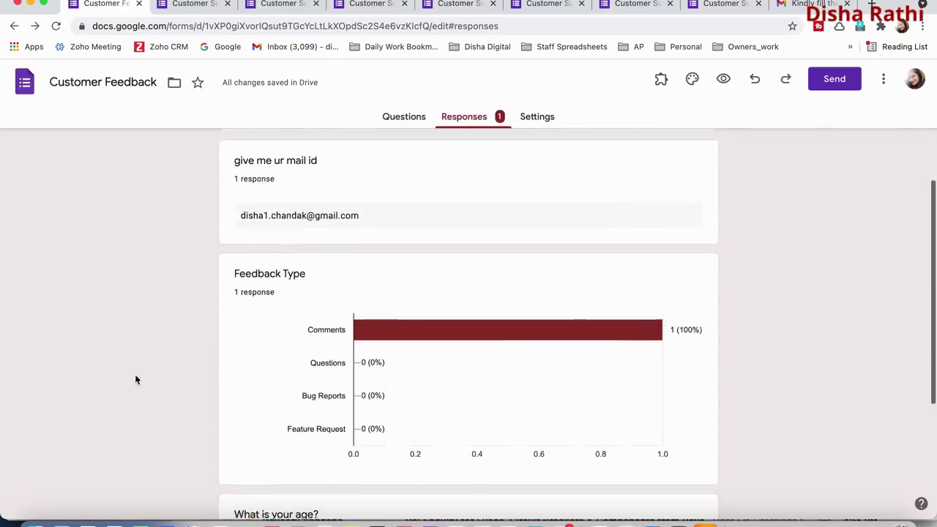
scroll(231, 374, "down", 3)
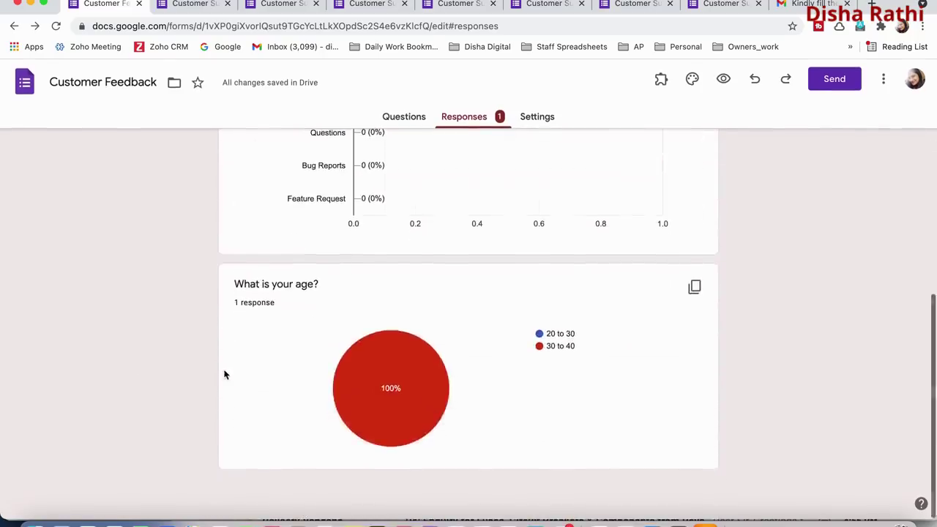
mouse_move(407, 409)
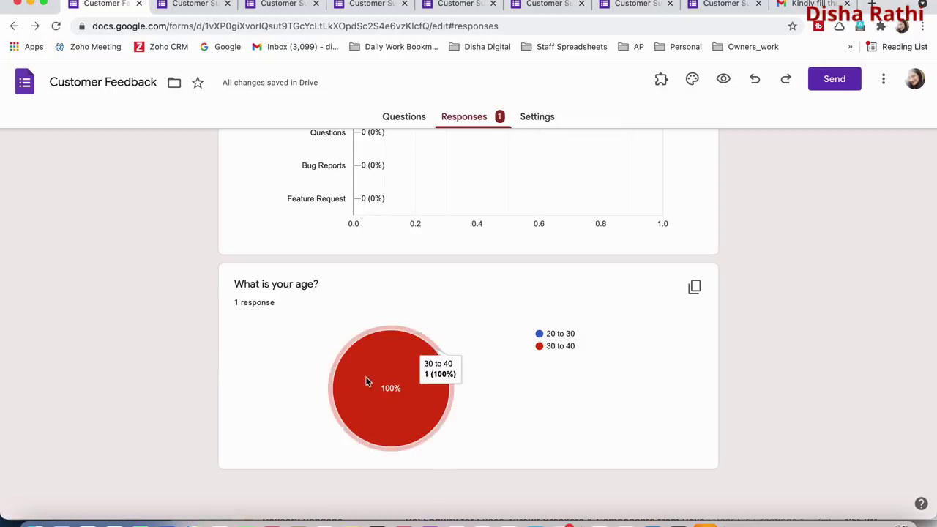
scroll(369, 382, "up", 2)
scroll(370, 381, "up", 5)
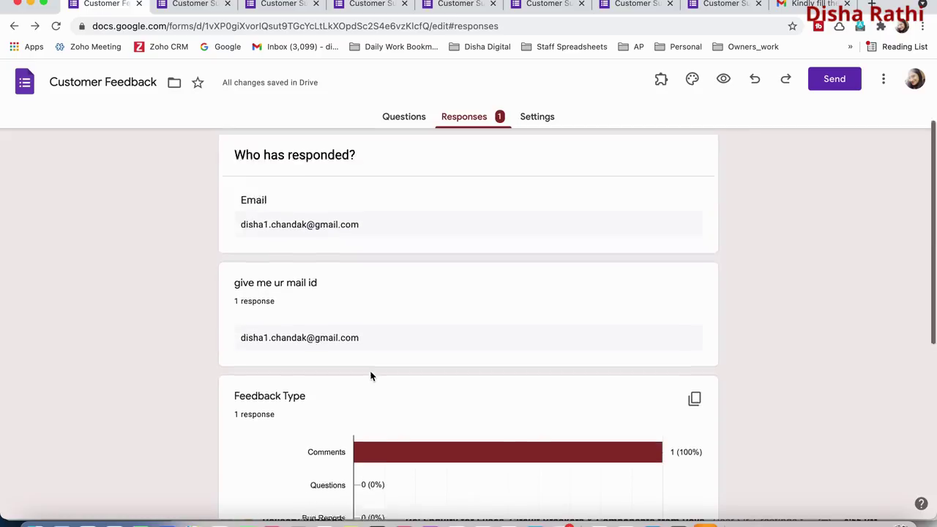
scroll(371, 374, "down", 5)
scroll(289, 341, "down", 3)
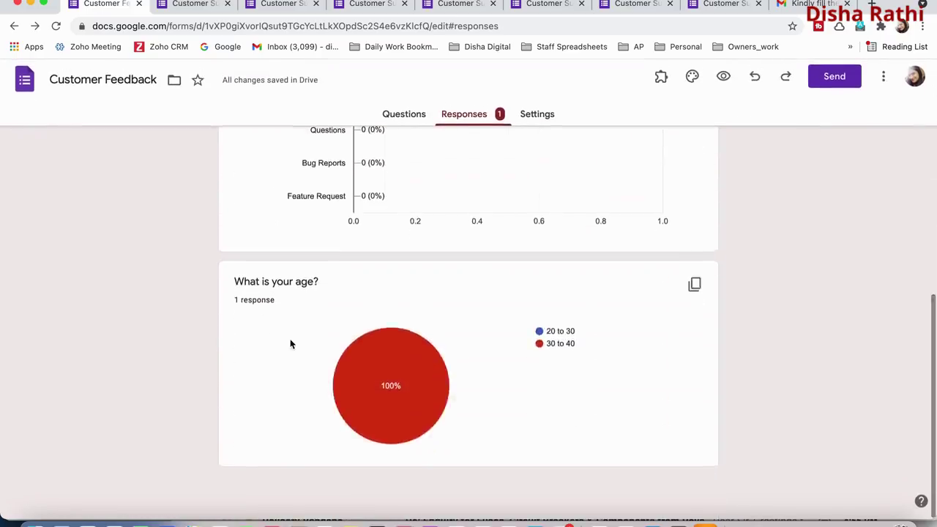
scroll(286, 341, "up", 7)
scroll(316, 350, "down", 1)
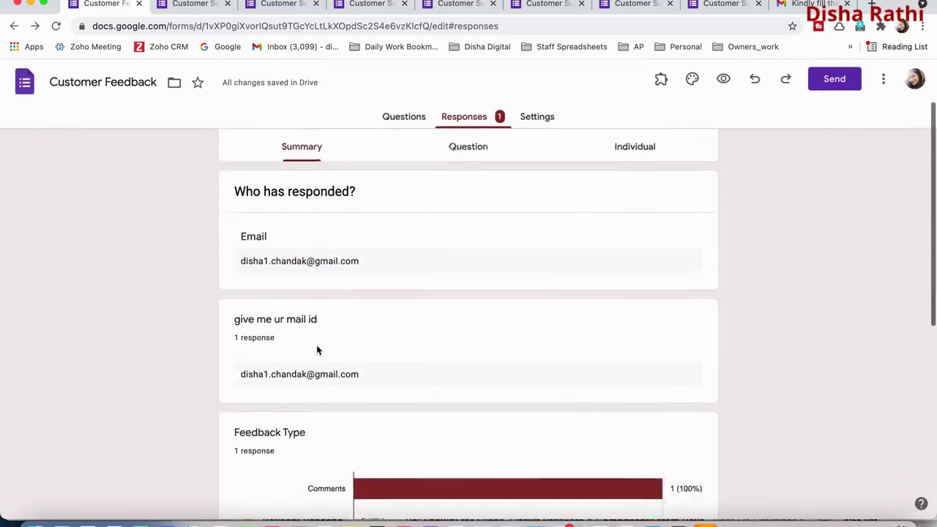
scroll(318, 349, "up", 3)
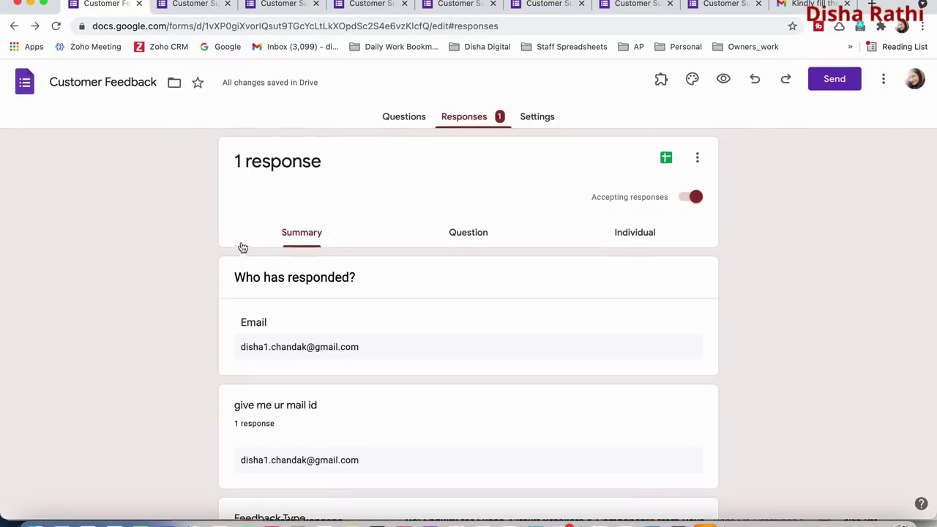
scroll(243, 248, "down", 1)
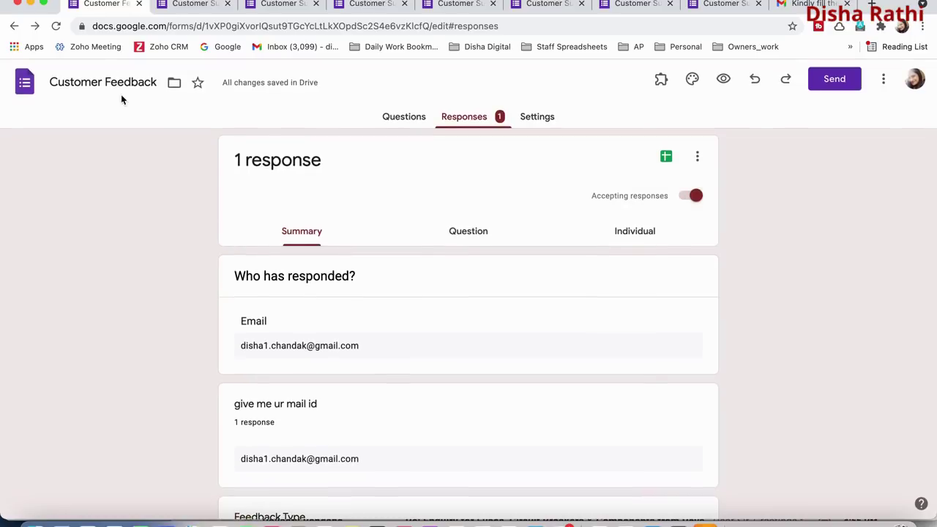
Go to the Google Forms home page at docs.google.com/forms/ and create a blank form.
left_click(190, 8)
left_click(88, 6)
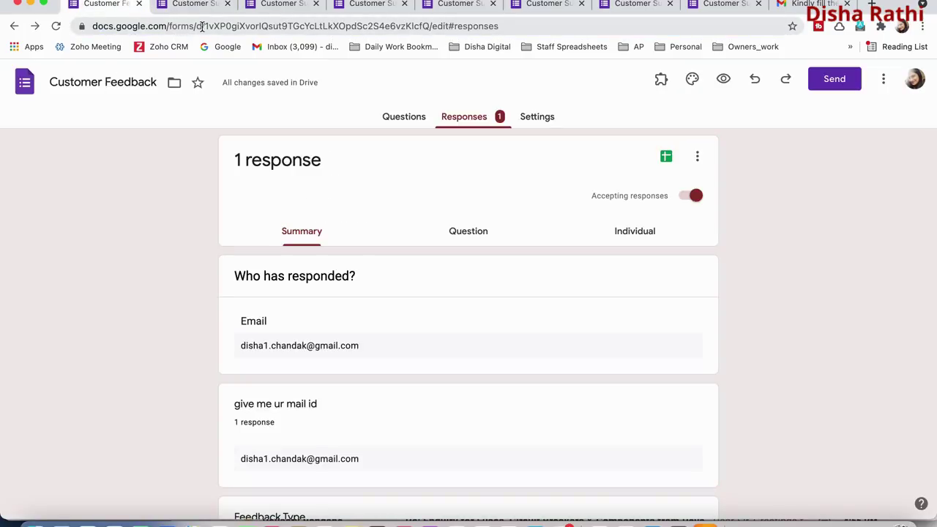
left_click_drag(198, 28, 933, 33)
key("BackSpace")
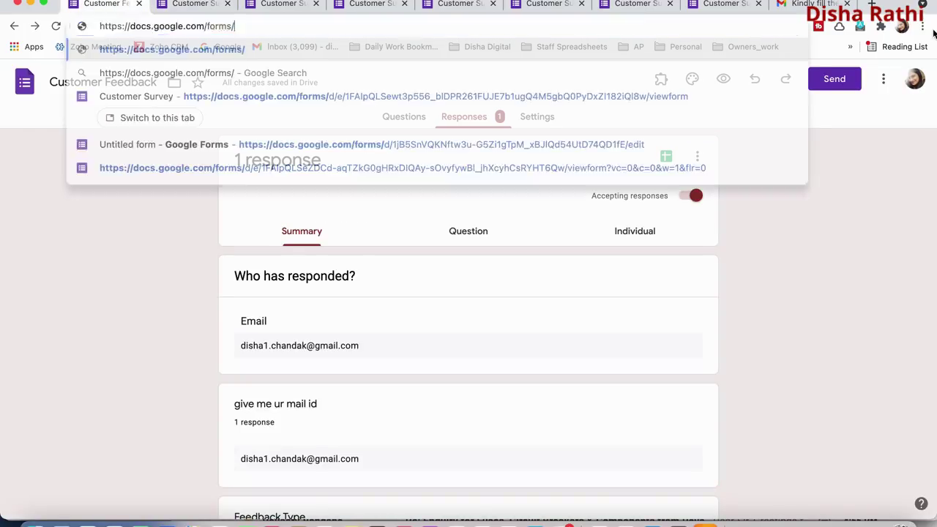
key("Return")
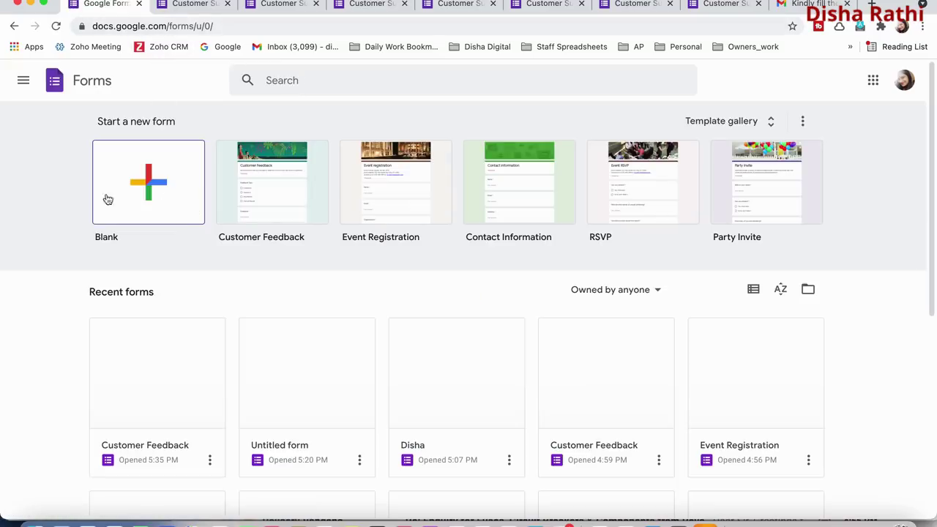
left_click(139, 194)
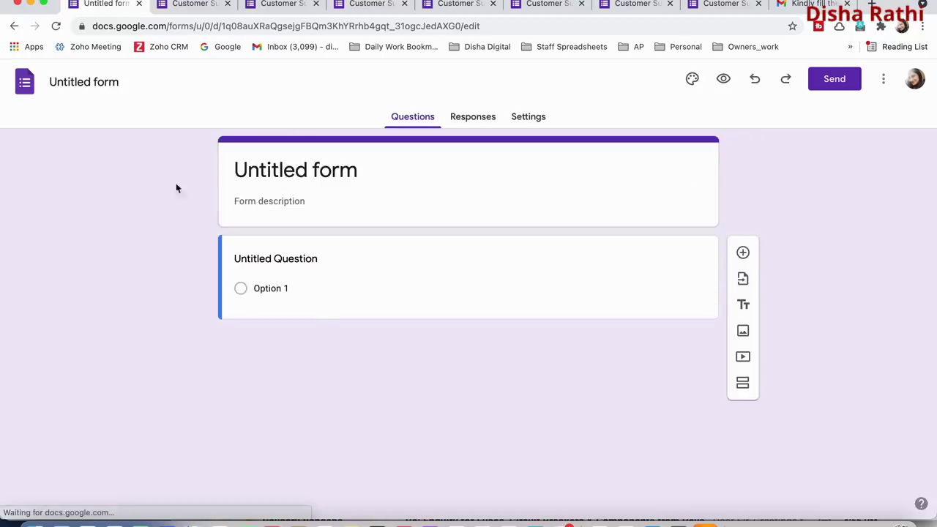
Name the blank form with the owner's first name followed by "Test Form" and apply that name as its heading.
left_click(95, 83)
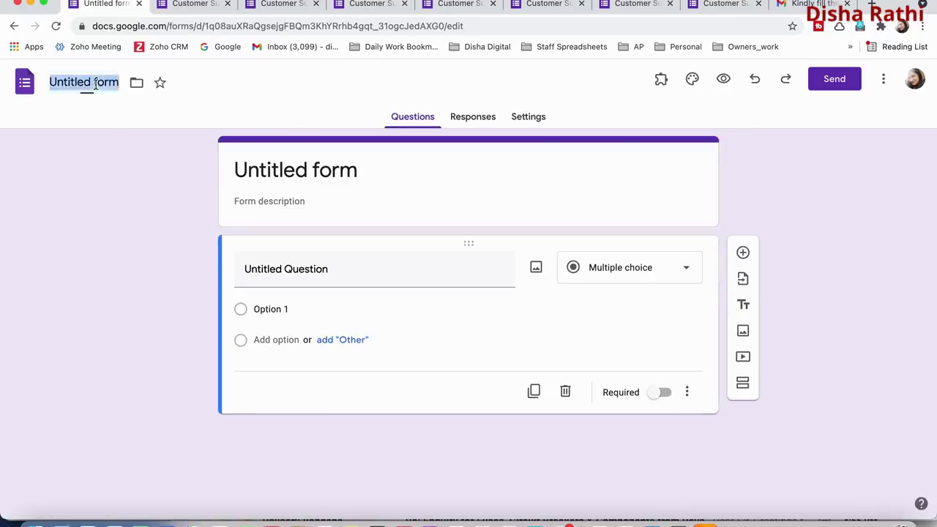
type("Dis")
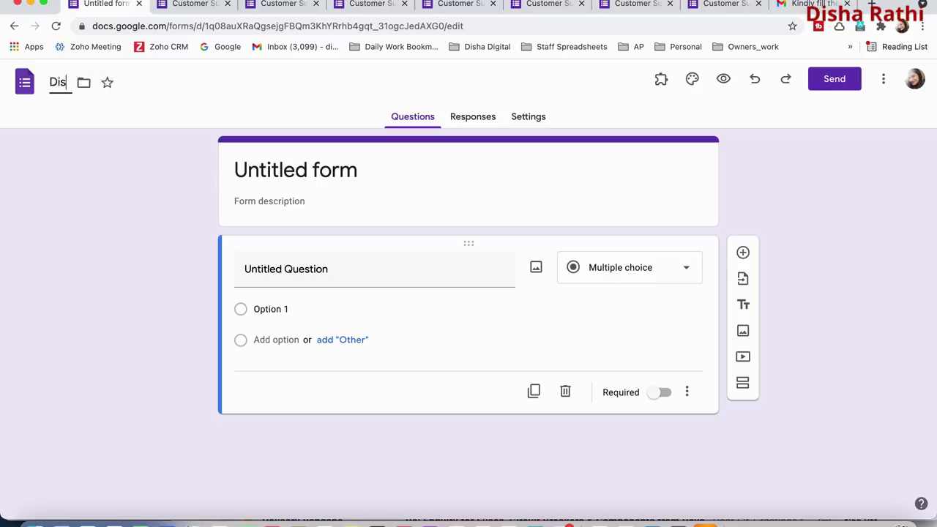
type("ha Test Form")
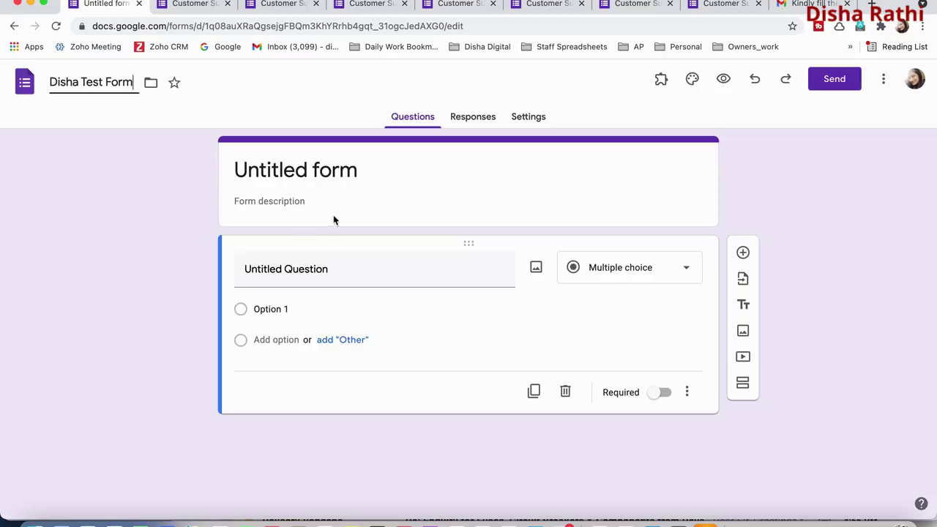
left_click(296, 174)
left_click(308, 201)
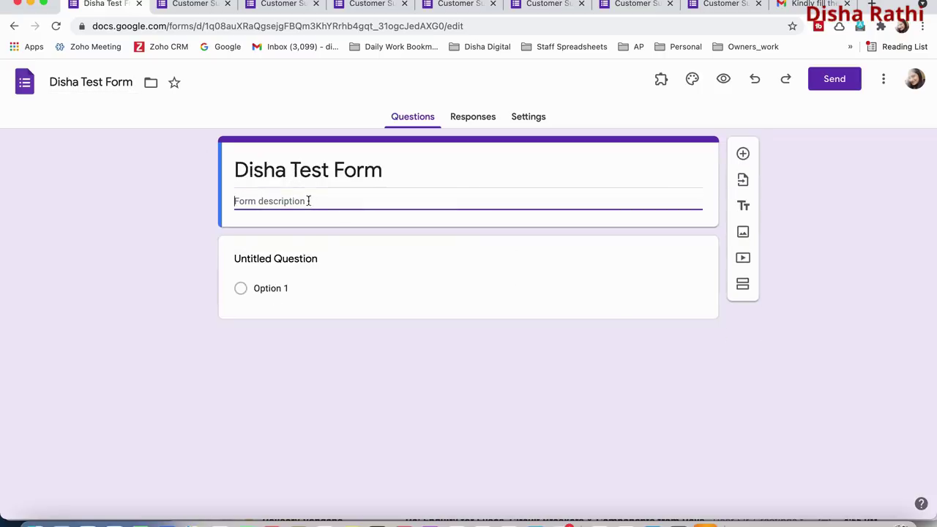
left_click(3, 350)
Add a required question of type Checkboxes above the untitled question.
left_click(742, 156)
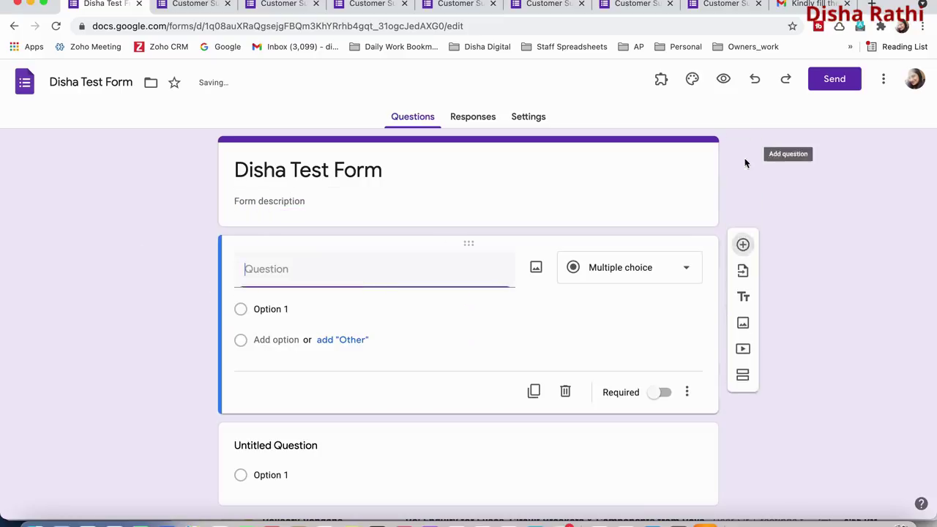
left_click(663, 270)
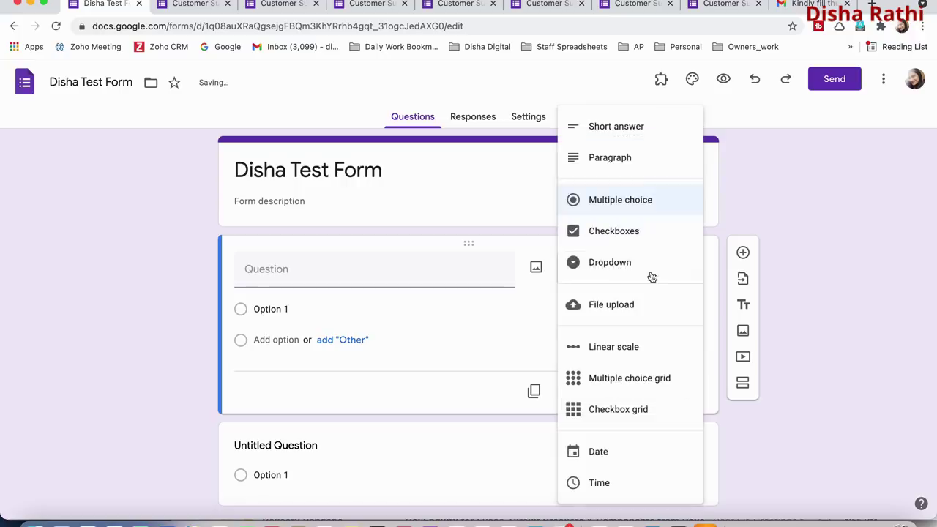
left_click(619, 268)
left_click(641, 269)
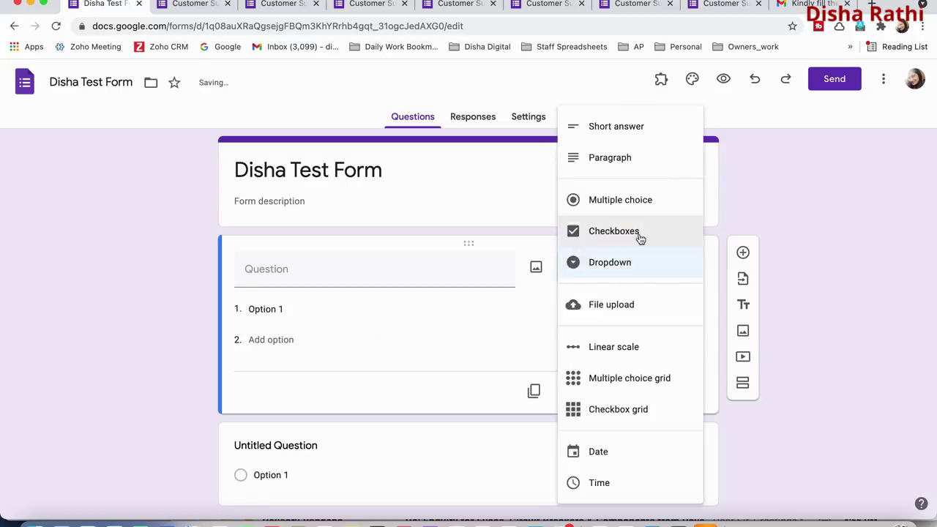
left_click(638, 235)
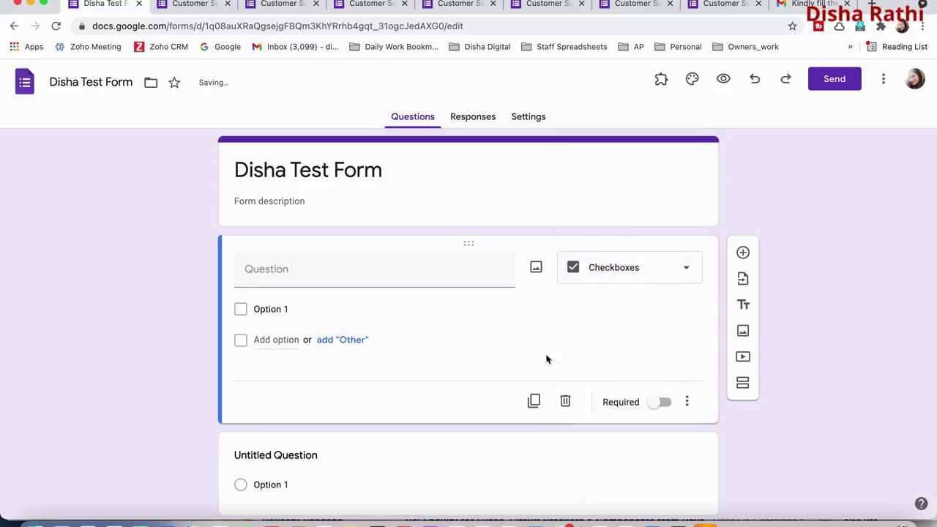
left_click(665, 403)
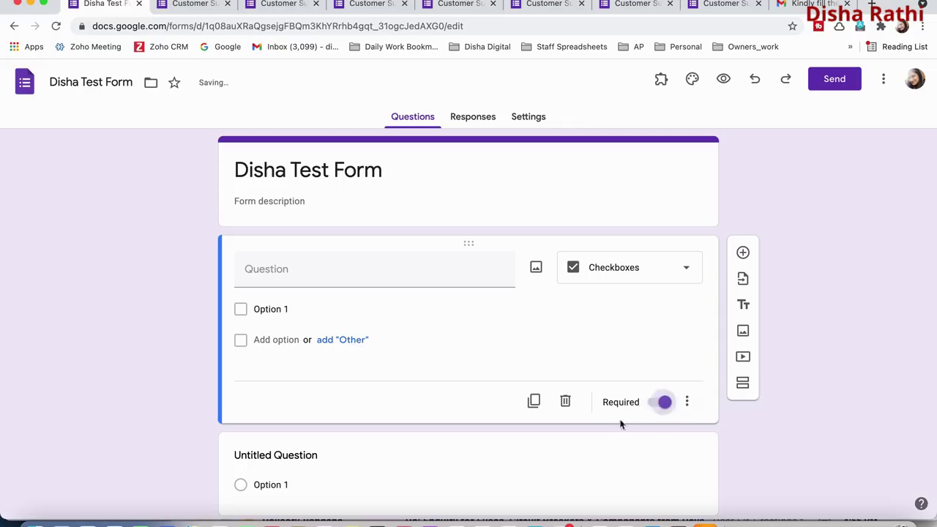
Duplicate the required checkbox question and move the first copy below the untitled question.
left_click(533, 403)
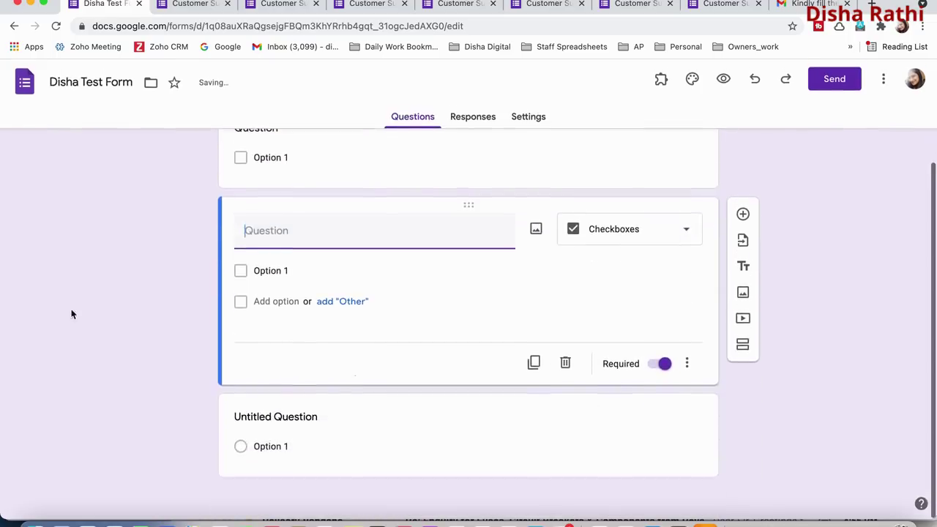
scroll(297, 355, "up", 4)
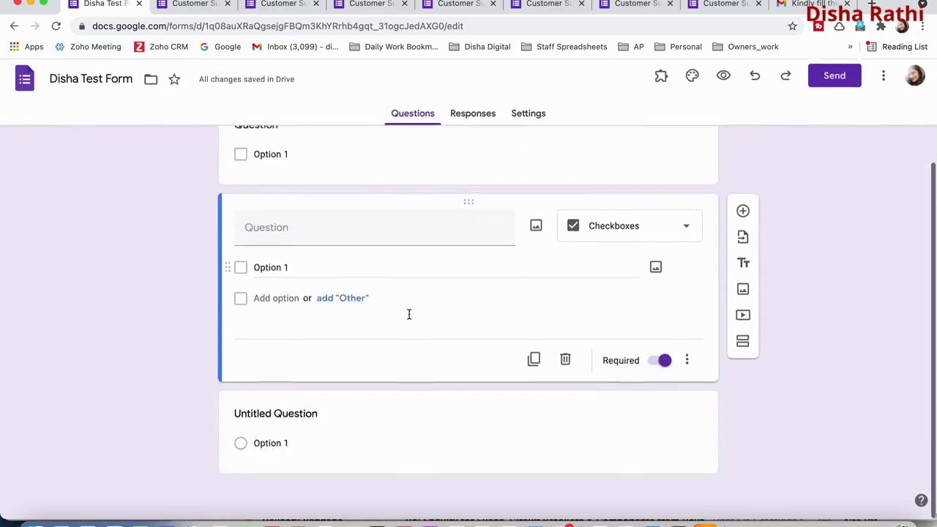
left_click(317, 271)
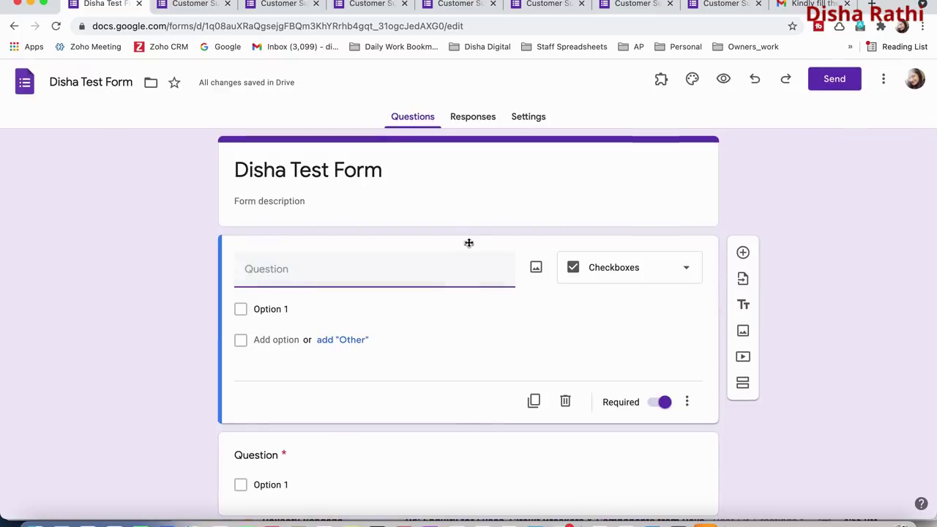
left_click_drag(475, 242, 314, 349)
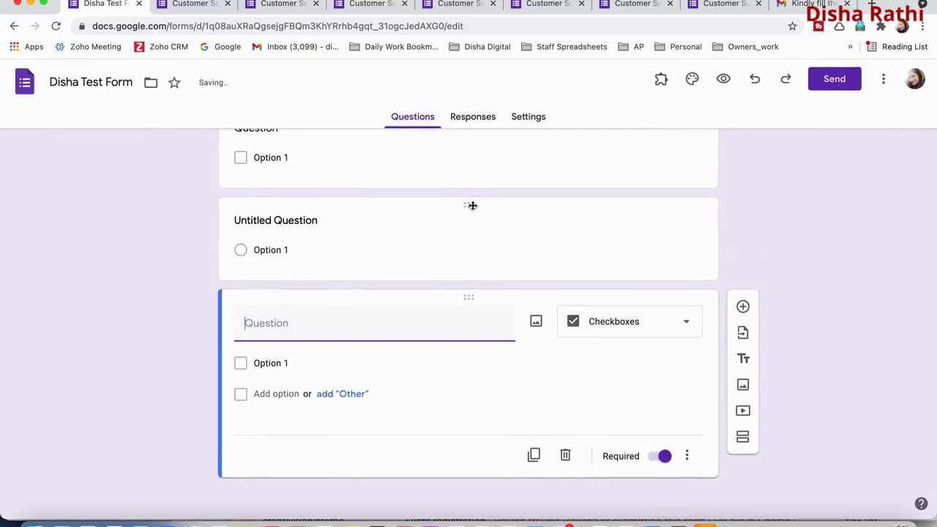
Check which additional options the untitled multiple-choice question offers.
left_click(472, 206)
left_click(687, 364)
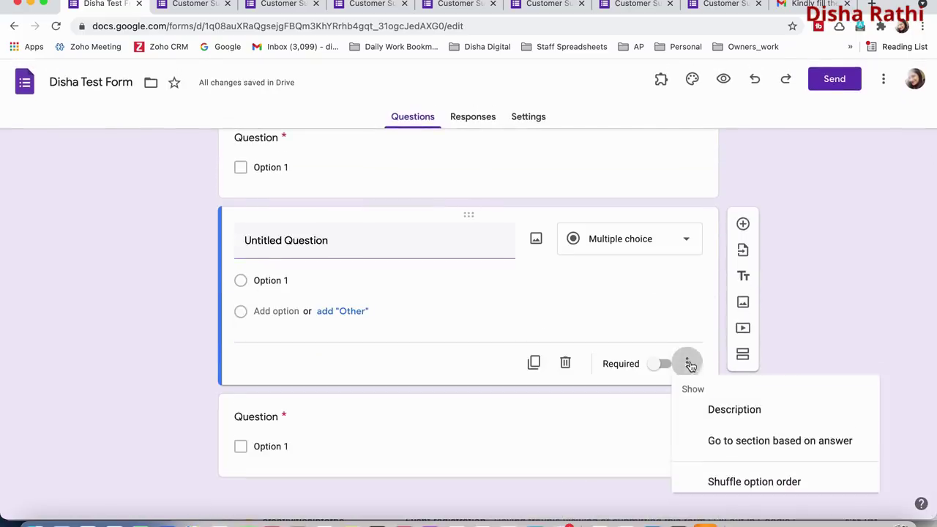
left_click(842, 242)
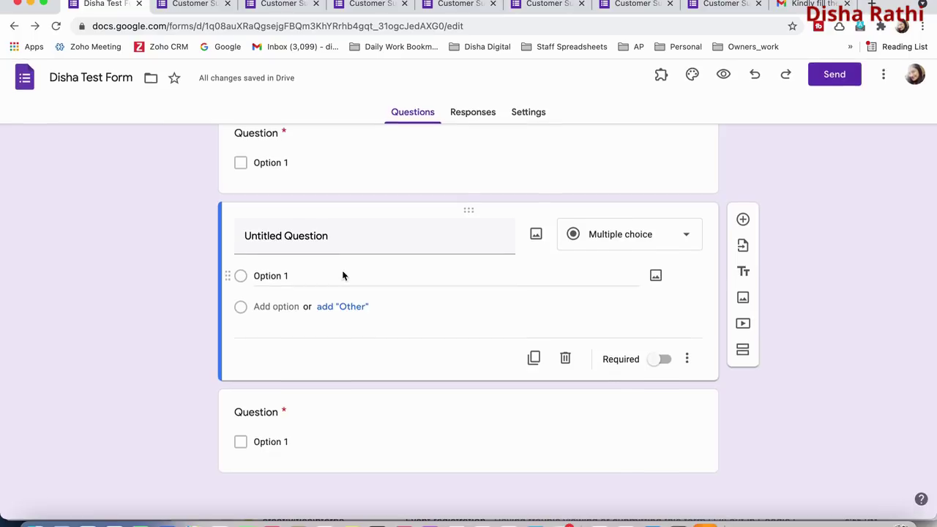
Change the first question's type from Checkboxes to Dropdown.
scroll(309, 420, "up", 3)
left_click(316, 292)
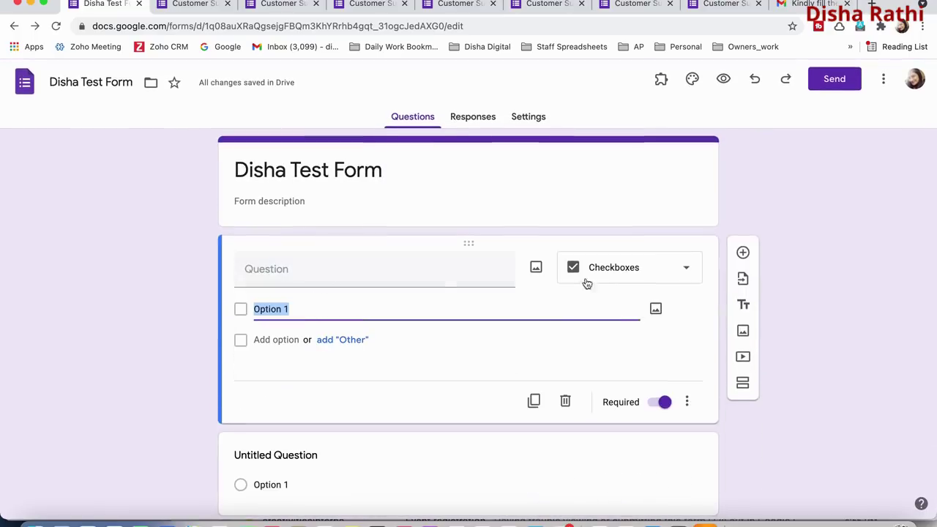
left_click(561, 262)
left_click(603, 262)
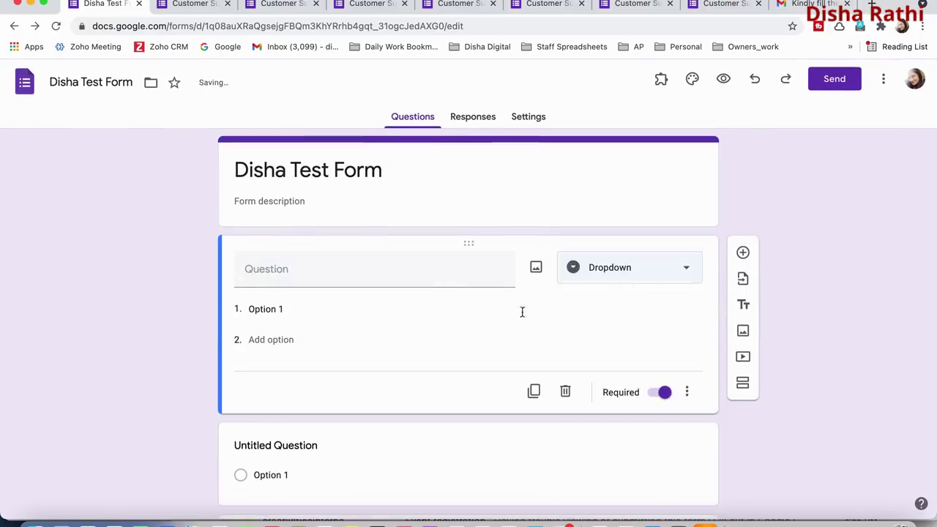
left_click(299, 276)
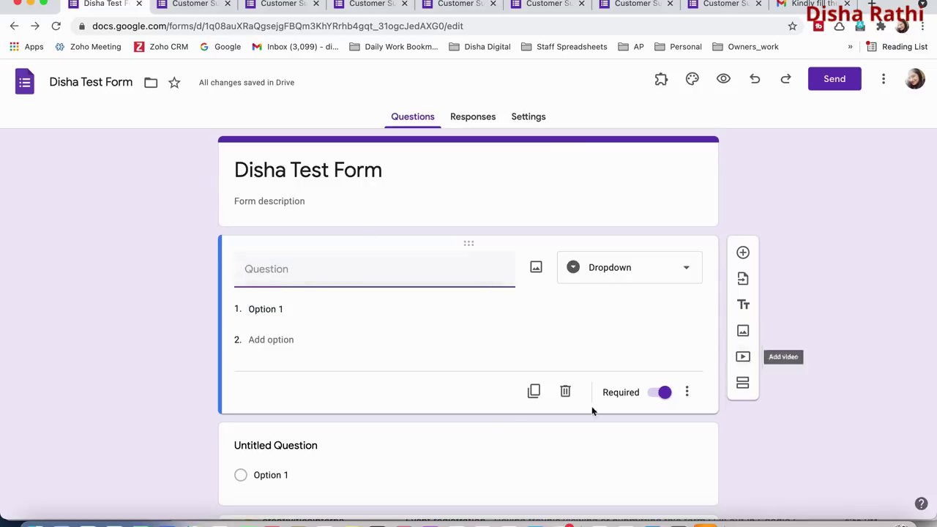
Open the form's theme options and look at the header image setting.
scroll(317, 357, "down", 3)
scroll(337, 379, "up", 3)
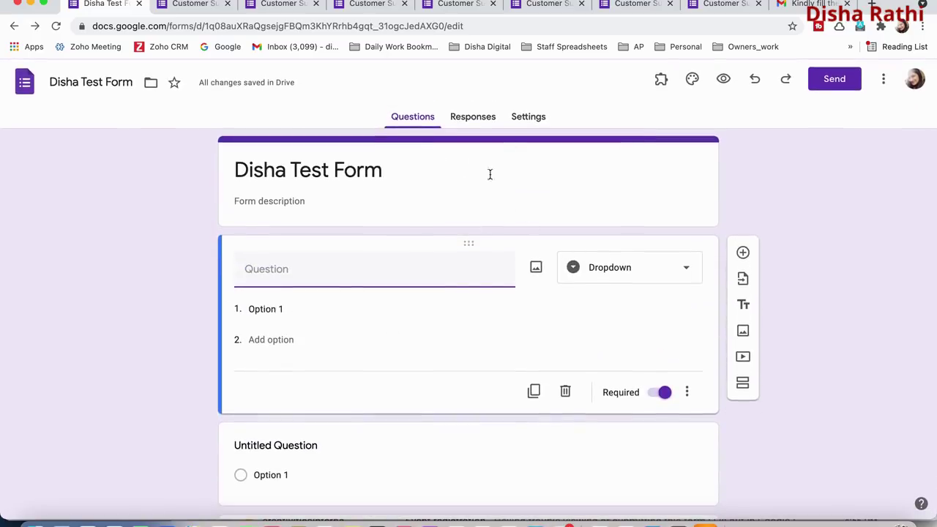
left_click(694, 82)
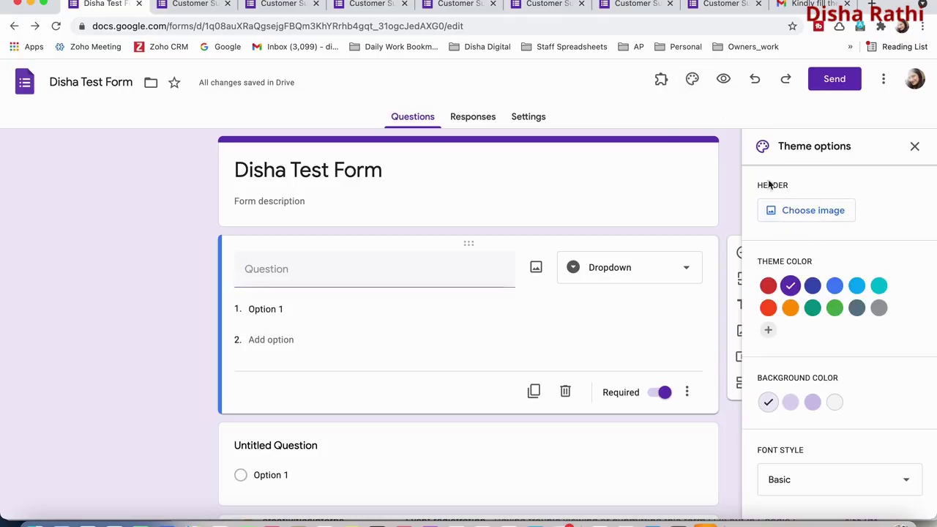
scroll(769, 186, "up", 5, "ctrl")
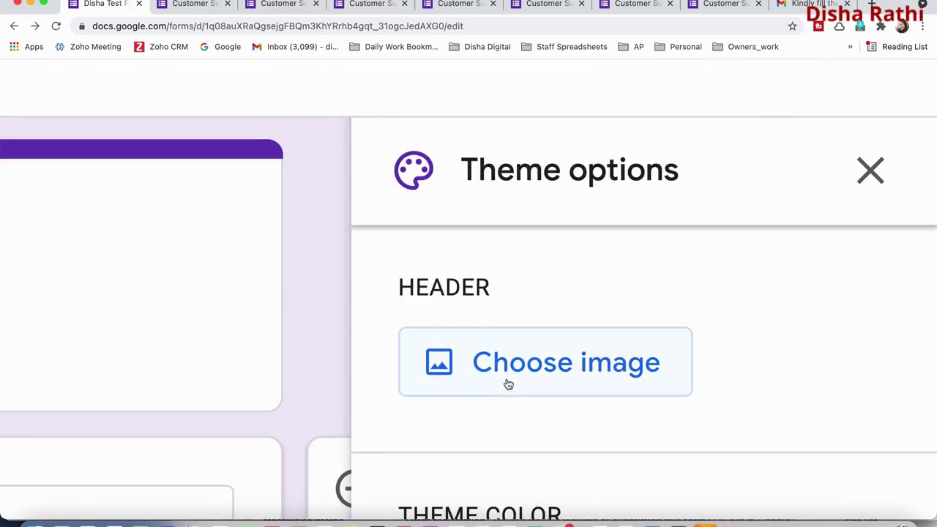
scroll(477, 288, "down", 5, "ctrl")
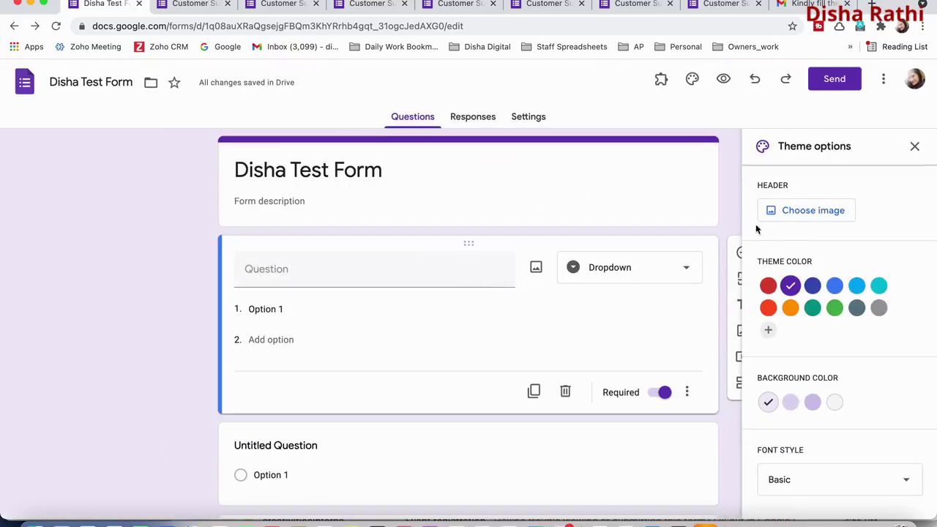
Insert the blue image of dancing feet from the Party themes as the form's header.
left_click(792, 211)
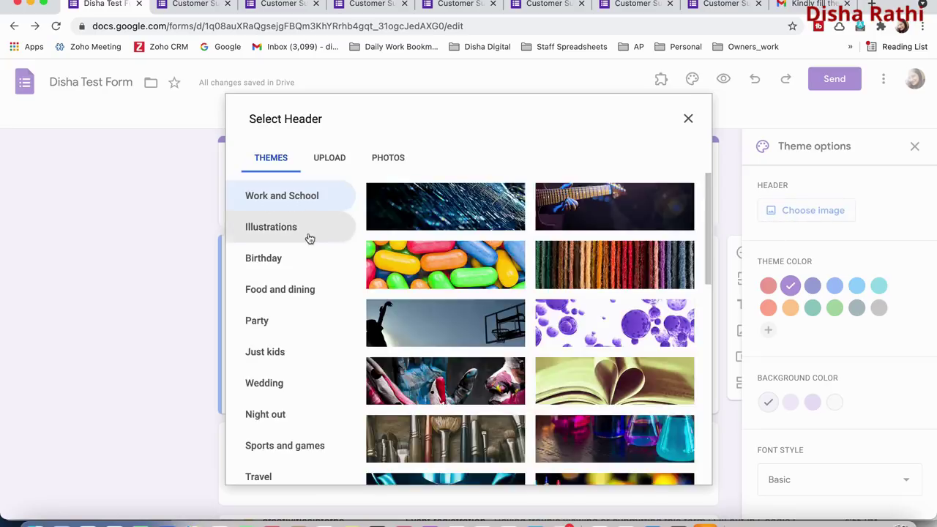
left_click(309, 238)
left_click(278, 256)
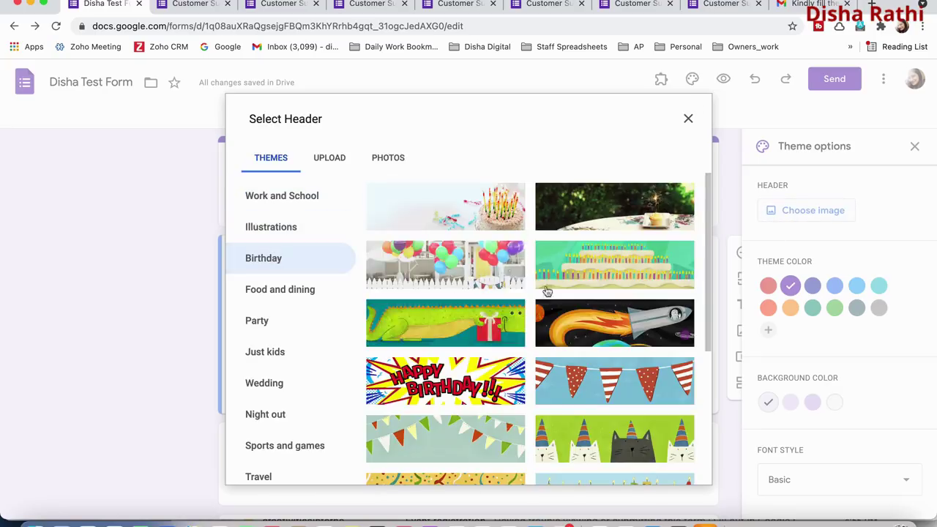
left_click(303, 308)
left_click(287, 321)
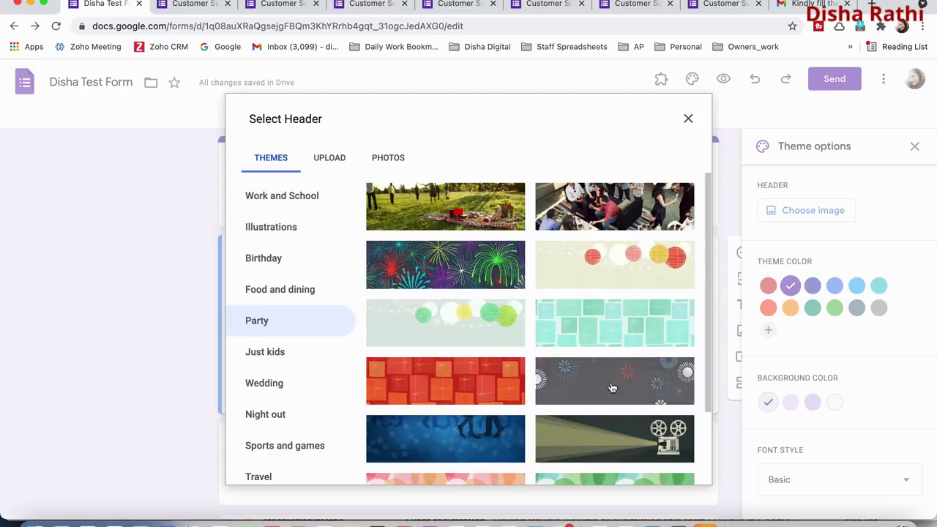
left_click(494, 430)
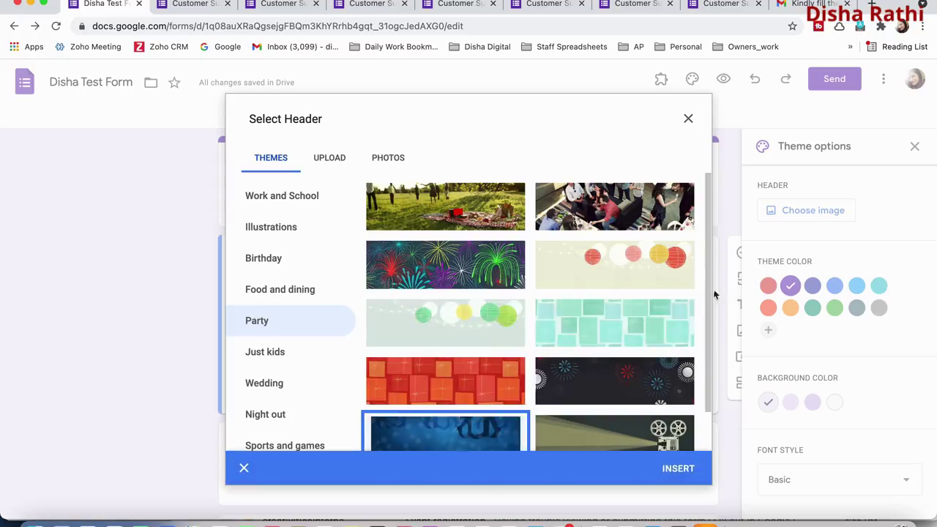
left_click(673, 469)
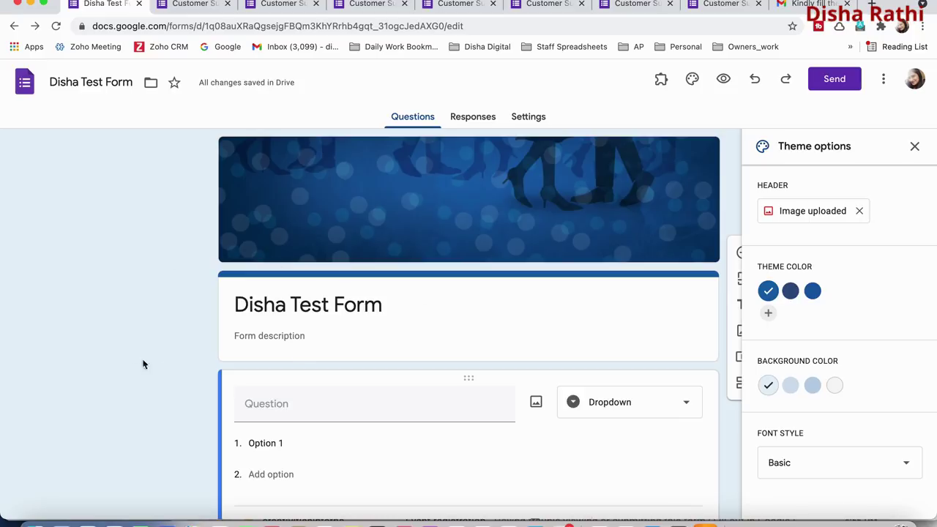
scroll(180, 312, "down", 4)
scroll(180, 313, "up", 4)
scroll(180, 313, "down", 2)
scroll(180, 313, "up", 2)
Add the custom pink theme color #e60099 to the form and close the theme options.
left_click(767, 317)
mouse_move(777, 310)
left_mouse_down()
mouse_move(857, 329)
mouse_move(883, 323)
left_mouse_up()
left_click_drag(863, 374, 875, 375)
left_click(887, 301)
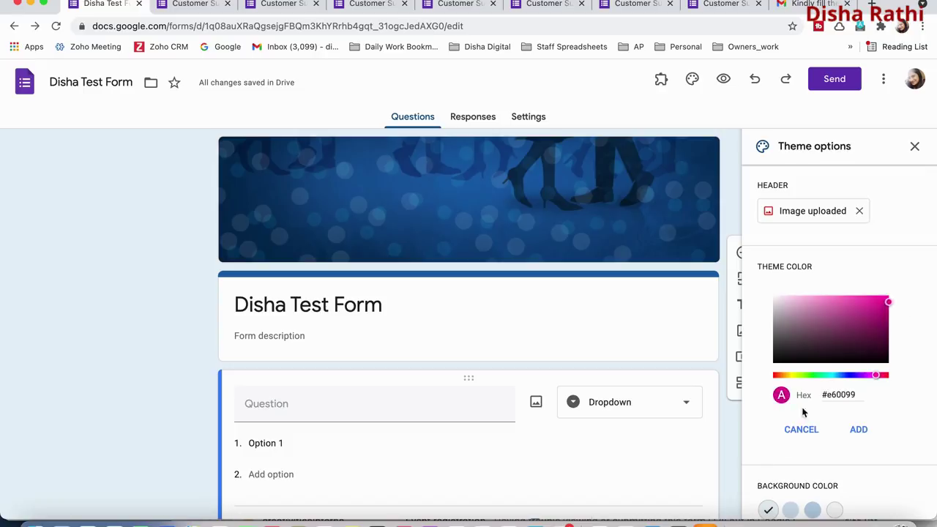
scroll(803, 412, "down", 3)
scroll(795, 329, "up", 3)
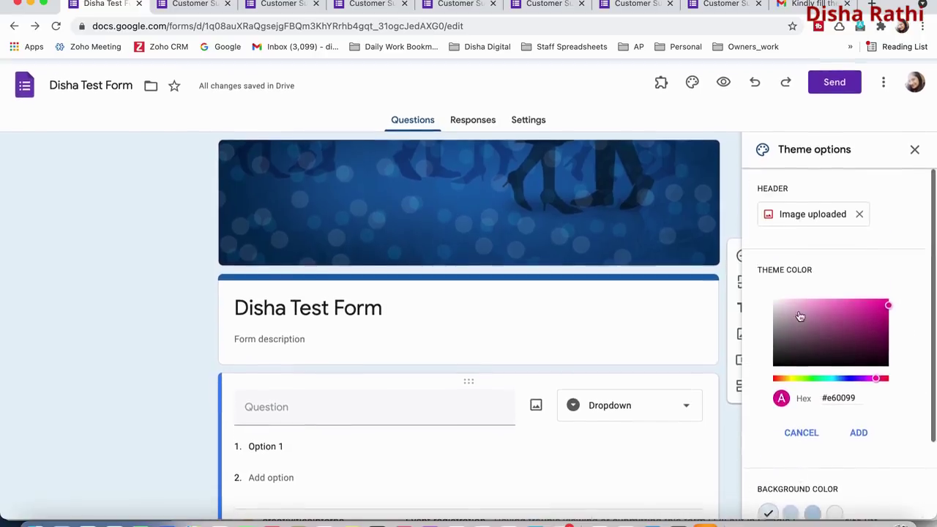
scroll(842, 351, "down", 1)
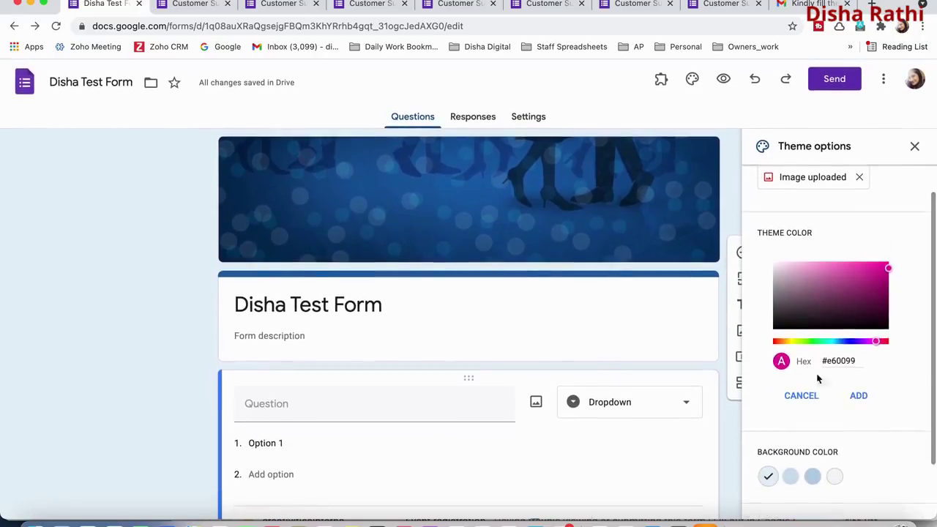
left_click(860, 395)
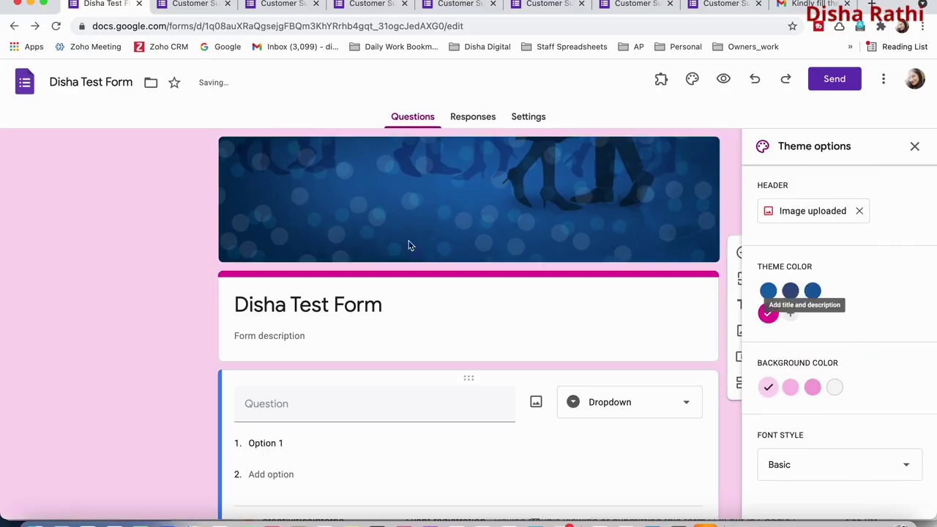
scroll(123, 295, "down", 4)
scroll(124, 295, "up", 4)
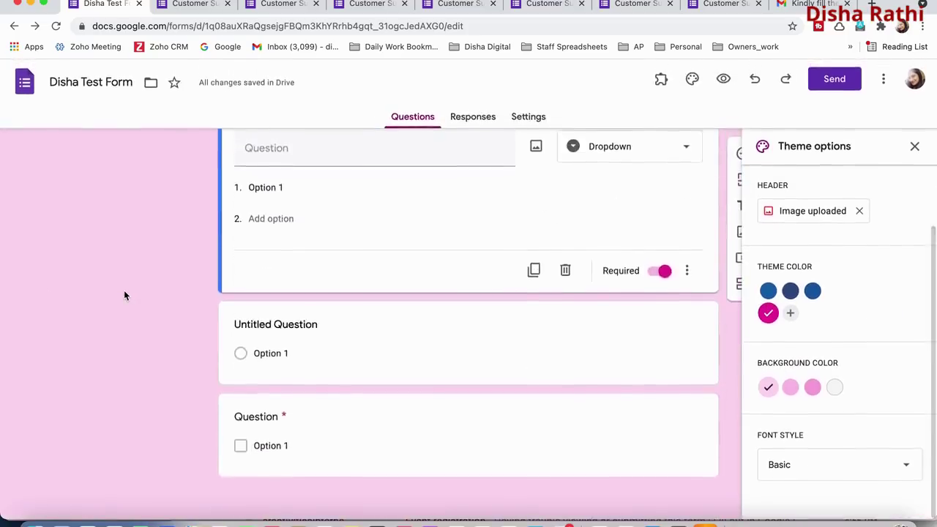
left_click(914, 147)
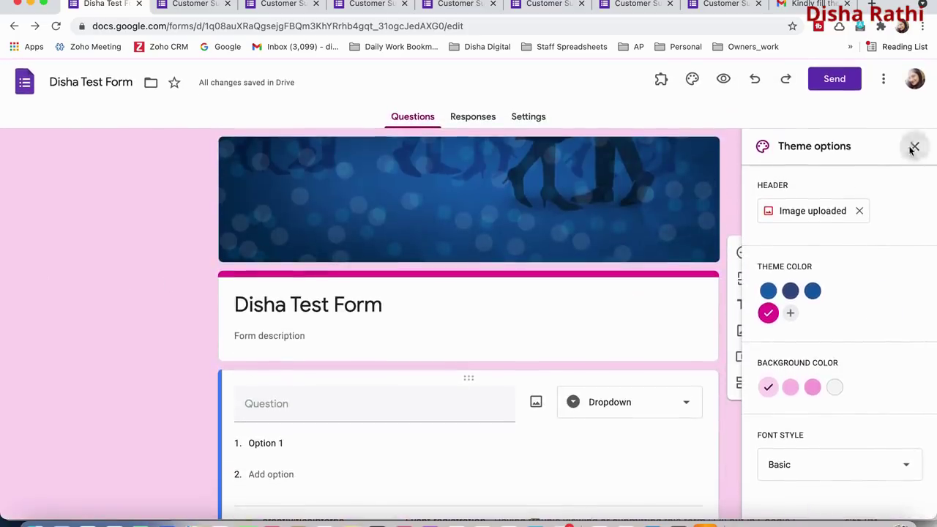
Look over the form's questions, settings and responses, ending back on the questions.
scroll(826, 336, "down", 1)
scroll(826, 336, "down", 3)
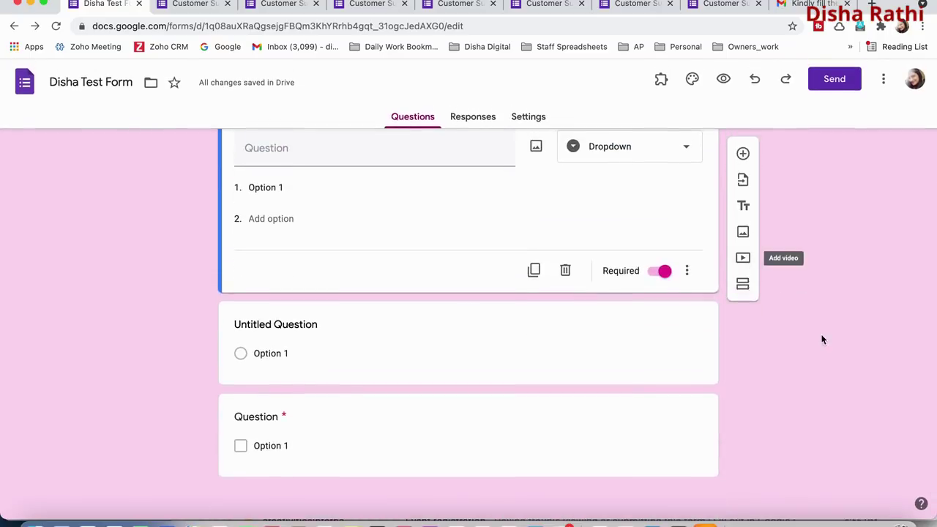
scroll(821, 339, "up", 5)
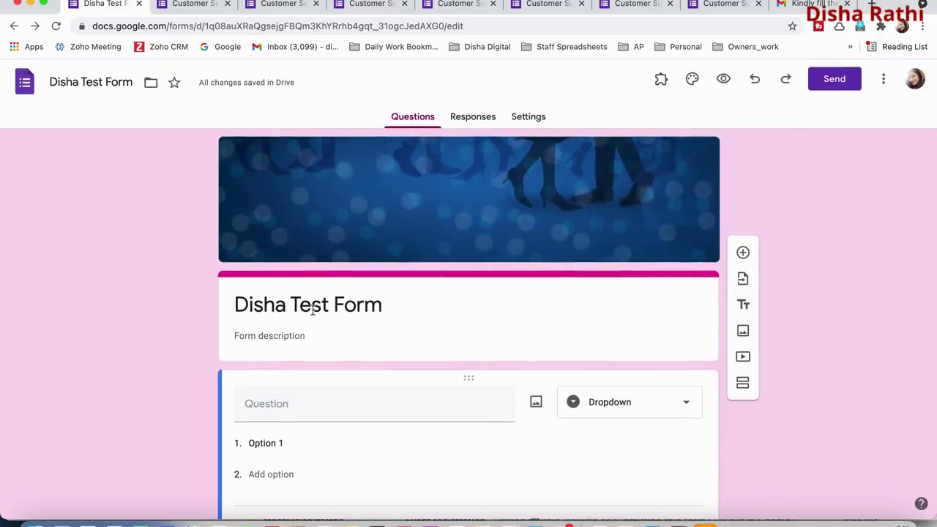
left_click(549, 120)
left_click(428, 120)
left_click(462, 119)
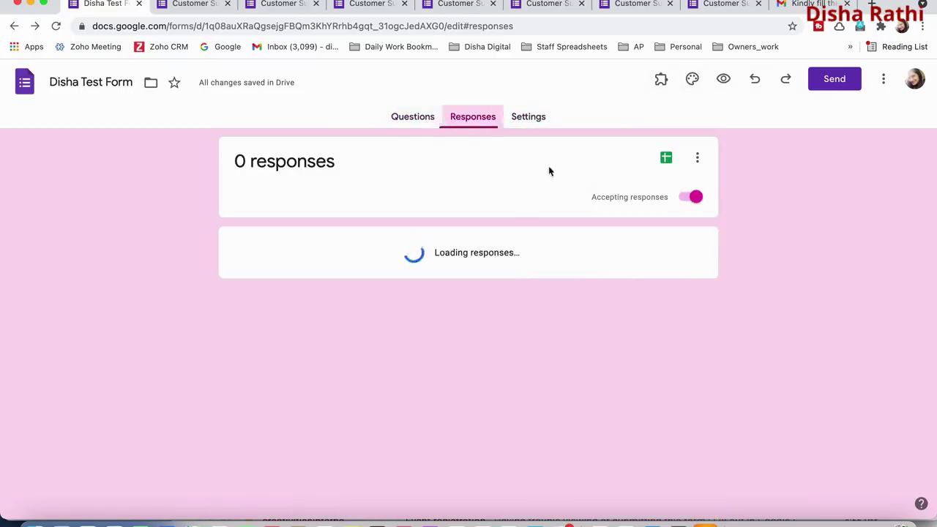
left_click(411, 119)
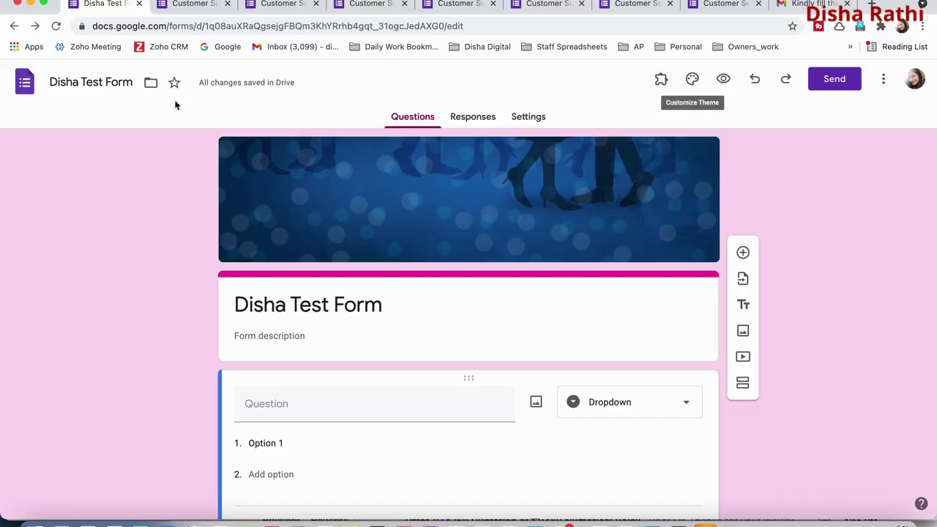
Check which add-ons are available for the form and close the list.
left_click(661, 81)
left_click(662, 82)
left_click(662, 80)
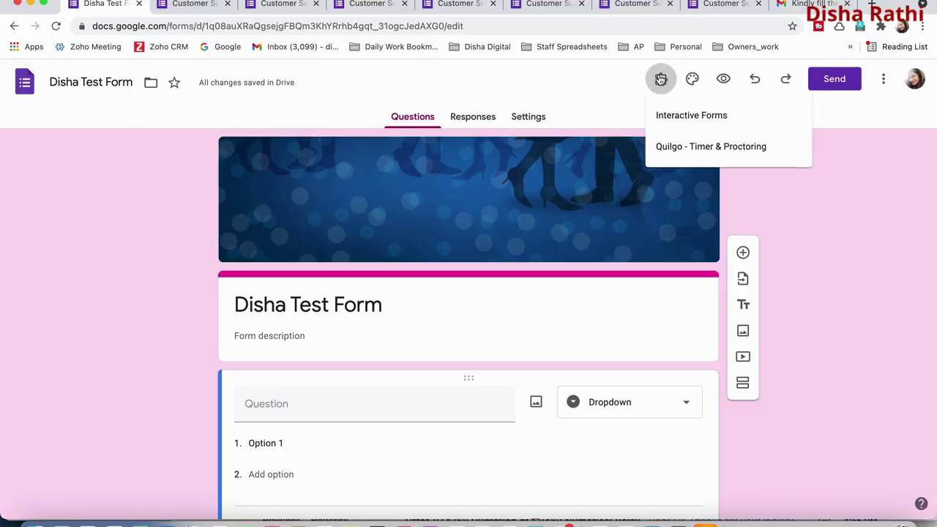
left_click(661, 79)
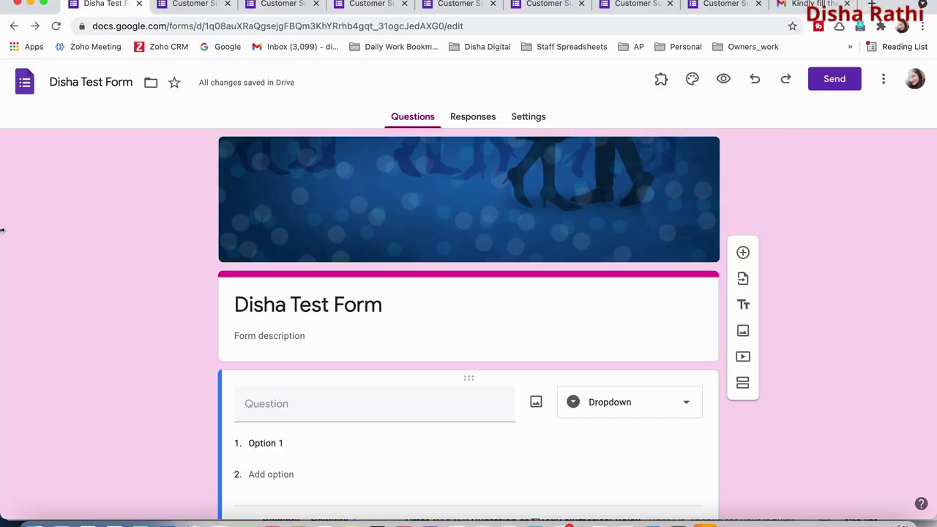